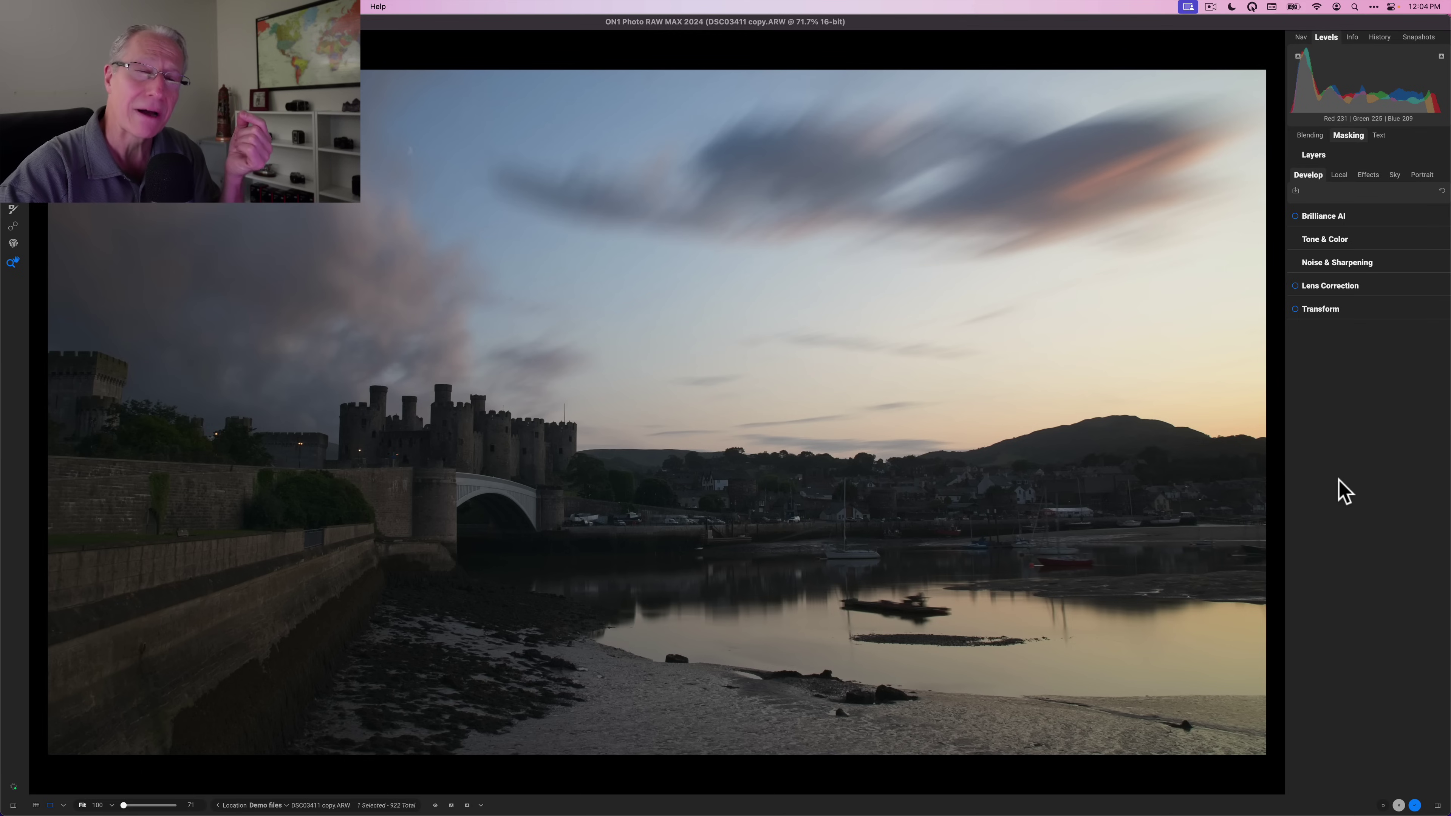
- Enable Brilliance AI on the harbour photo, review its Flora, Sky and Water settings, then collapse it
left_click(1295, 217)
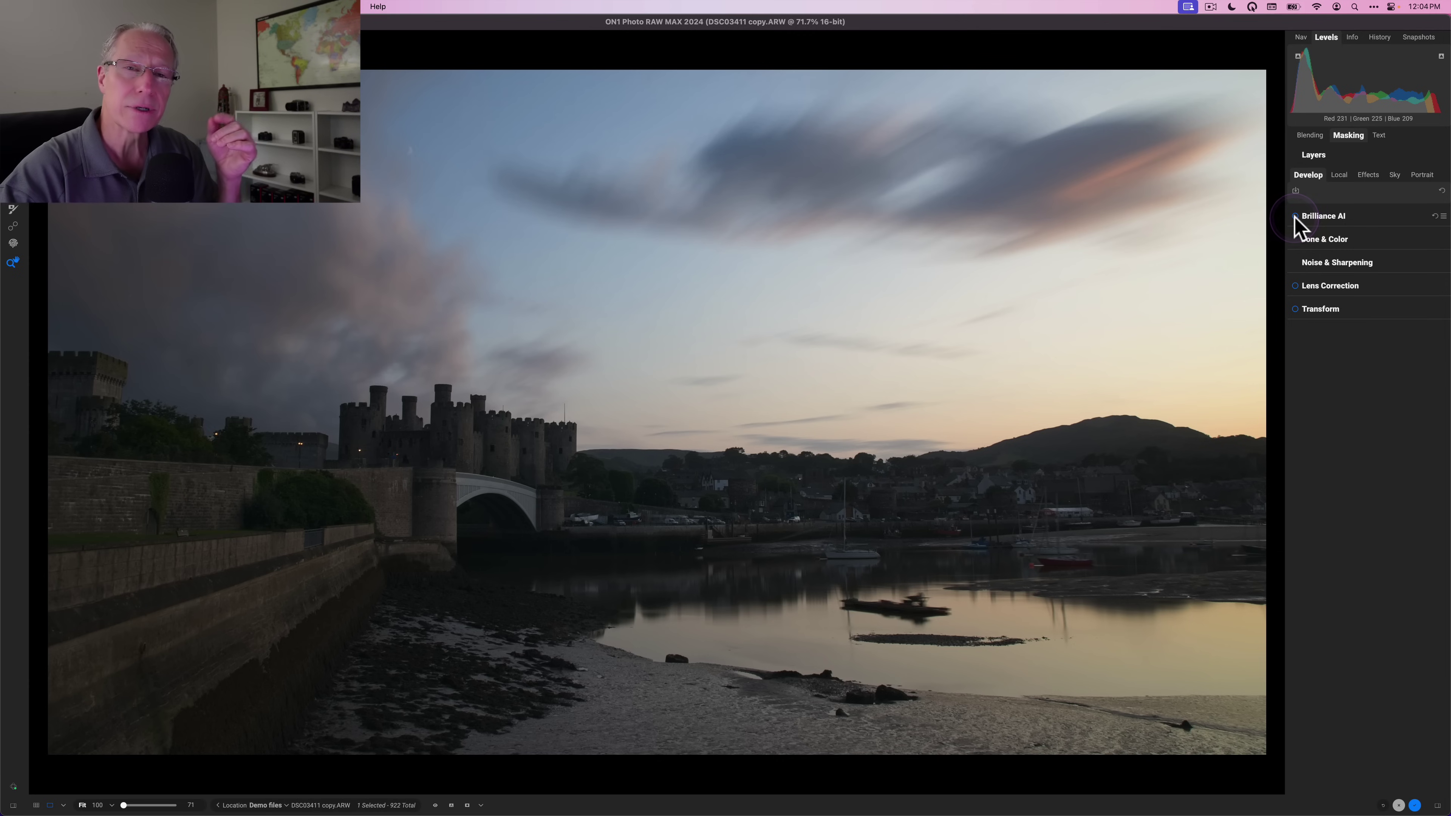
left_click(1294, 217)
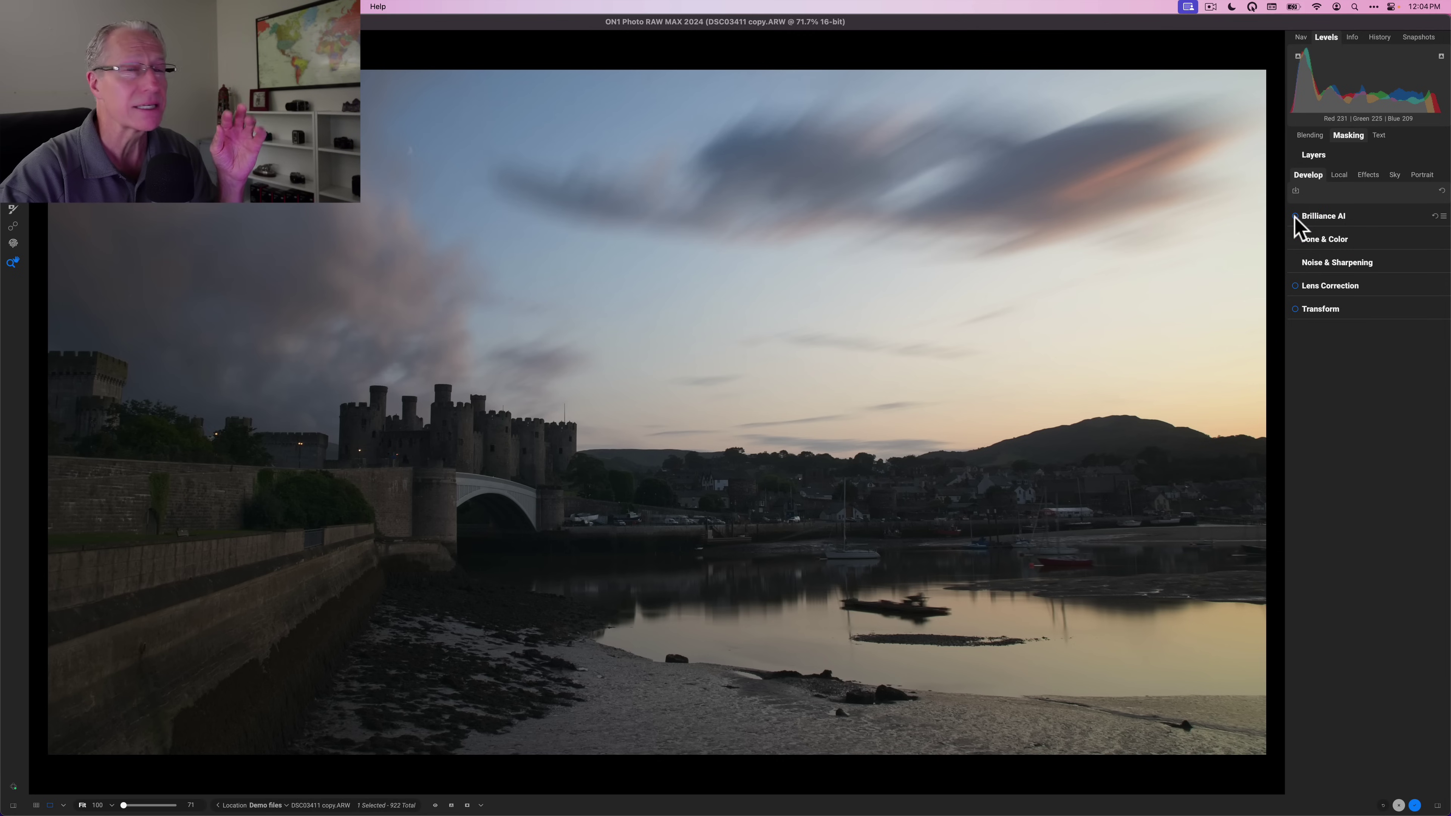
left_click(1294, 218)
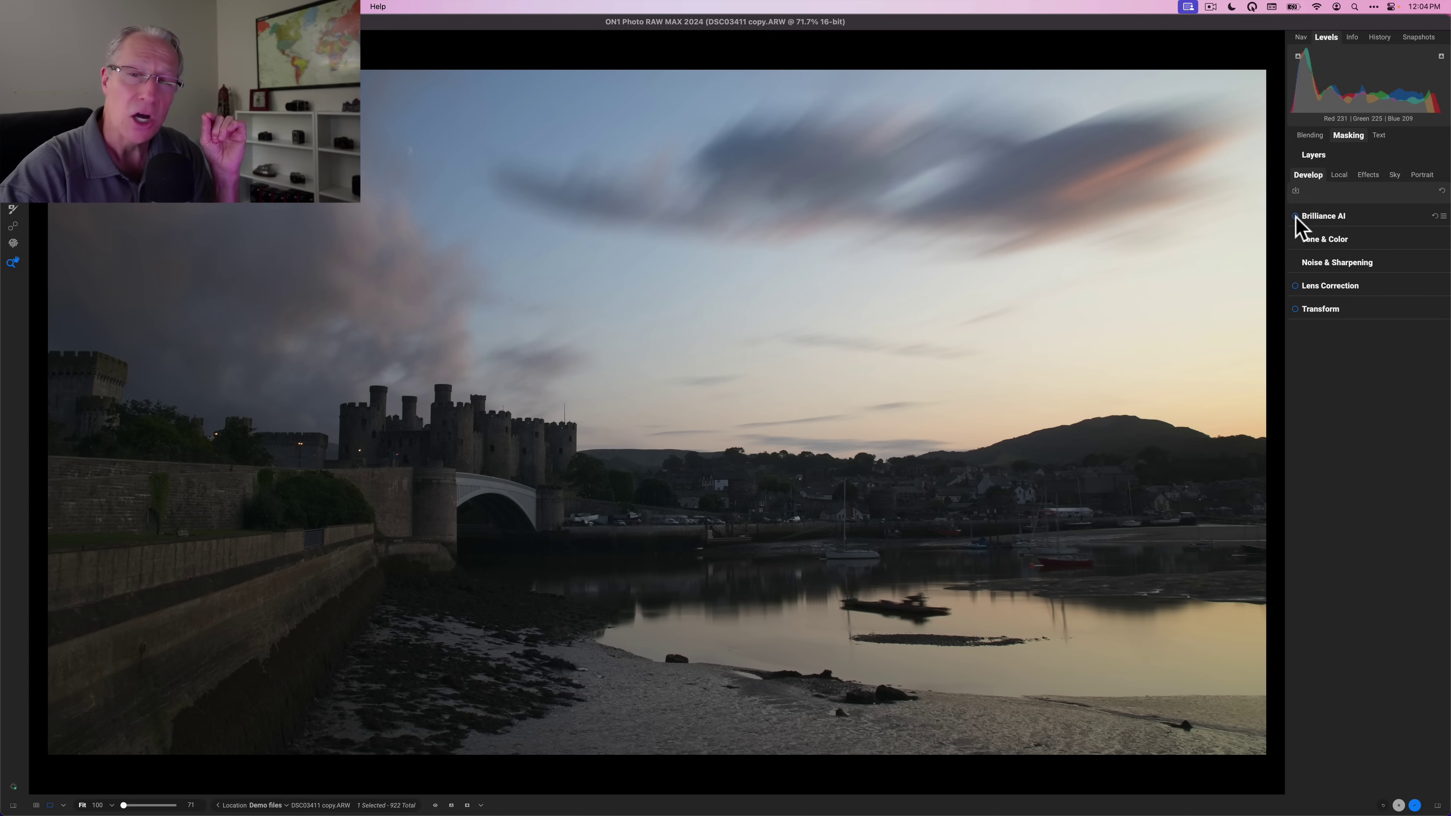
left_click(1337, 221)
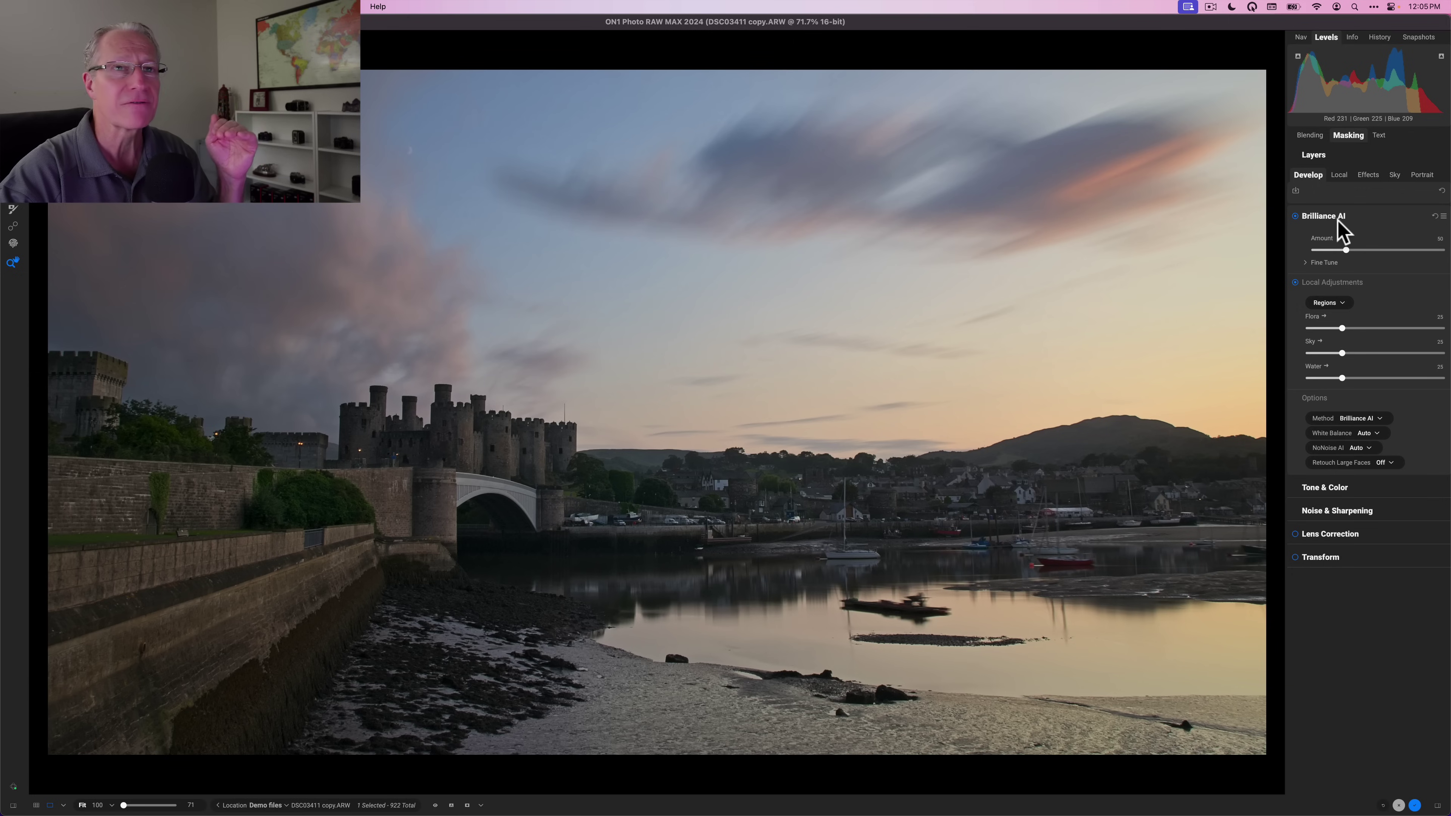
left_click_drag(1319, 308, 1359, 314)
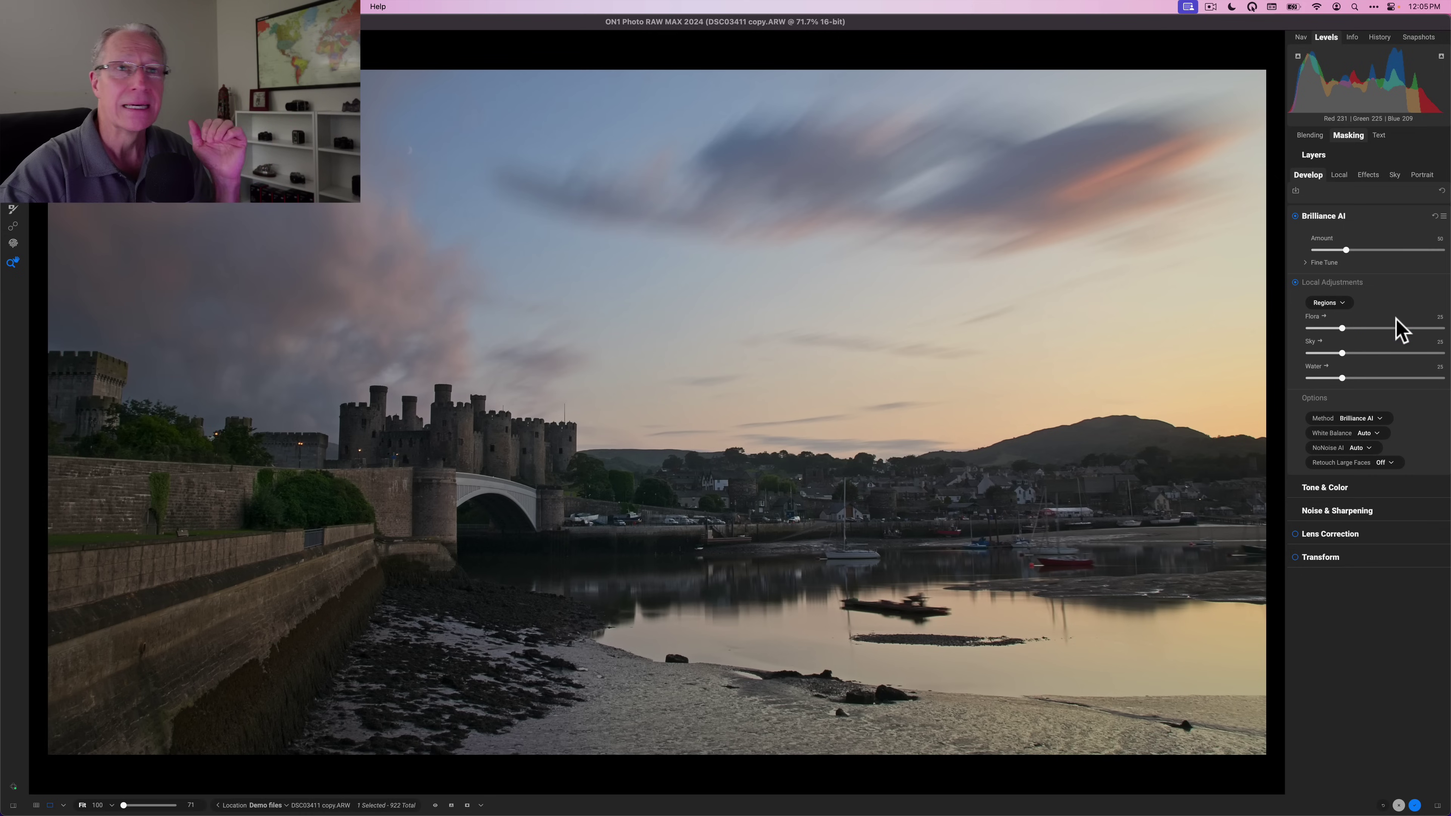
left_click(1324, 216)
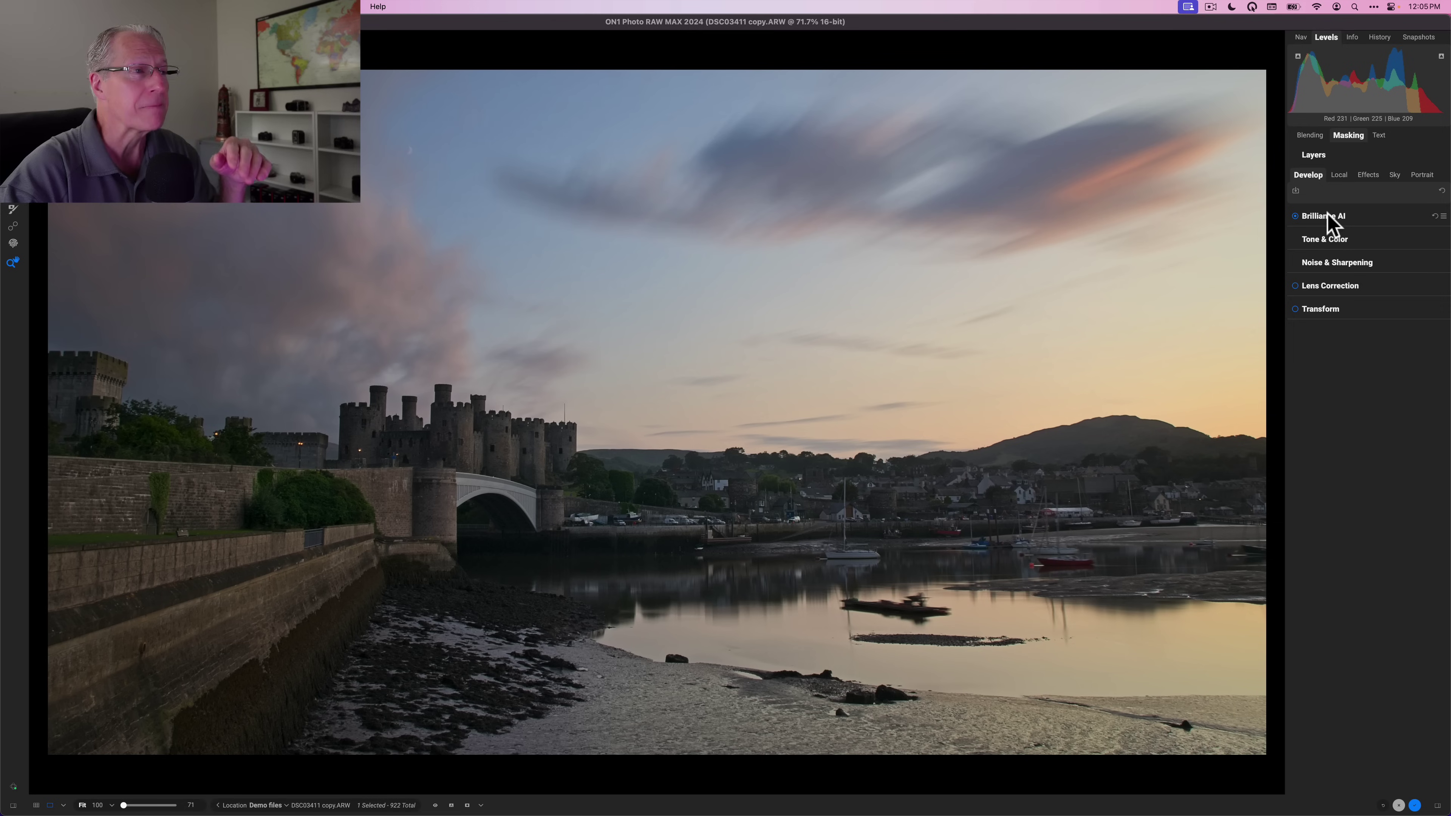
- Set Tone & Color to Highlights -32, Contrast 12, Temperature 5625 and Tint 12
left_click(1326, 240)
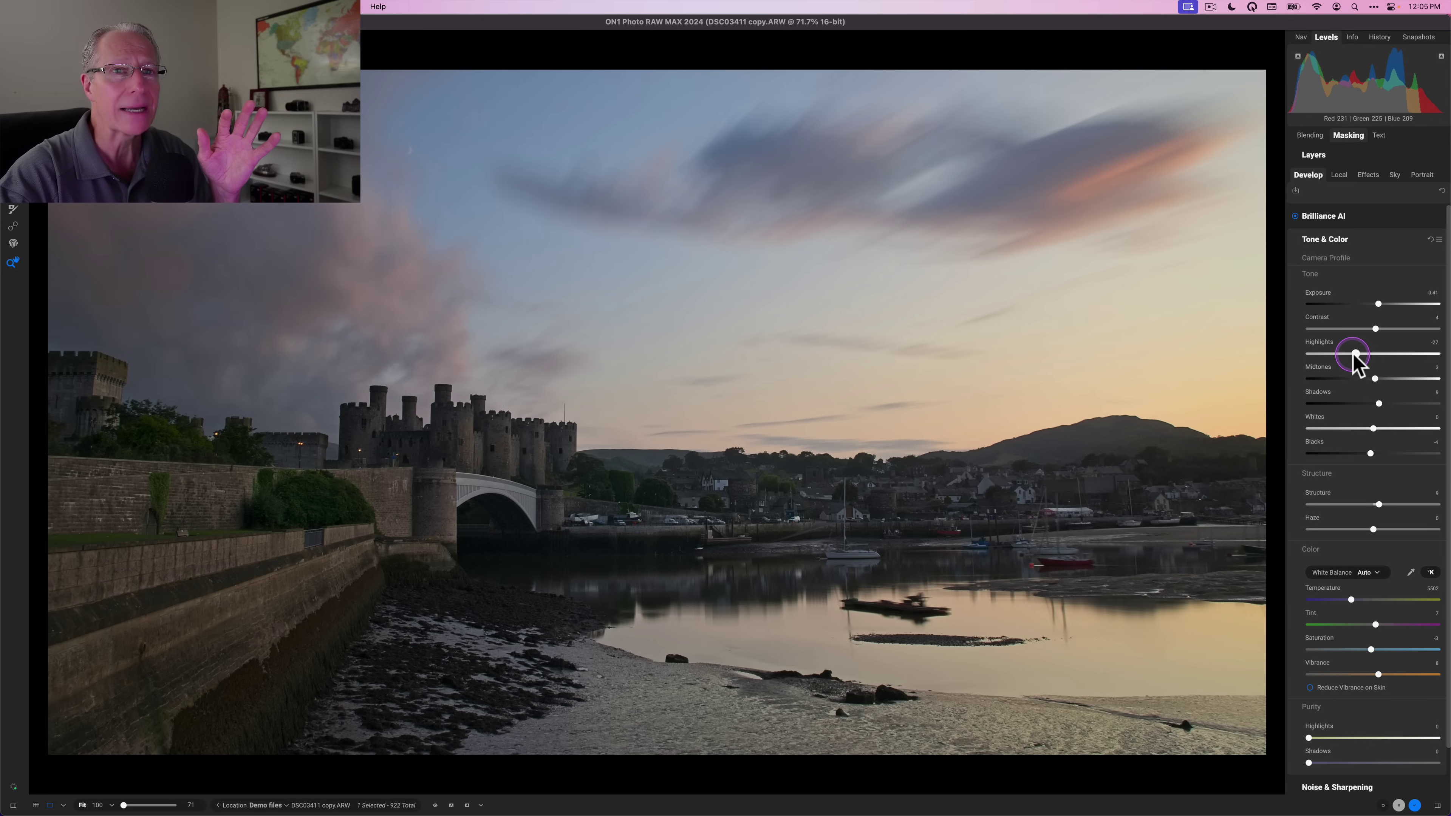
left_click_drag(1353, 354, 1351, 353)
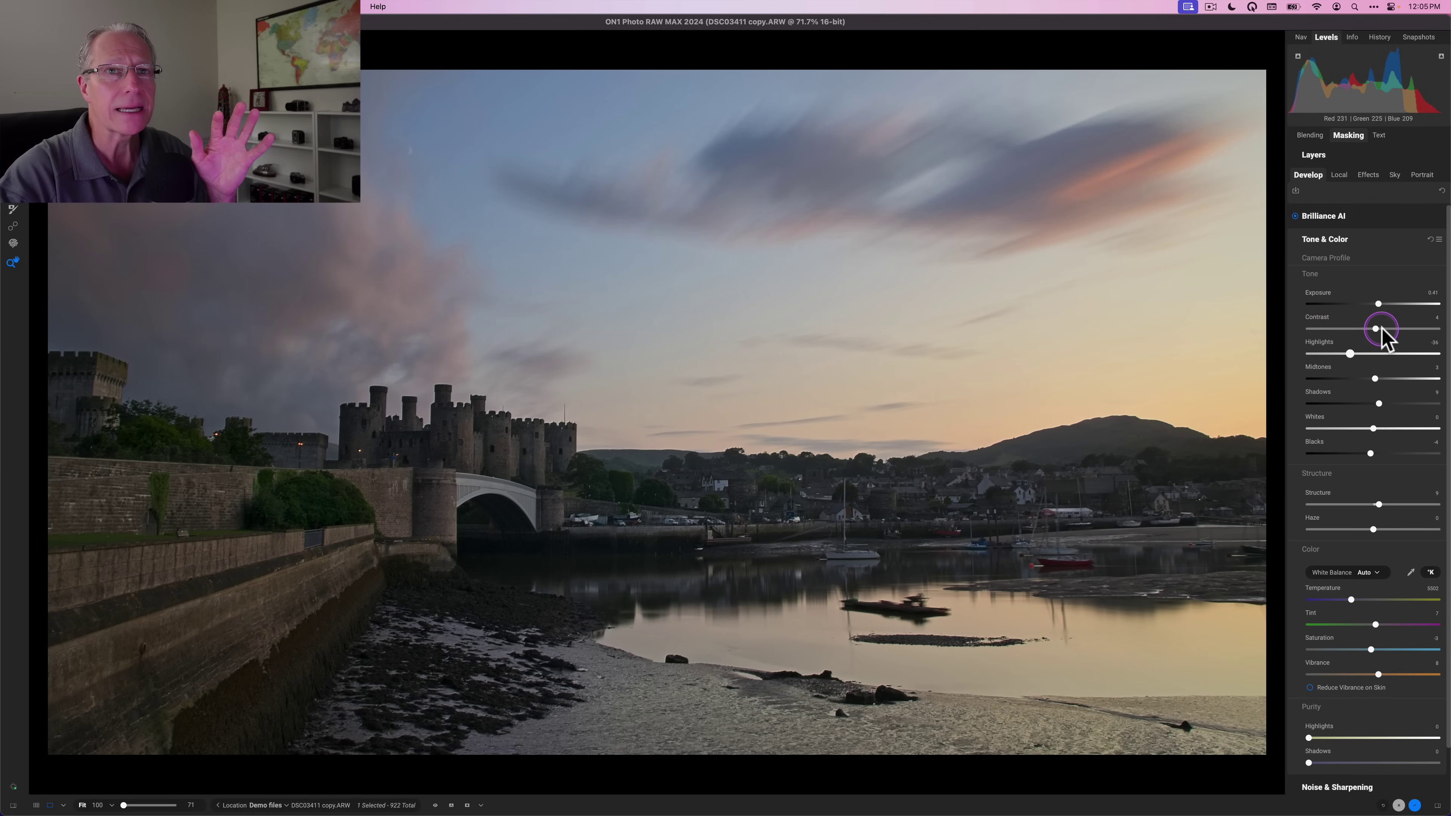
left_click(1376, 329)
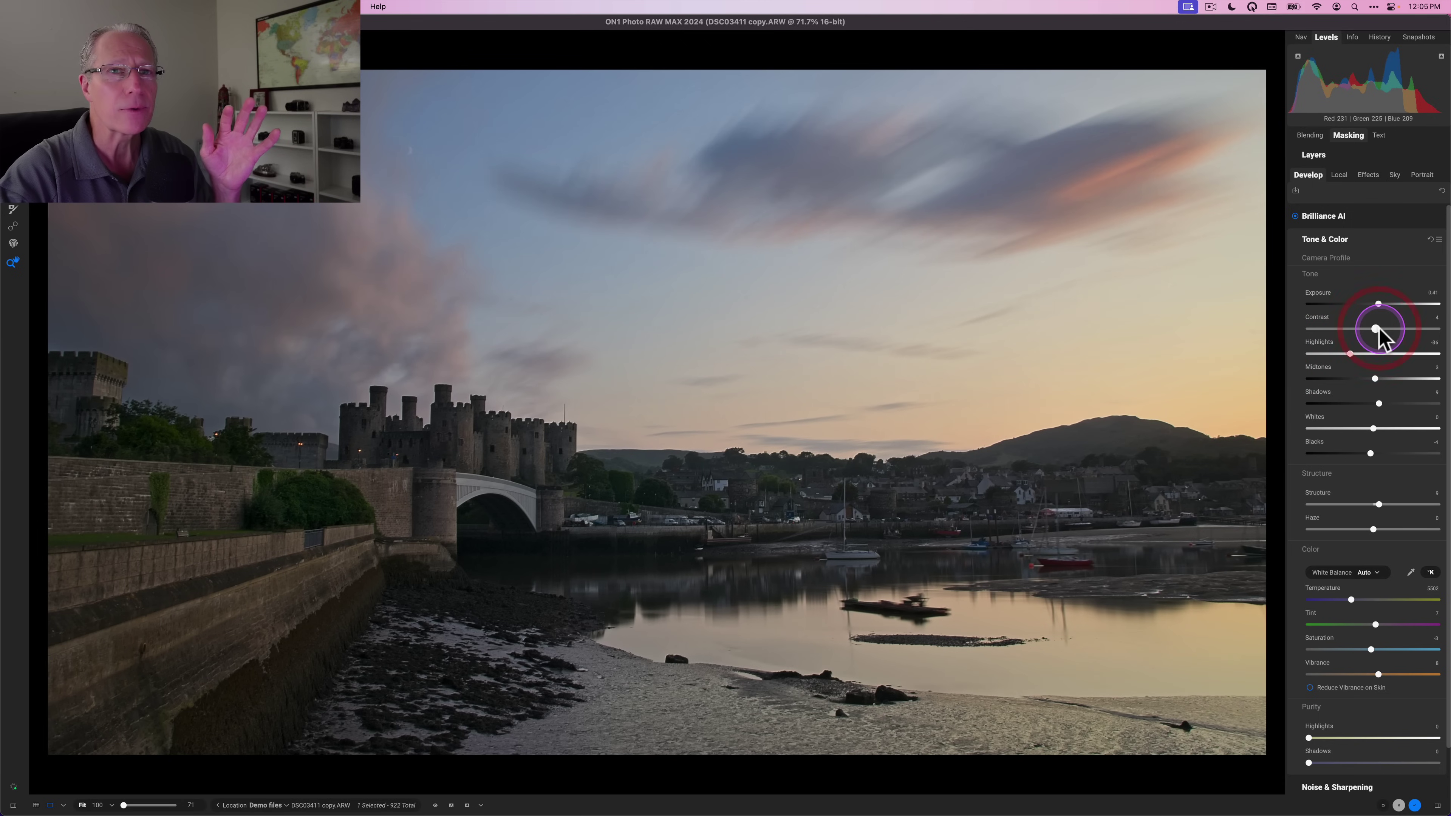
left_click_drag(1376, 329, 1380, 329)
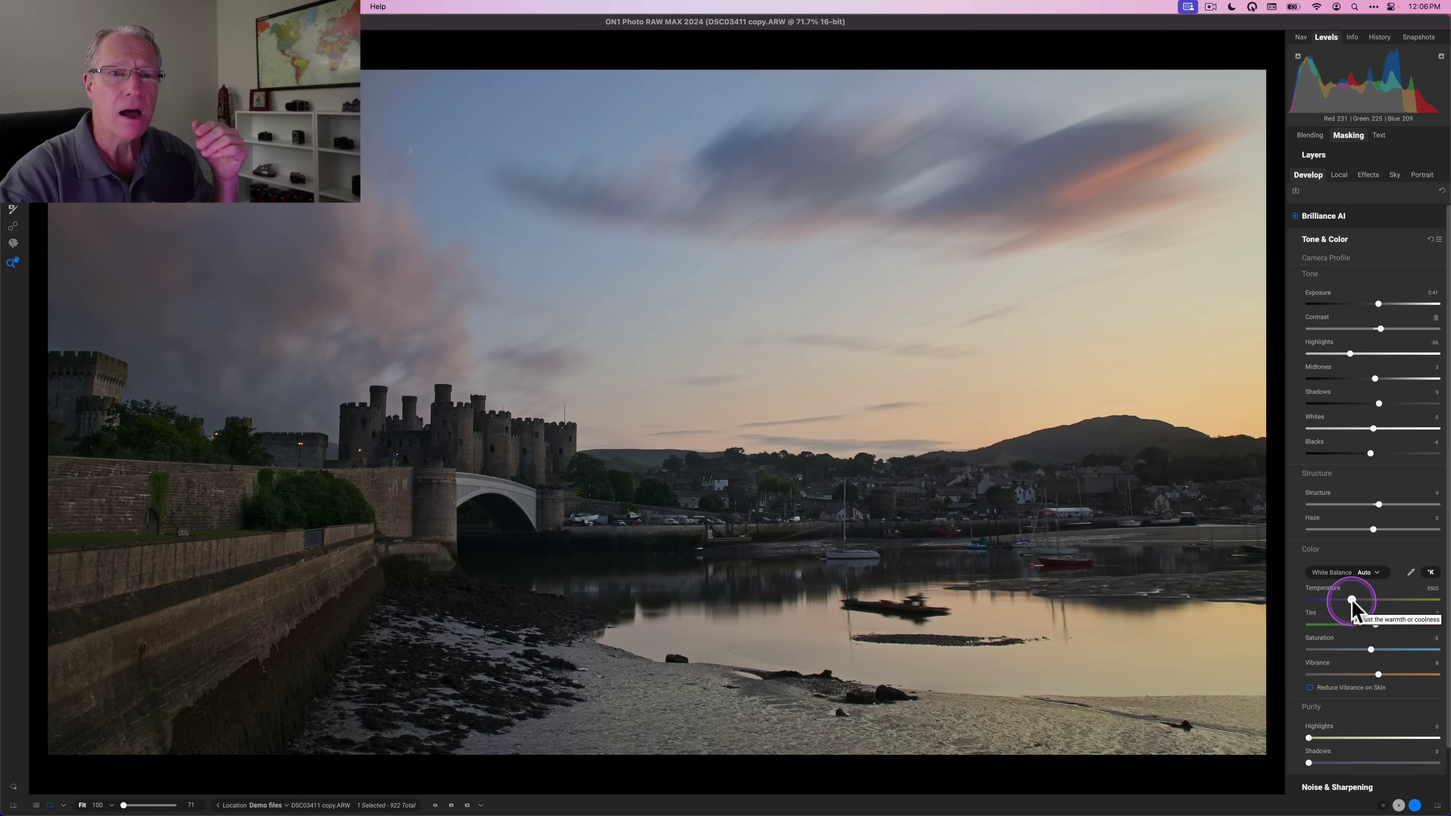
left_click_drag(1351, 600, 1363, 612)
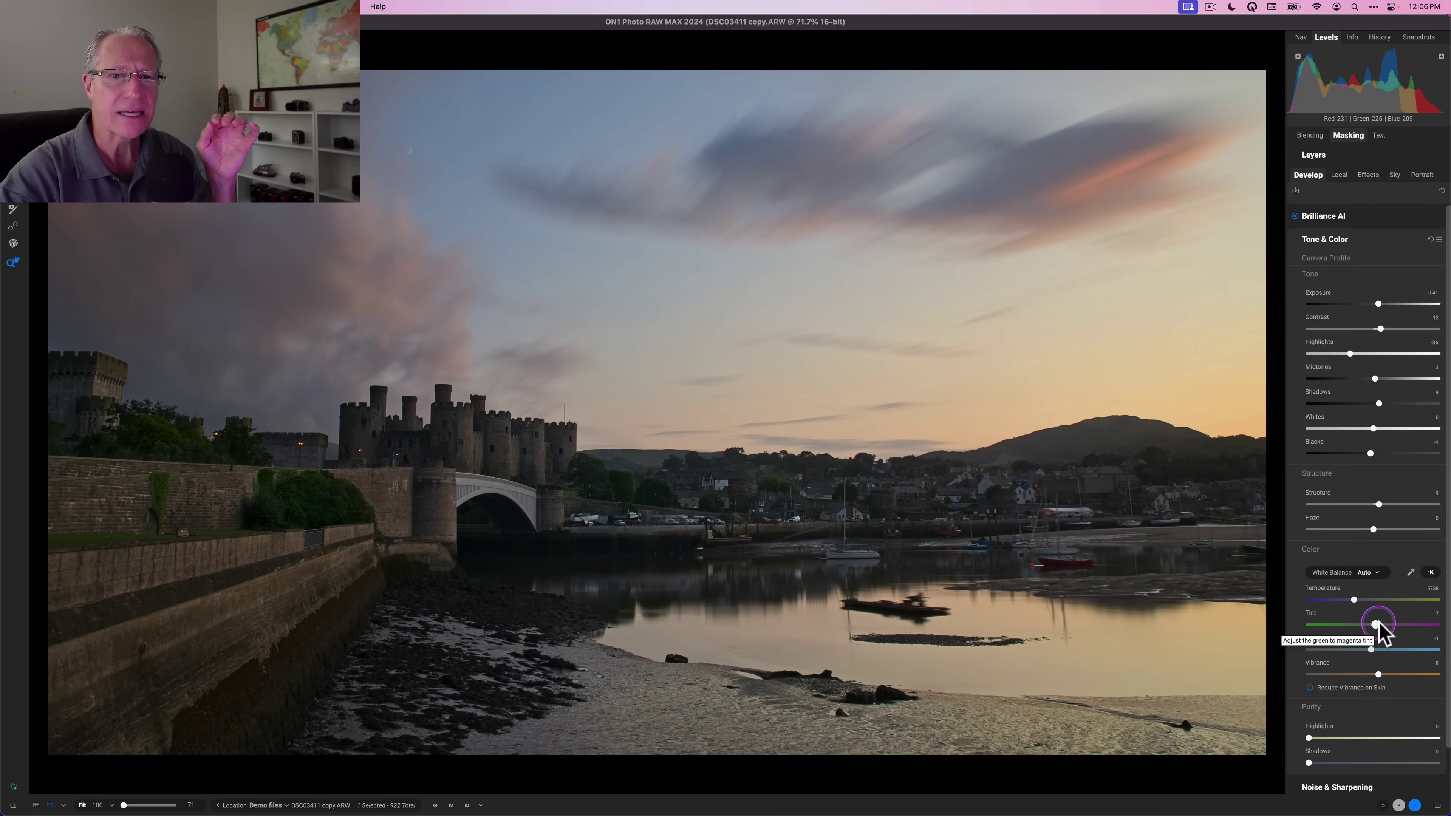
left_click_drag(1376, 623, 1376, 629)
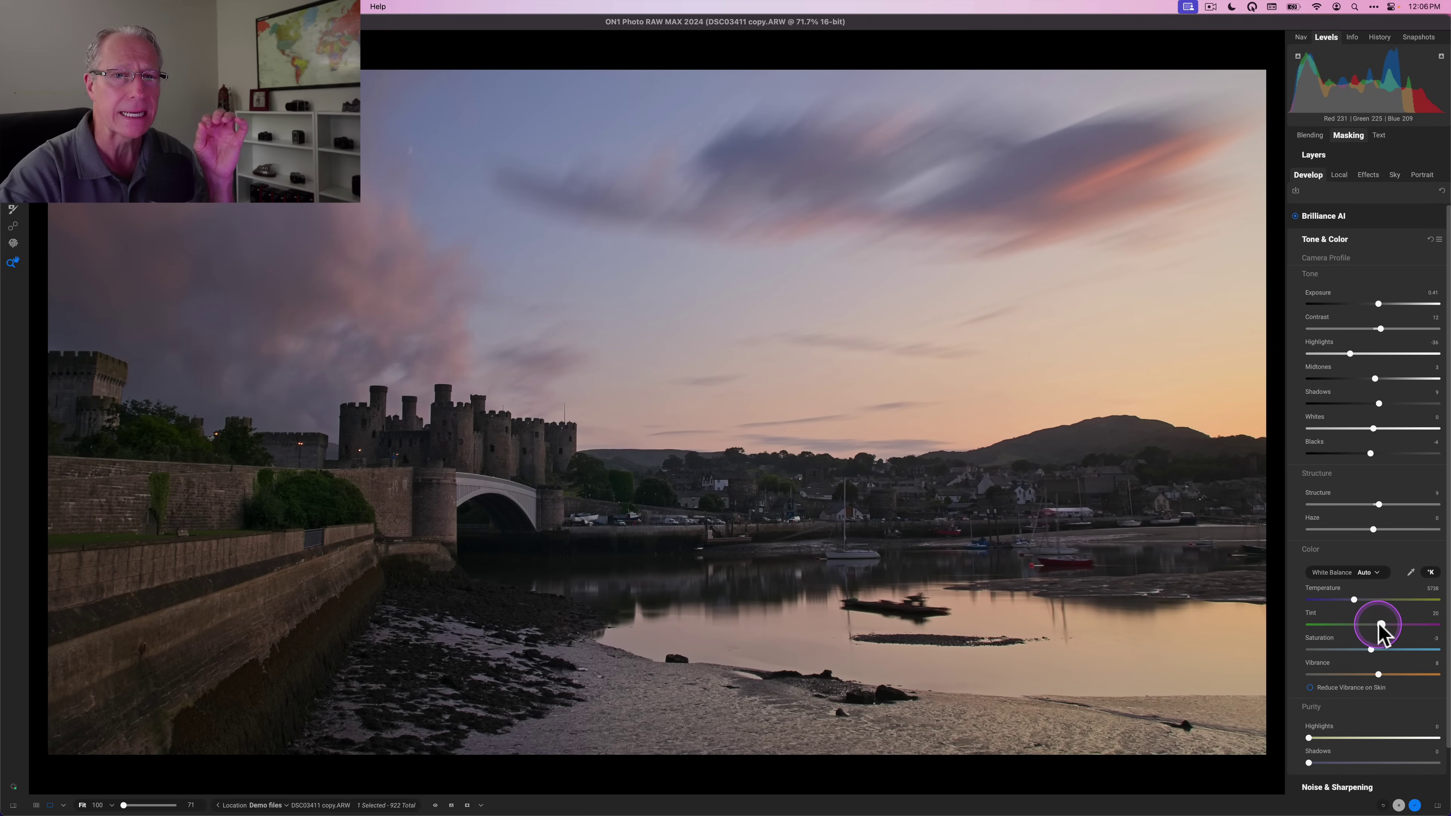
left_click(1325, 378)
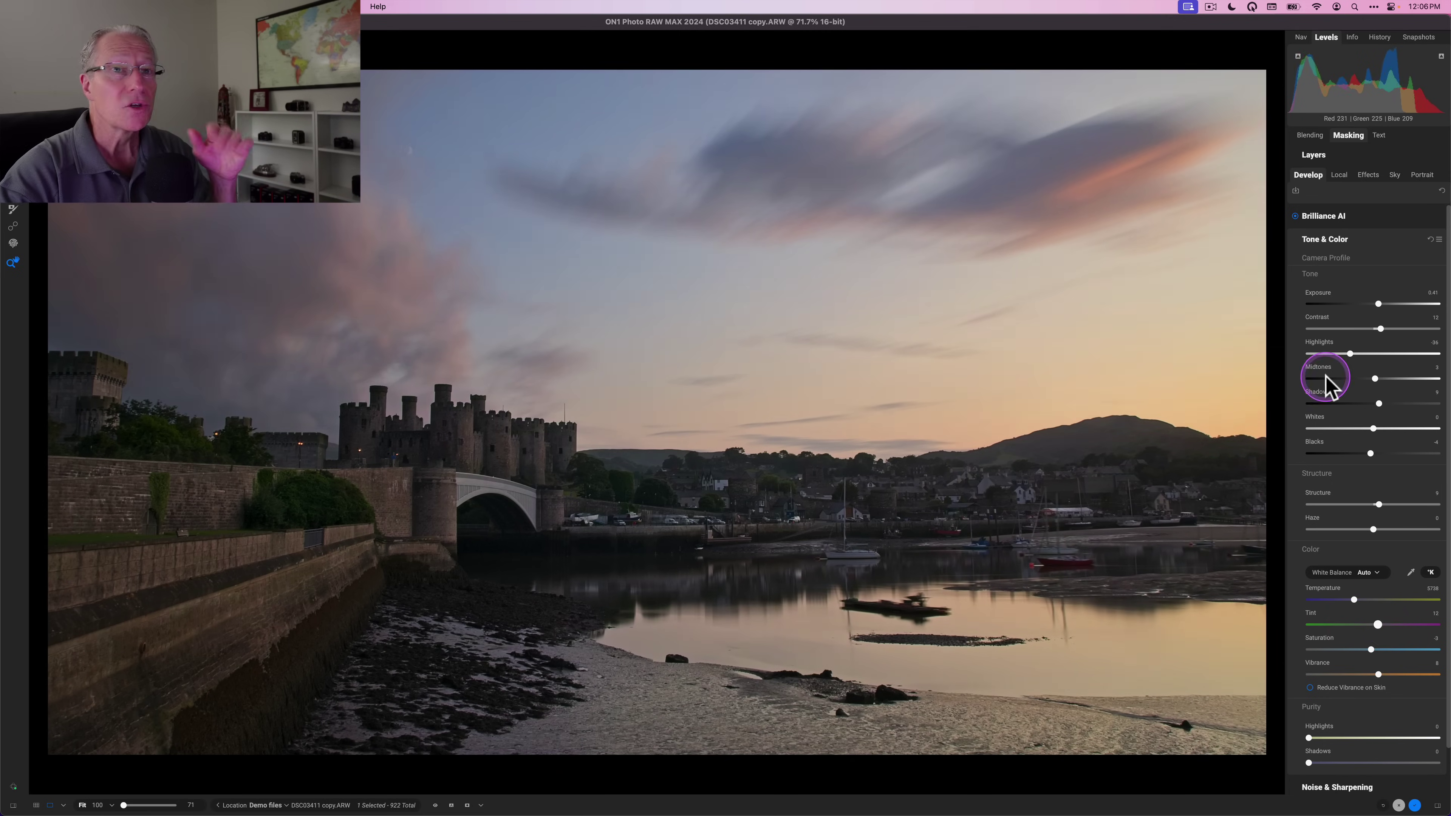
left_click(1353, 239)
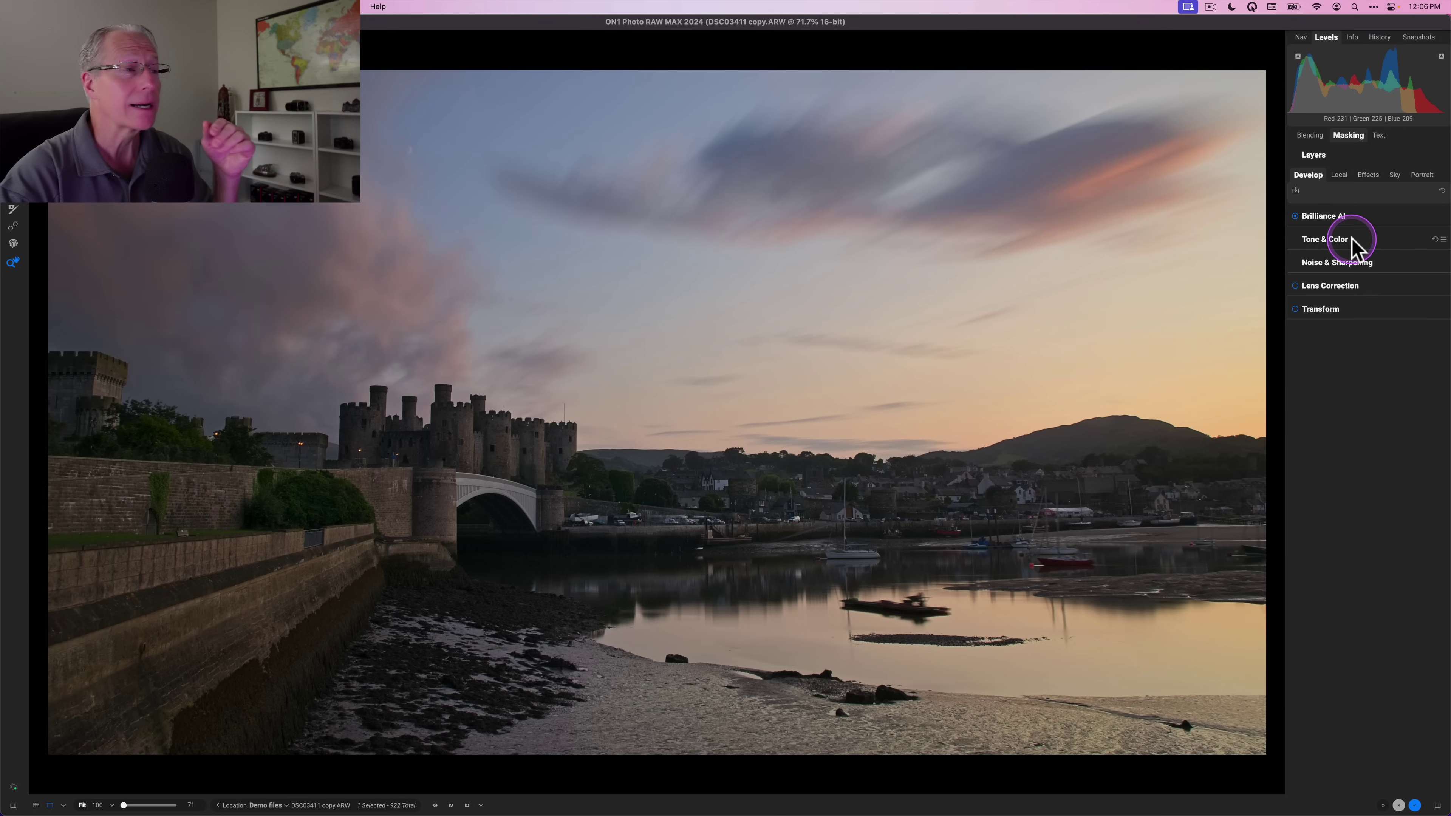
left_click(1296, 287)
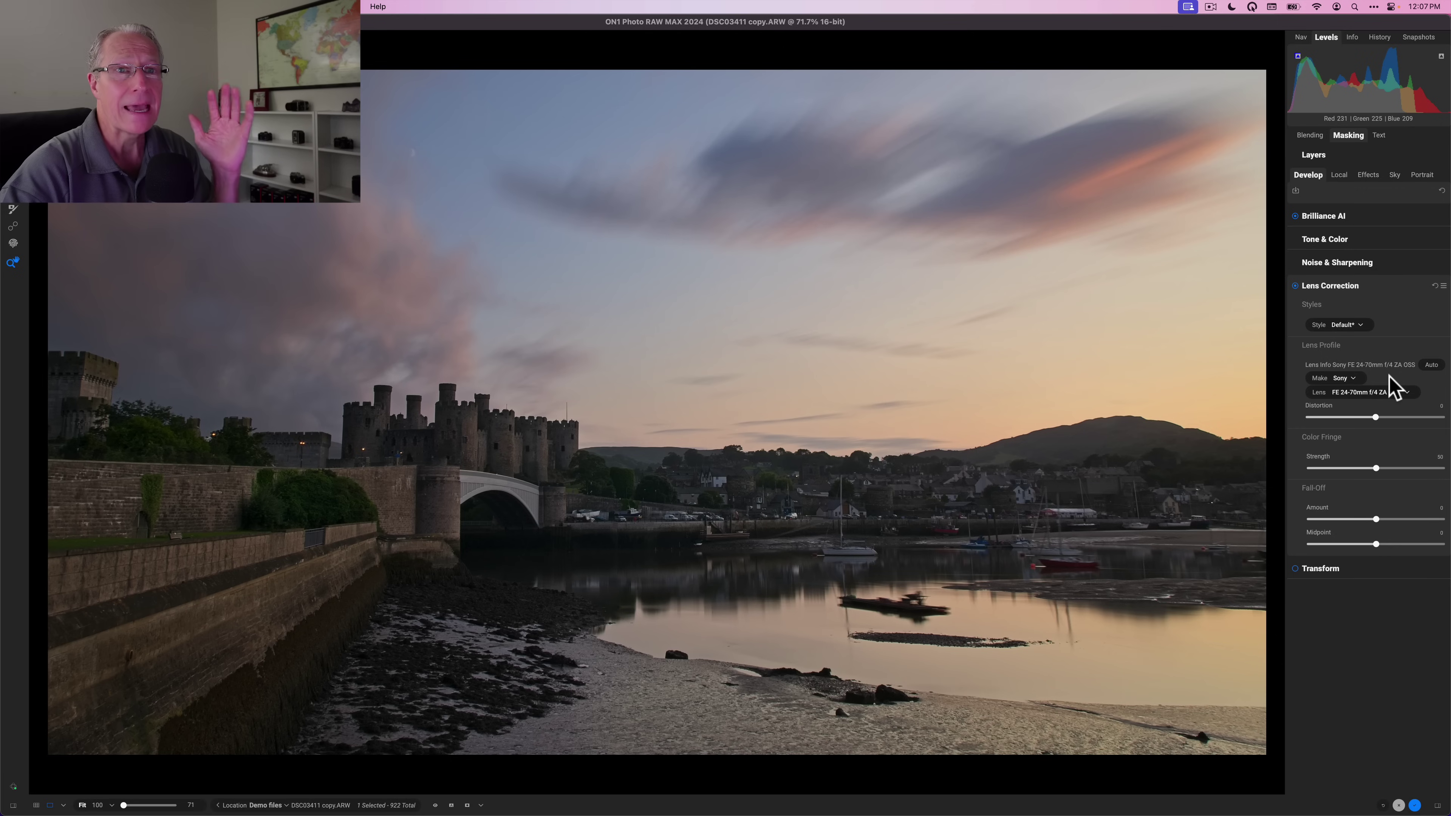
left_click(1365, 287)
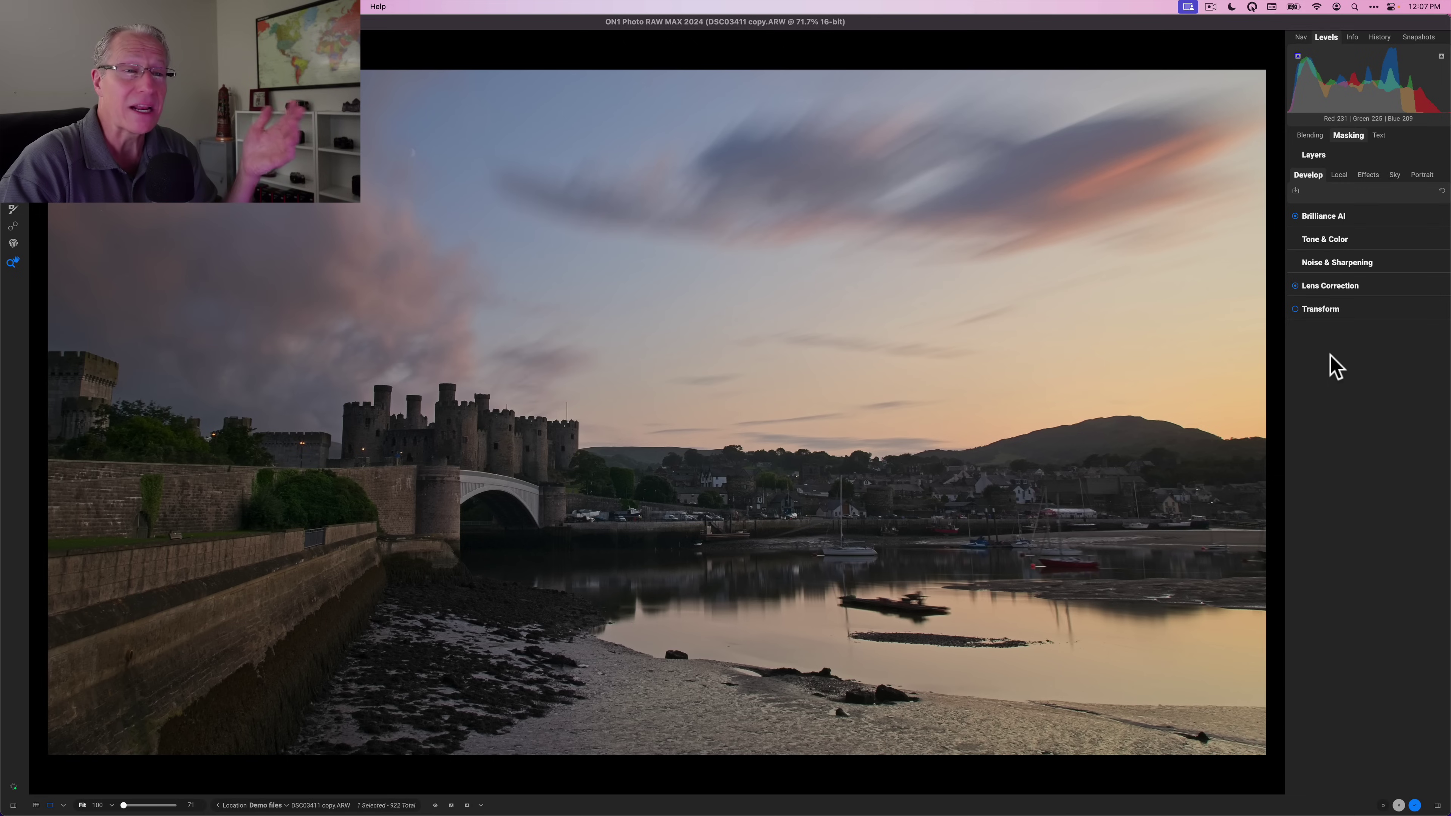
key("backslash")
key("backslash")
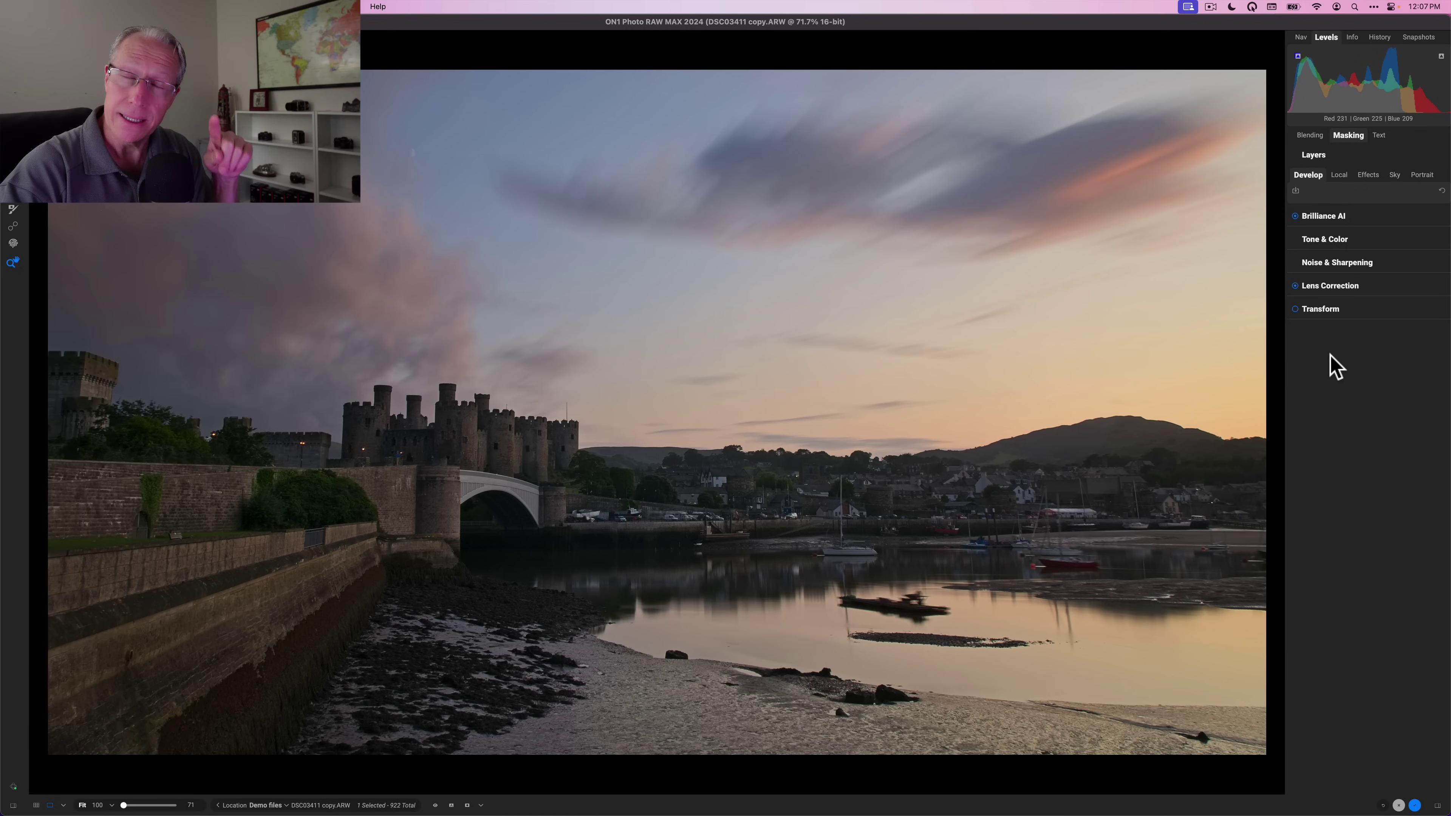
- Delete the Brilliance AI - Flora and Brilliance AI - Water local layers, leaving only Sky
left_click(1337, 176)
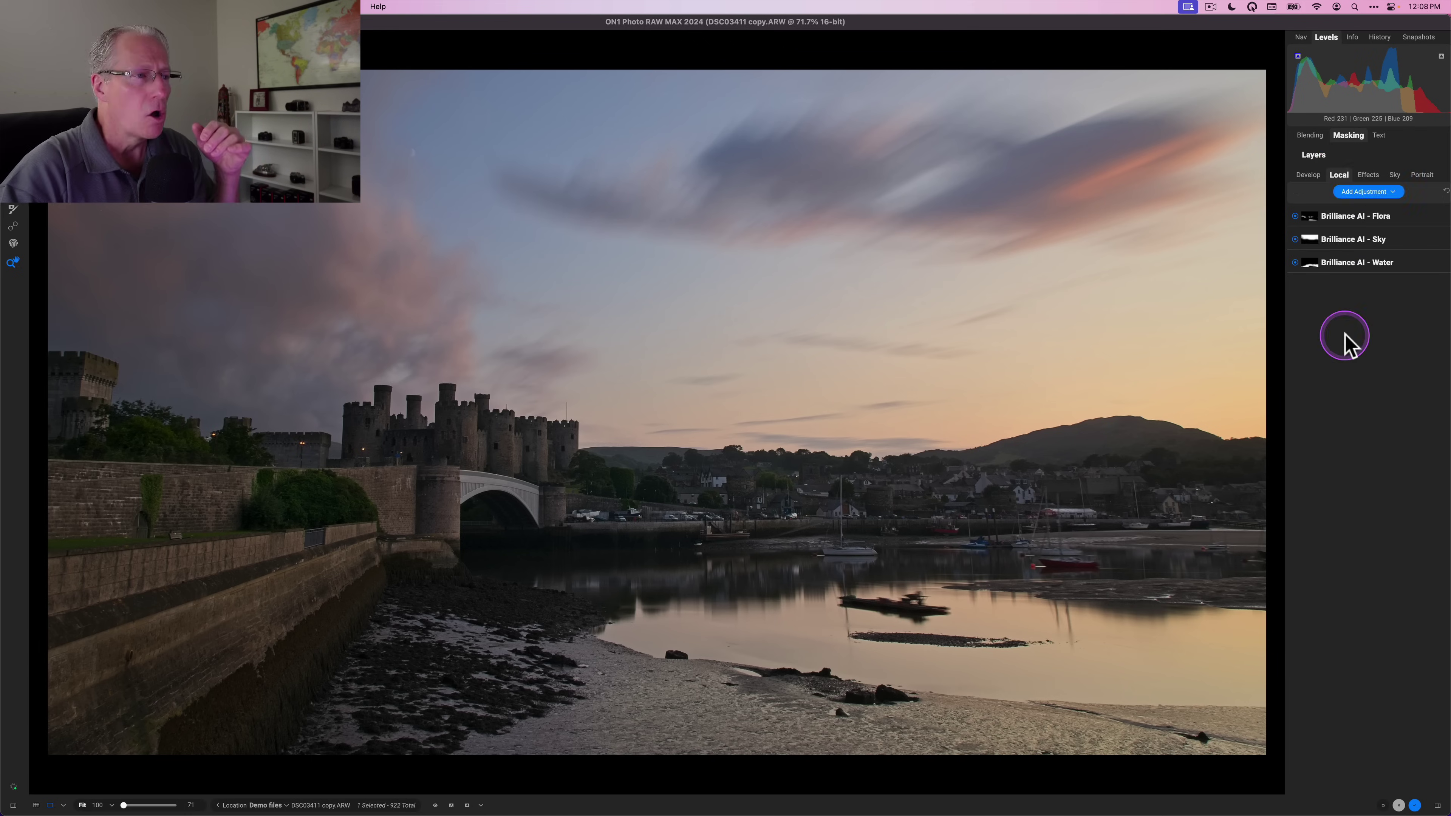
left_click(1297, 219)
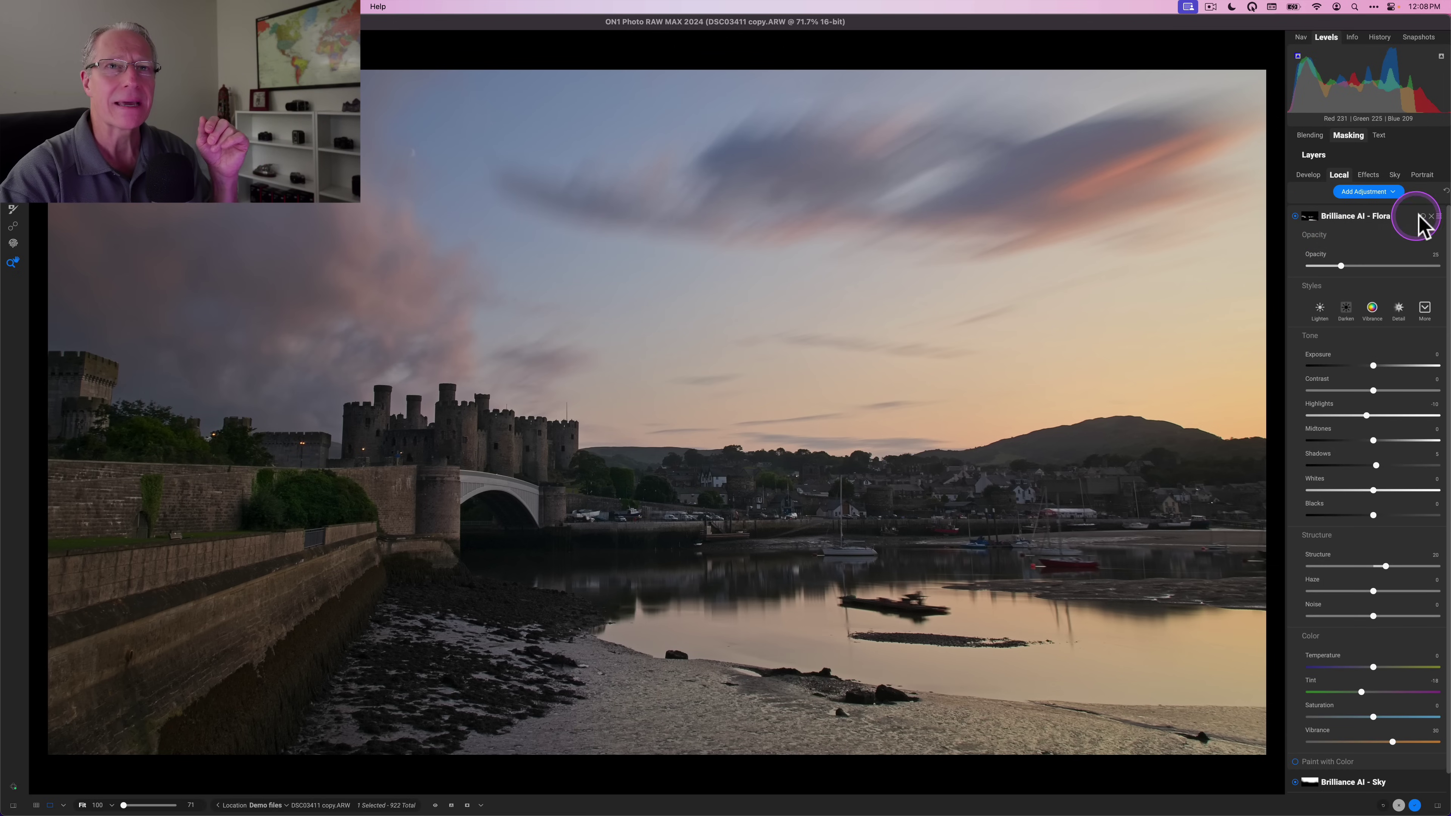
left_click(1431, 217)
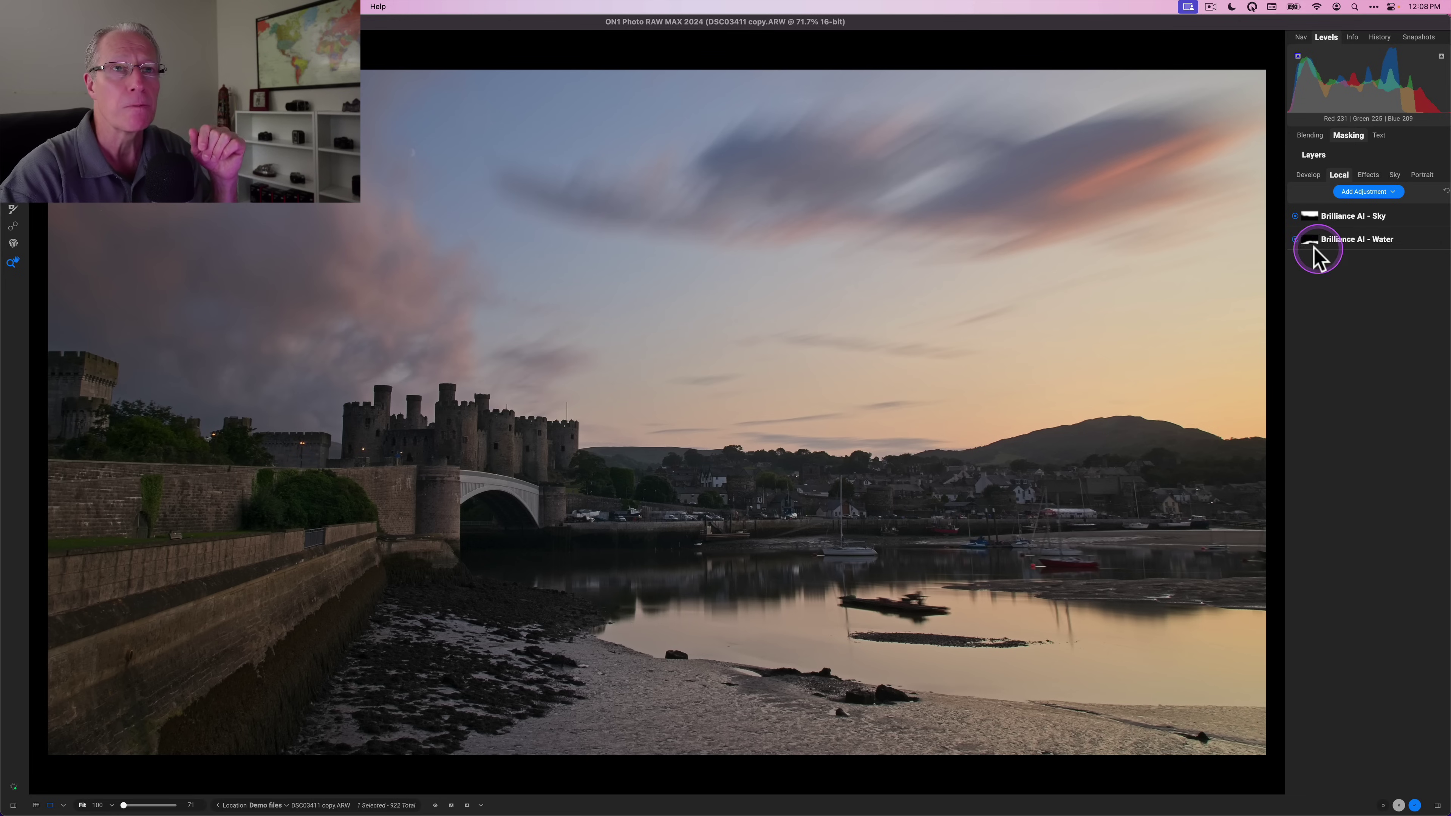
left_click(1296, 241)
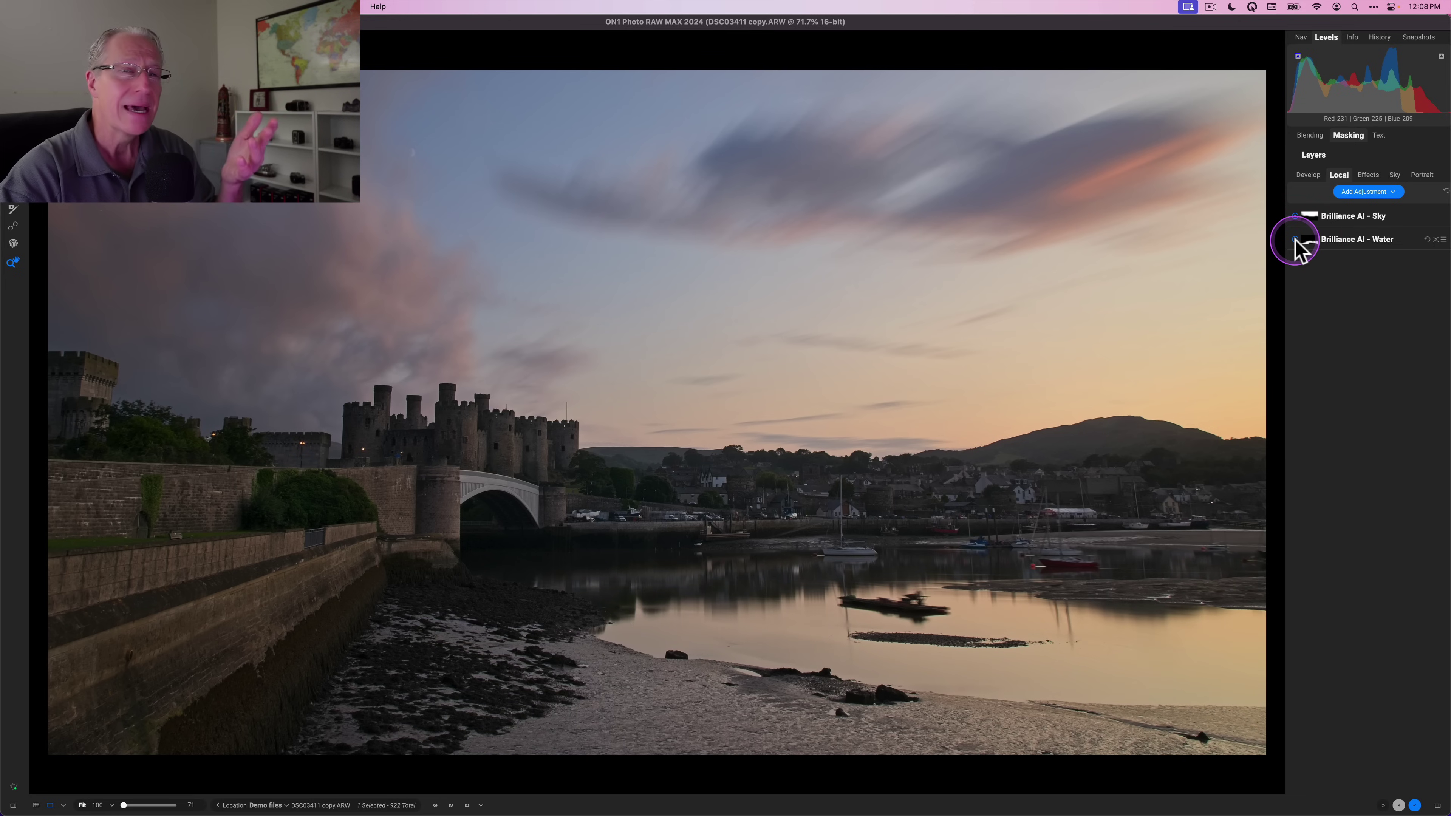
left_click(1296, 243)
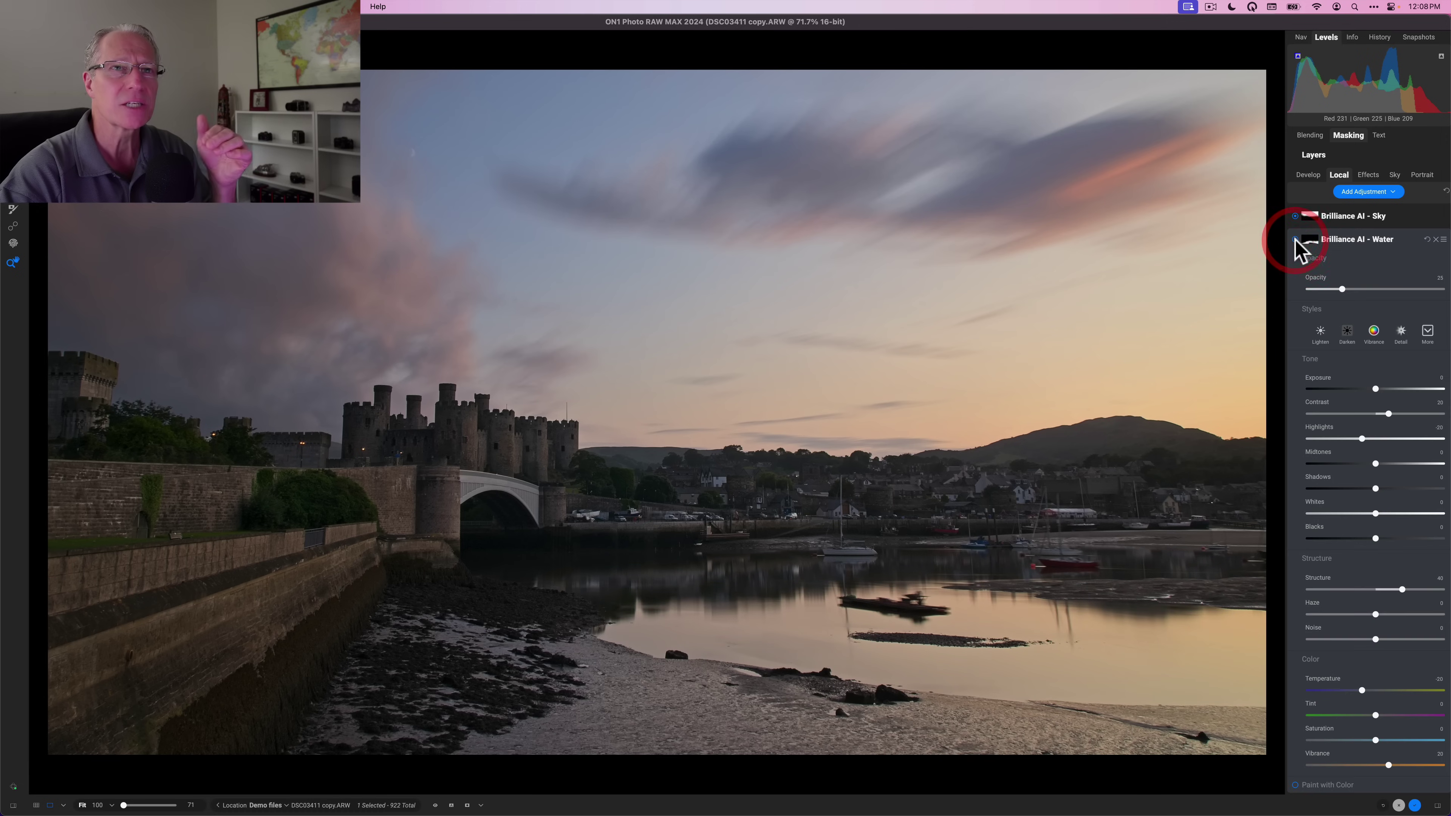
left_click(1434, 239)
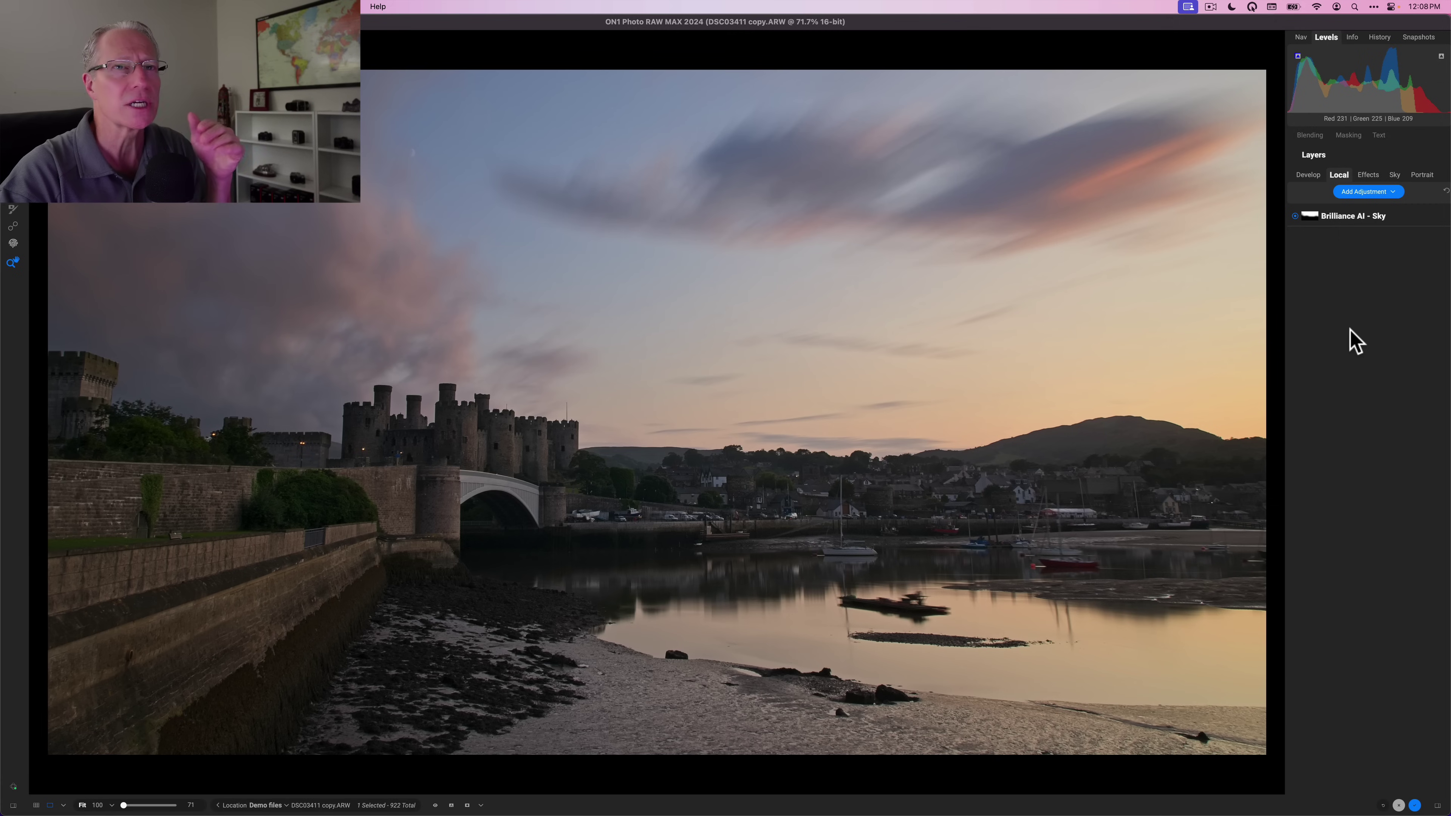
left_click(1352, 307)
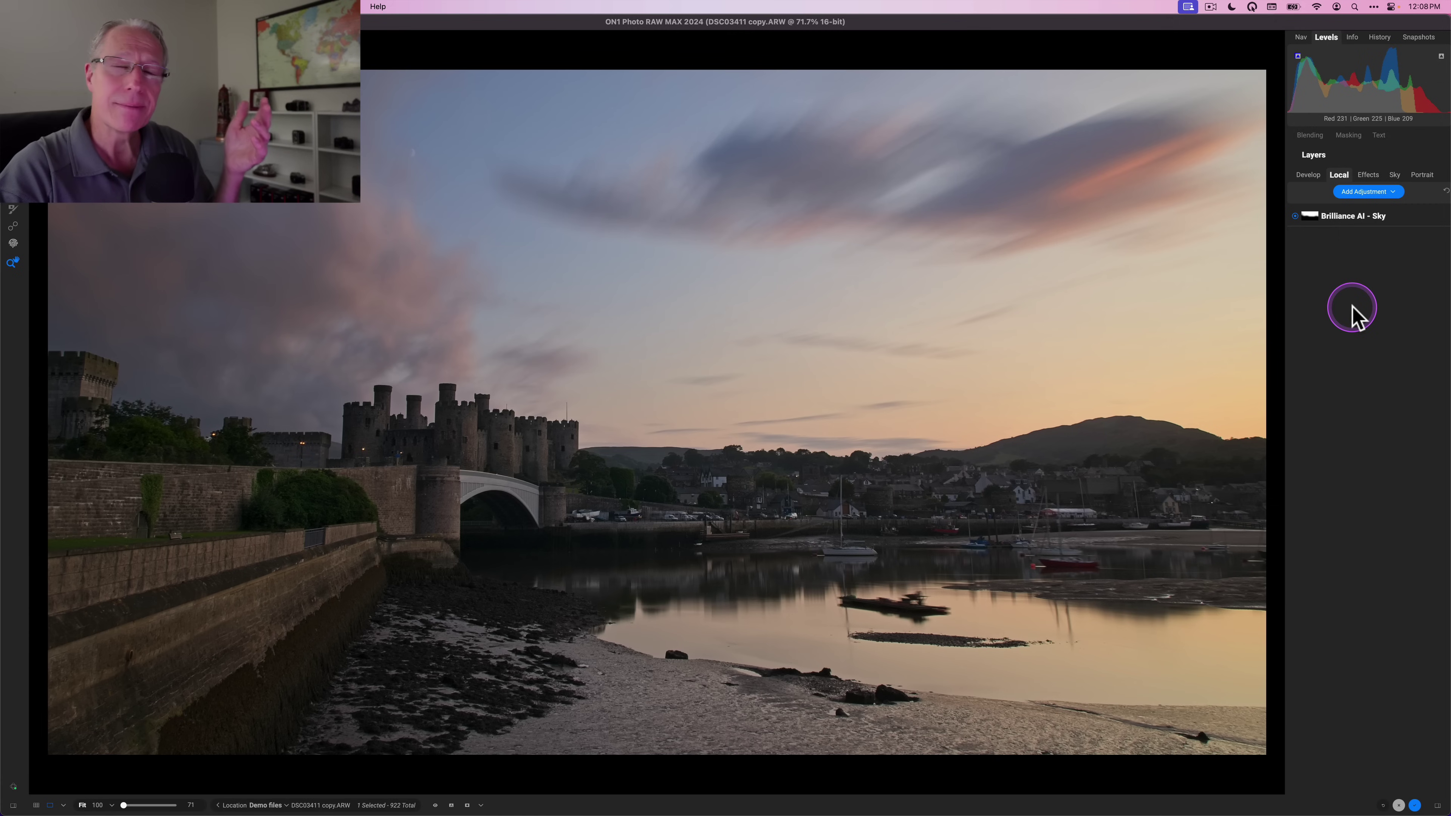
- Add a new local Adjustment layer with a gradient mask placed over the foreground beach
left_click(1363, 193)
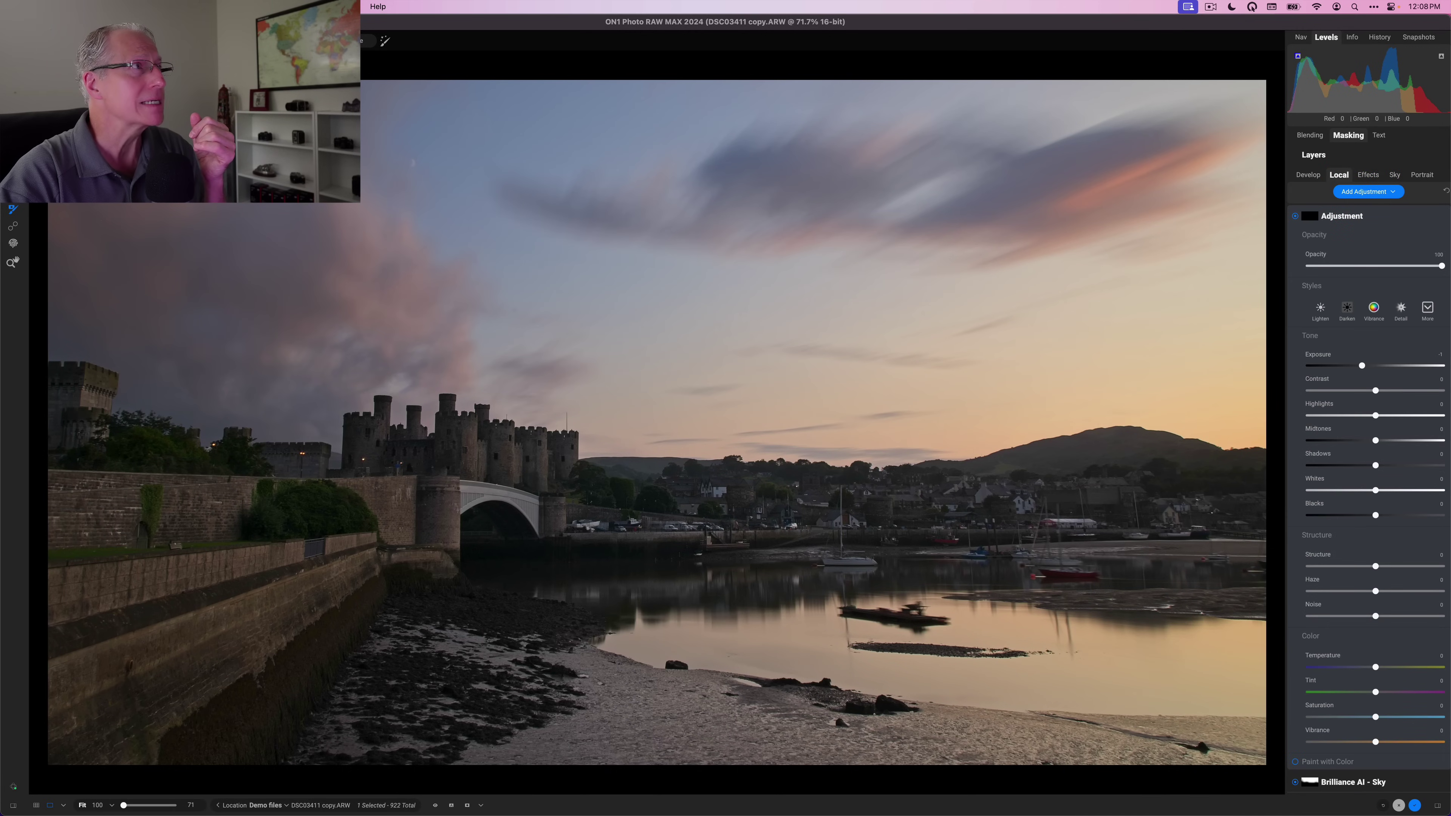
key("shift+b")
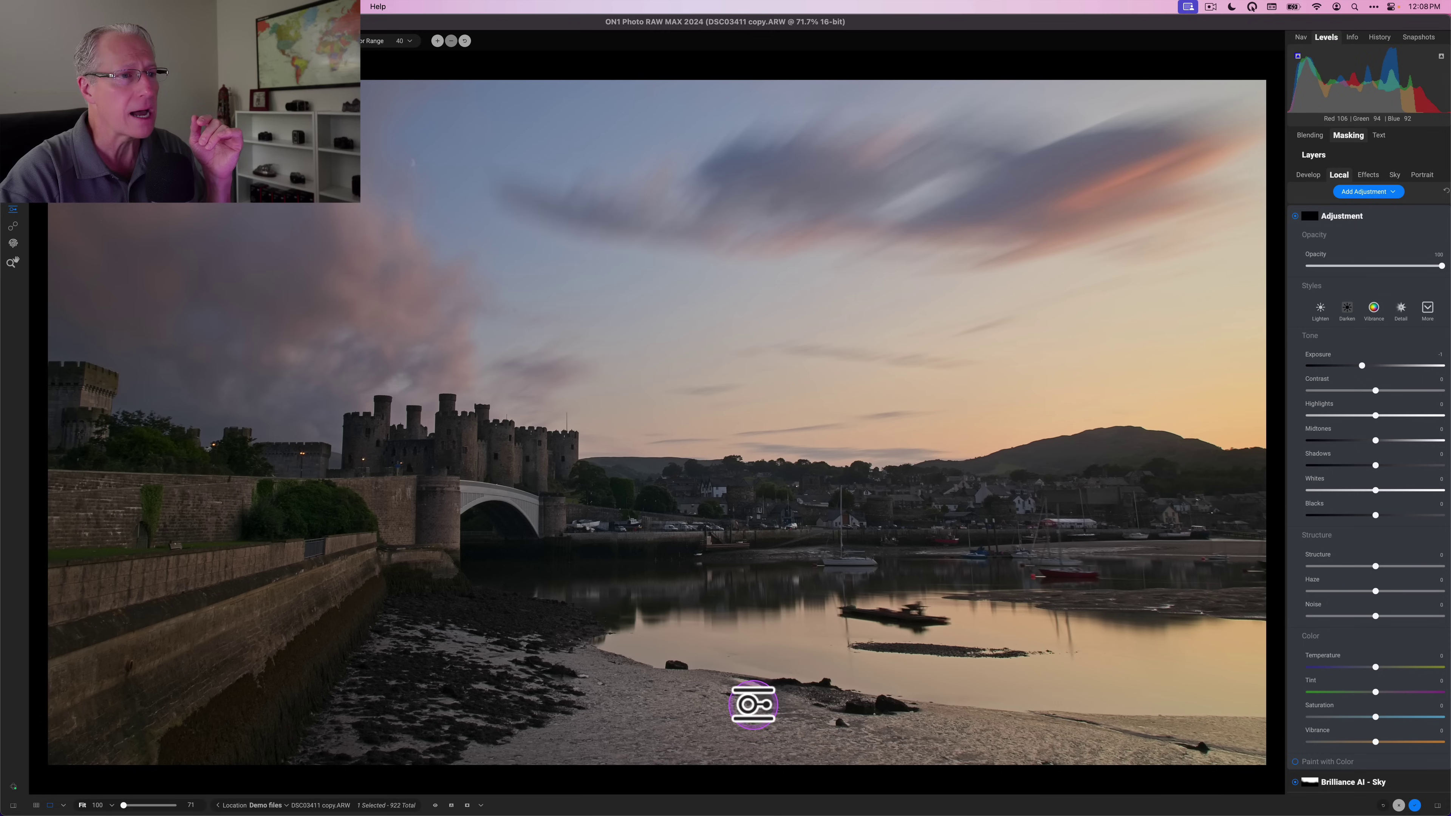
key("g")
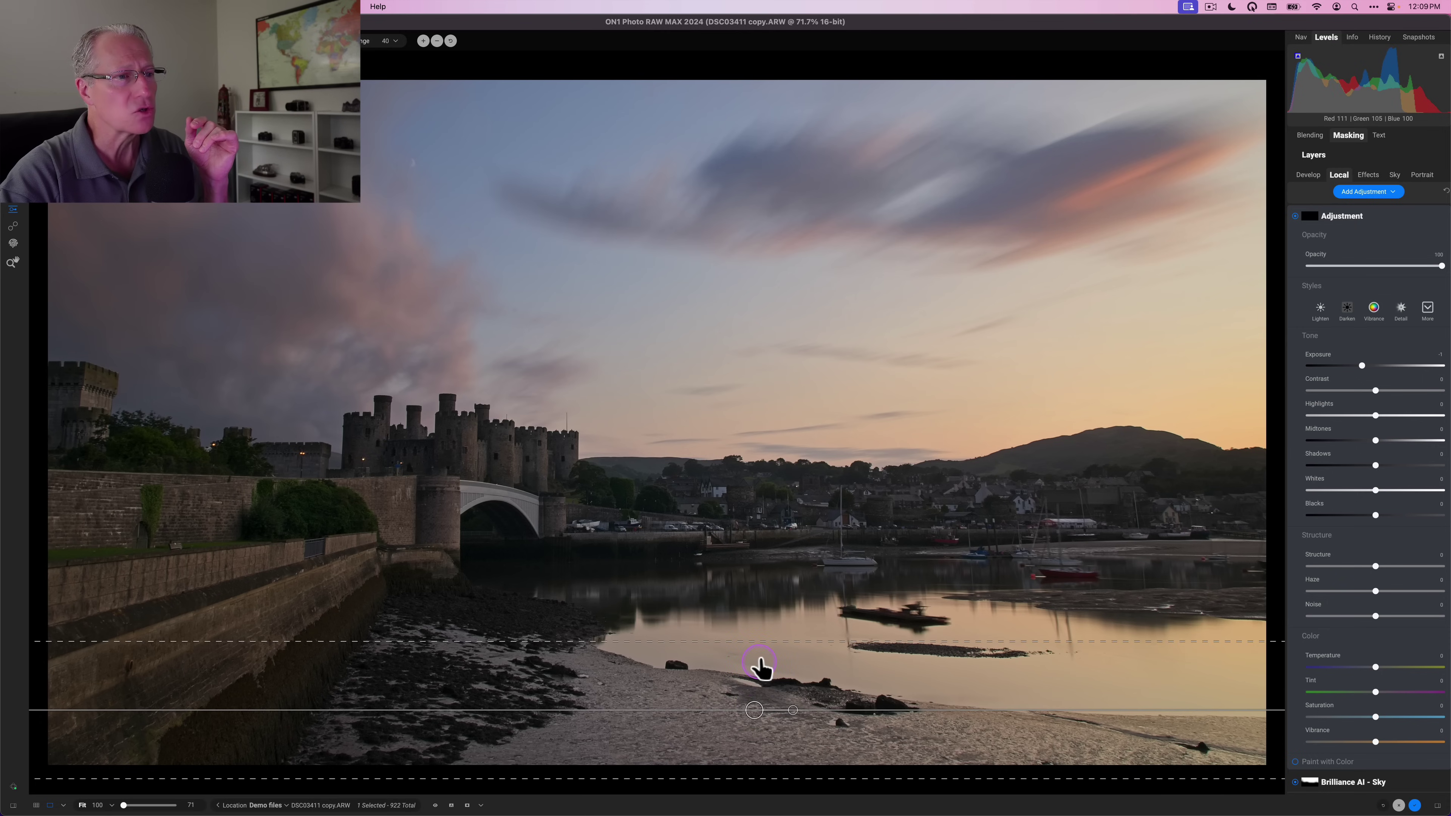
left_click(759, 658)
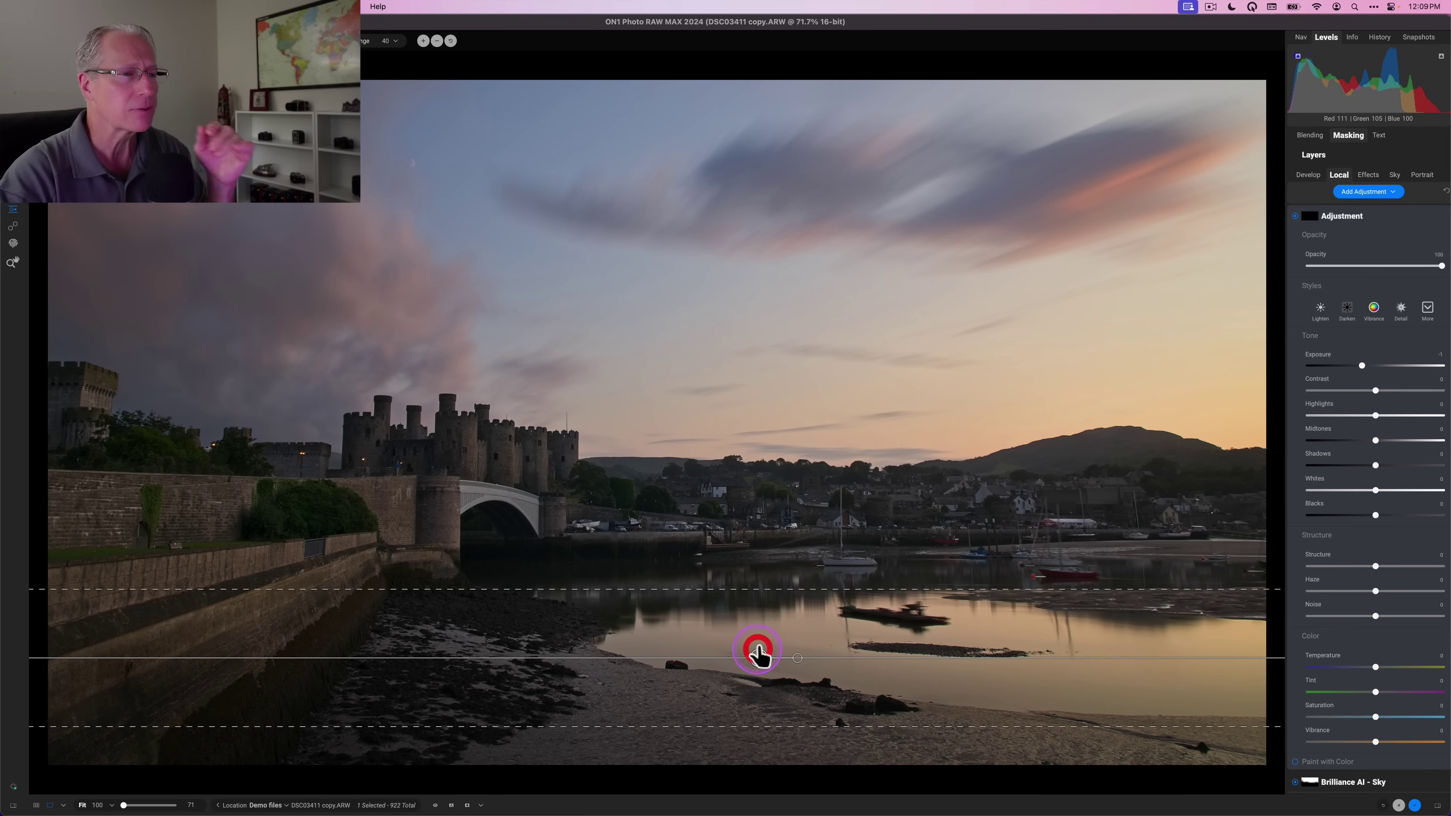
left_click_drag(754, 651, 757, 649)
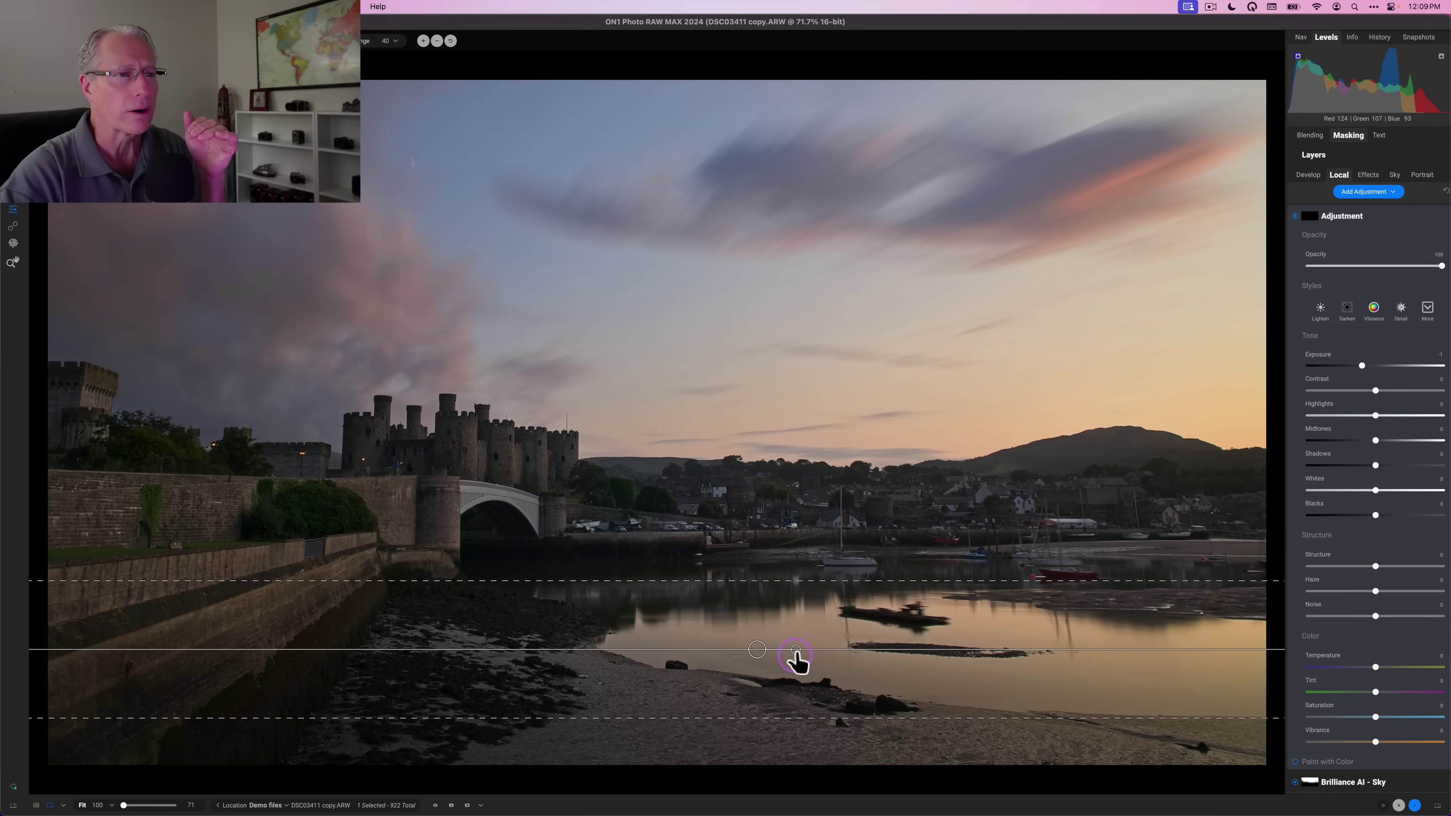
- Angle the gradient diagonally along the shoreline, widen its feather, and toggle the layer to compare
left_click_drag(794, 664, 753, 676)
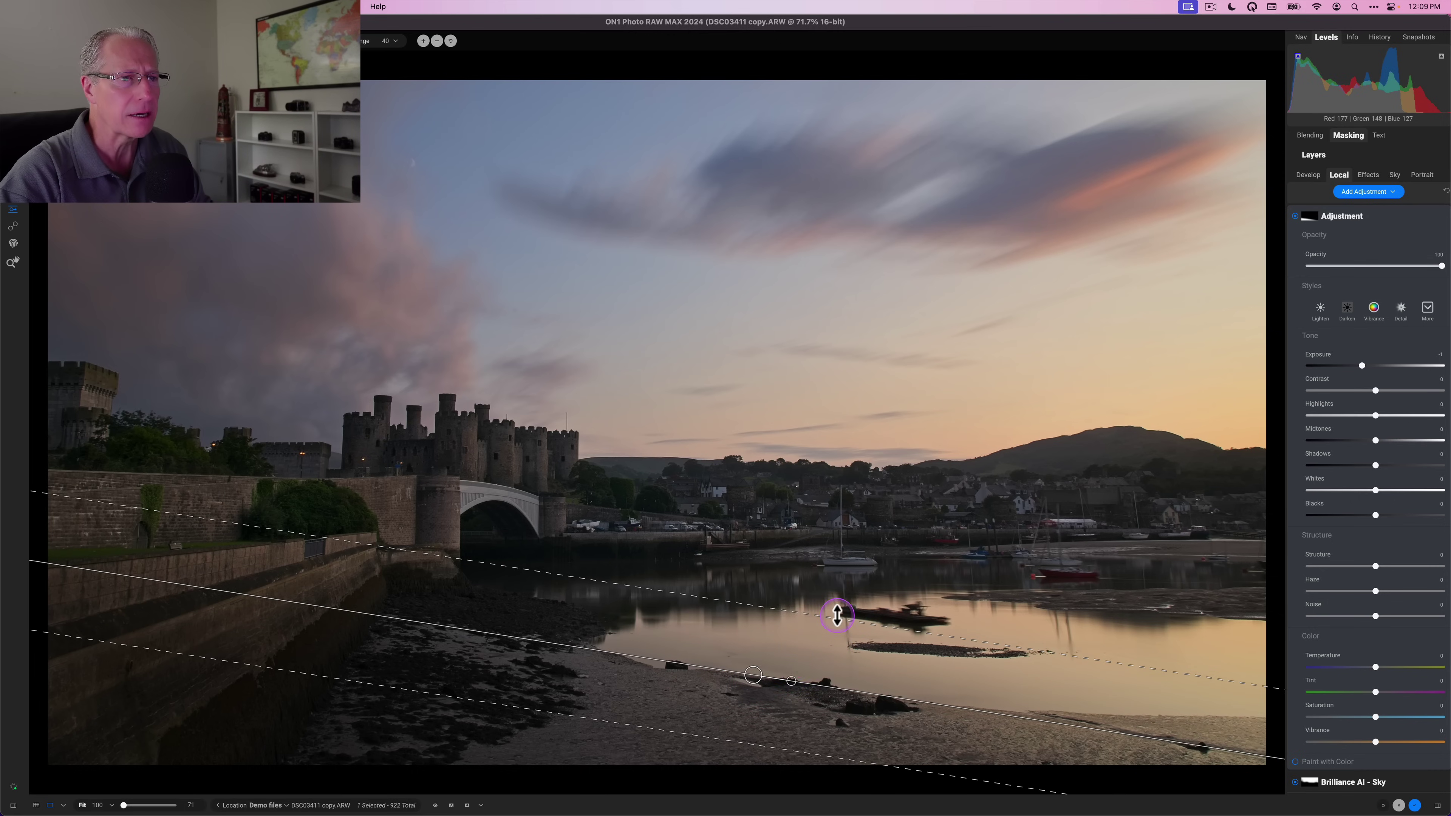
left_click_drag(837, 605, 858, 583)
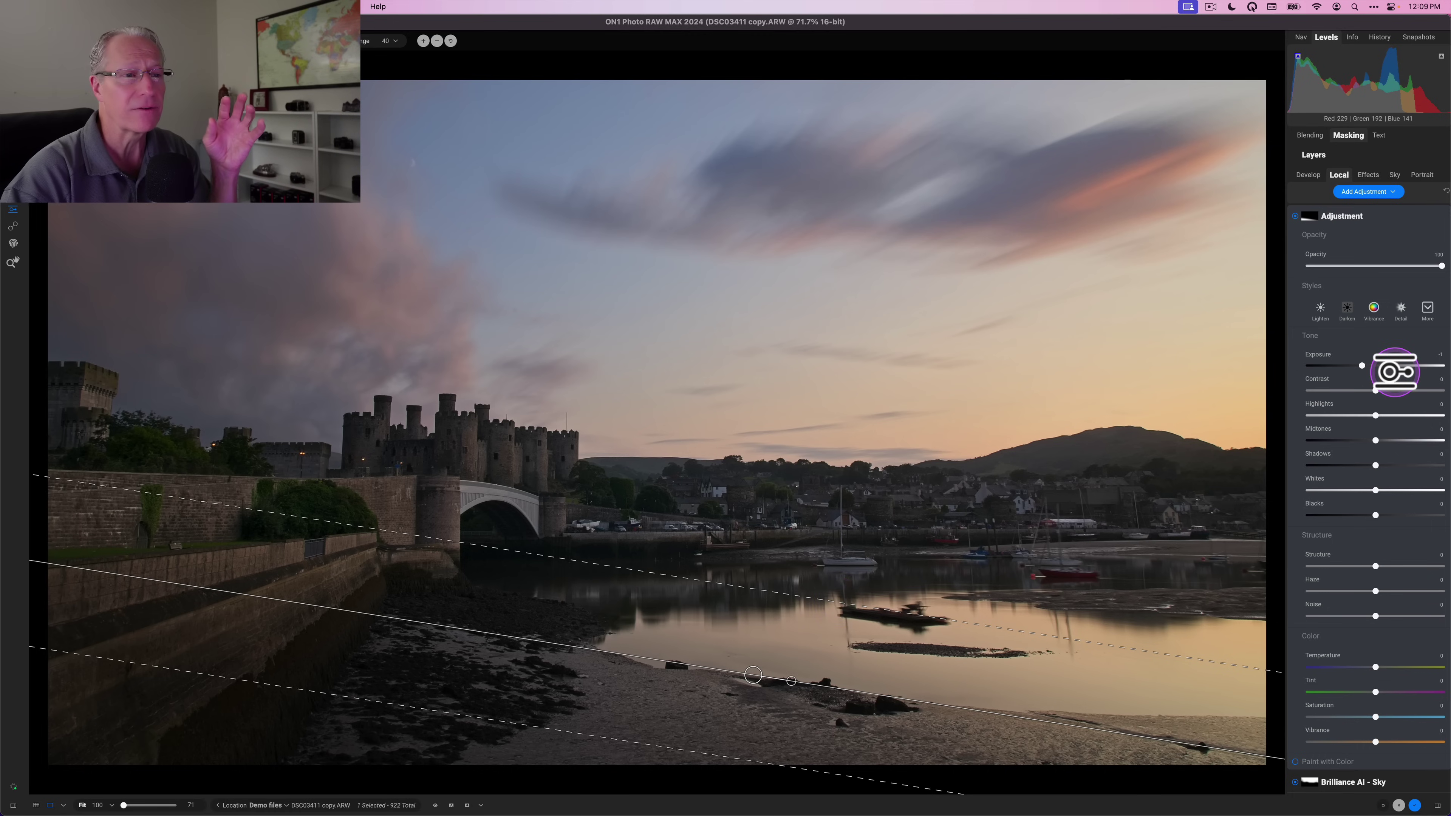
left_click(1294, 216)
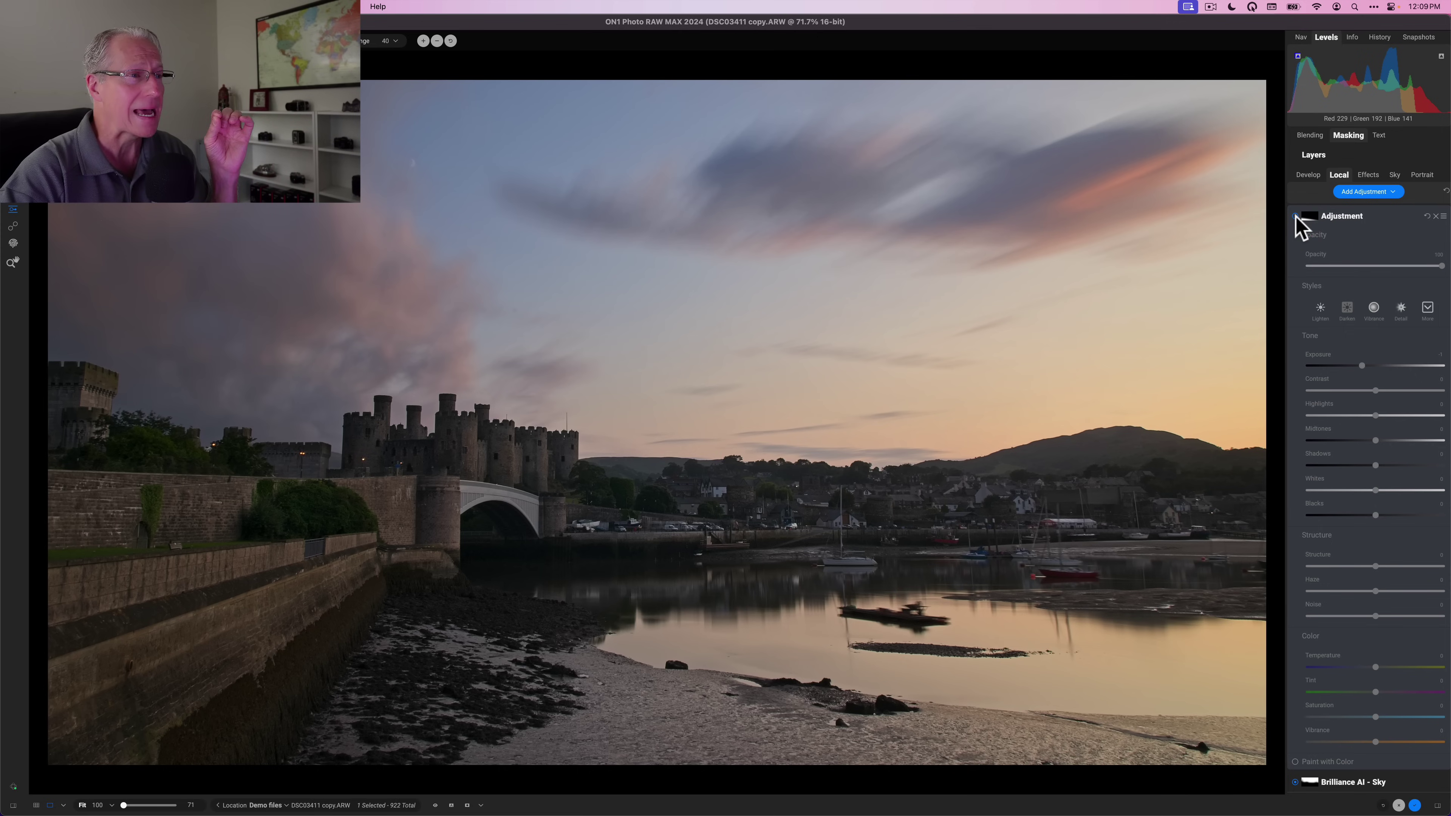
left_click(1295, 216)
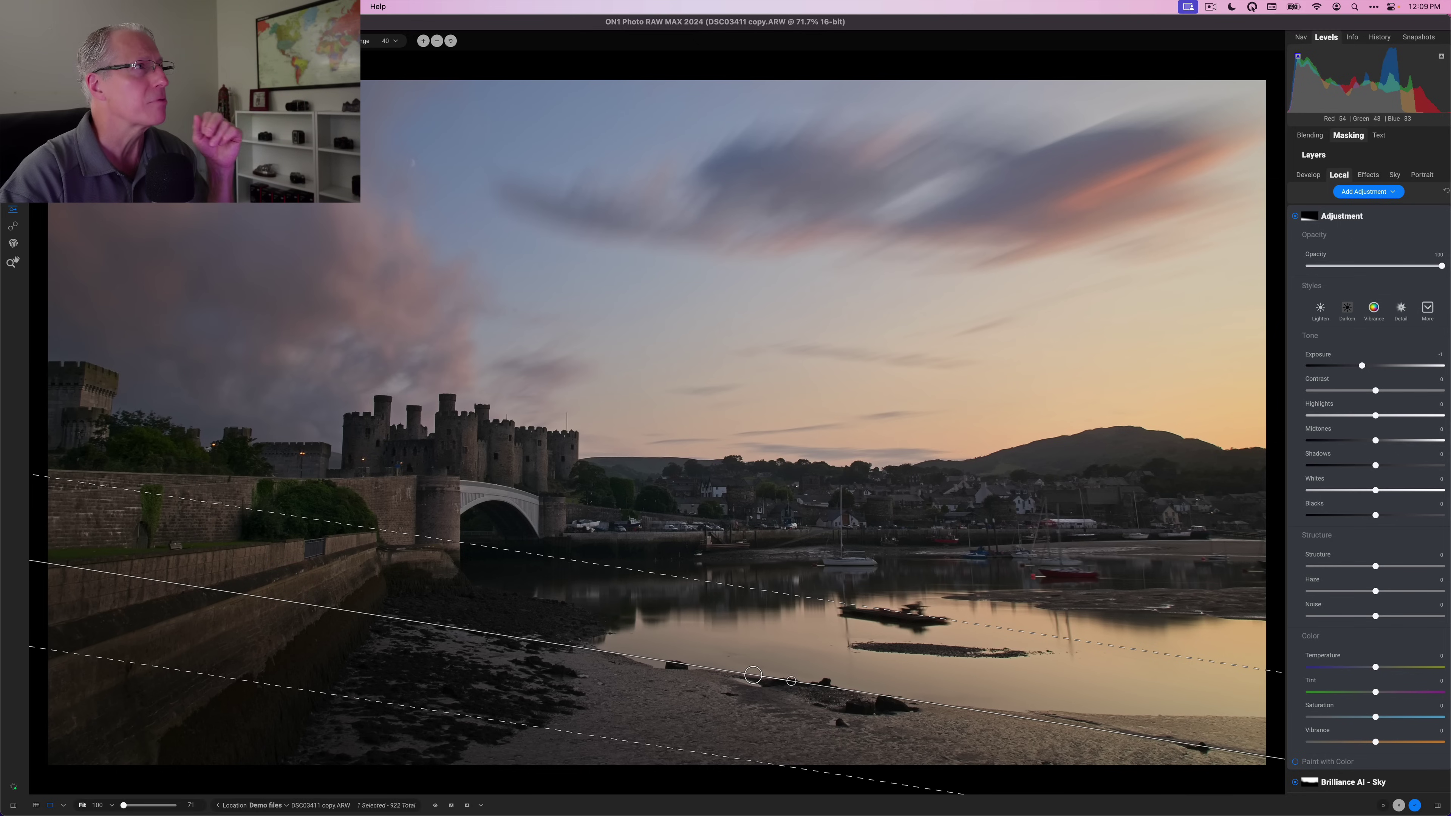
key("b")
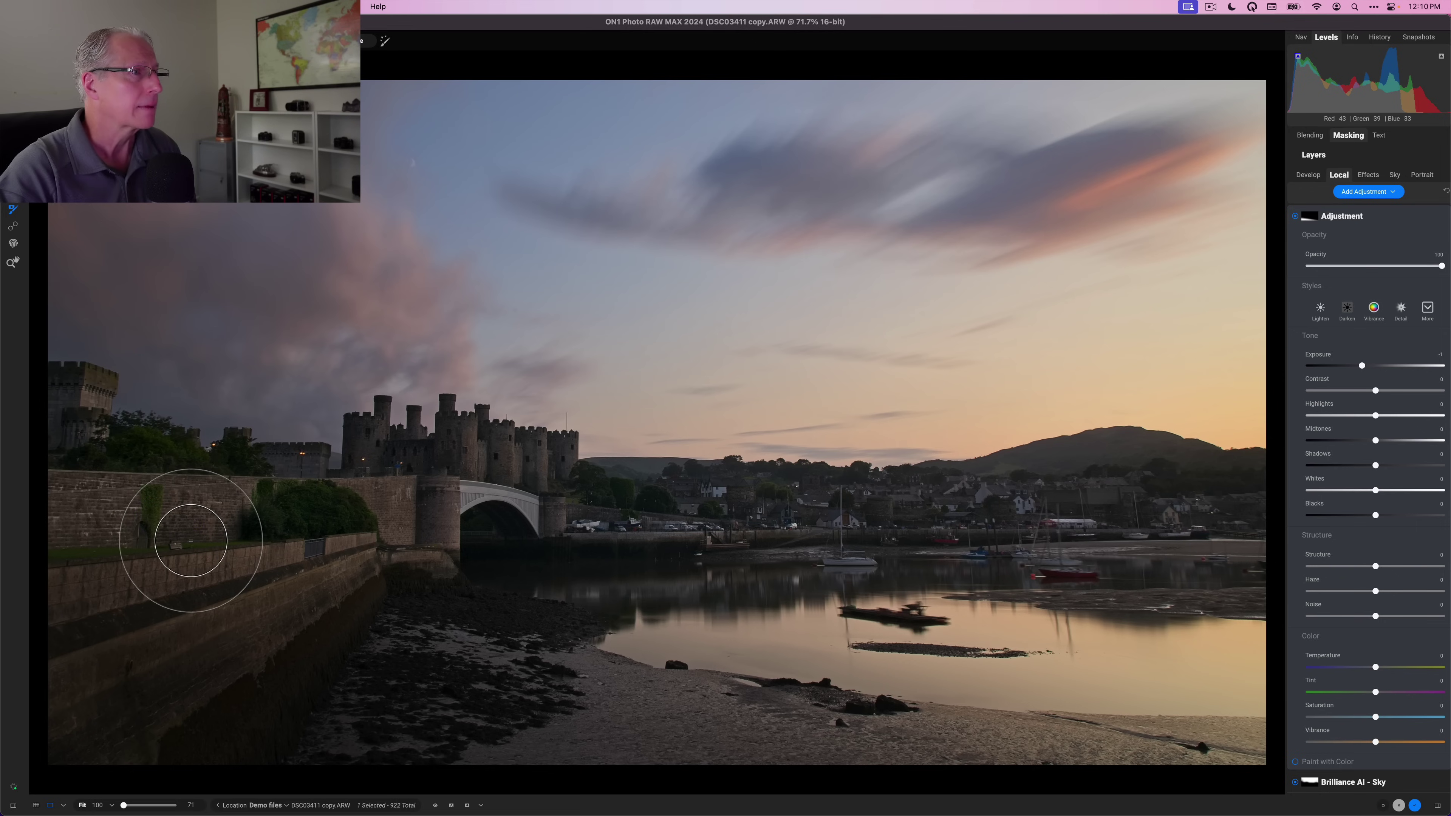
- Brush the mask along the castle wall, collapse the Adjustment layer, and preview before and after
mouse_move(191, 540)
left_mouse_down()
mouse_move(320, 533)
mouse_move(218, 578)
mouse_move(275, 562)
mouse_move(50, 702)
mouse_move(168, 589)
mouse_move(269, 525)
mouse_move(48, 531)
mouse_move(79, 509)
mouse_move(188, 492)
mouse_move(346, 509)
mouse_move(118, 679)
left_mouse_up()
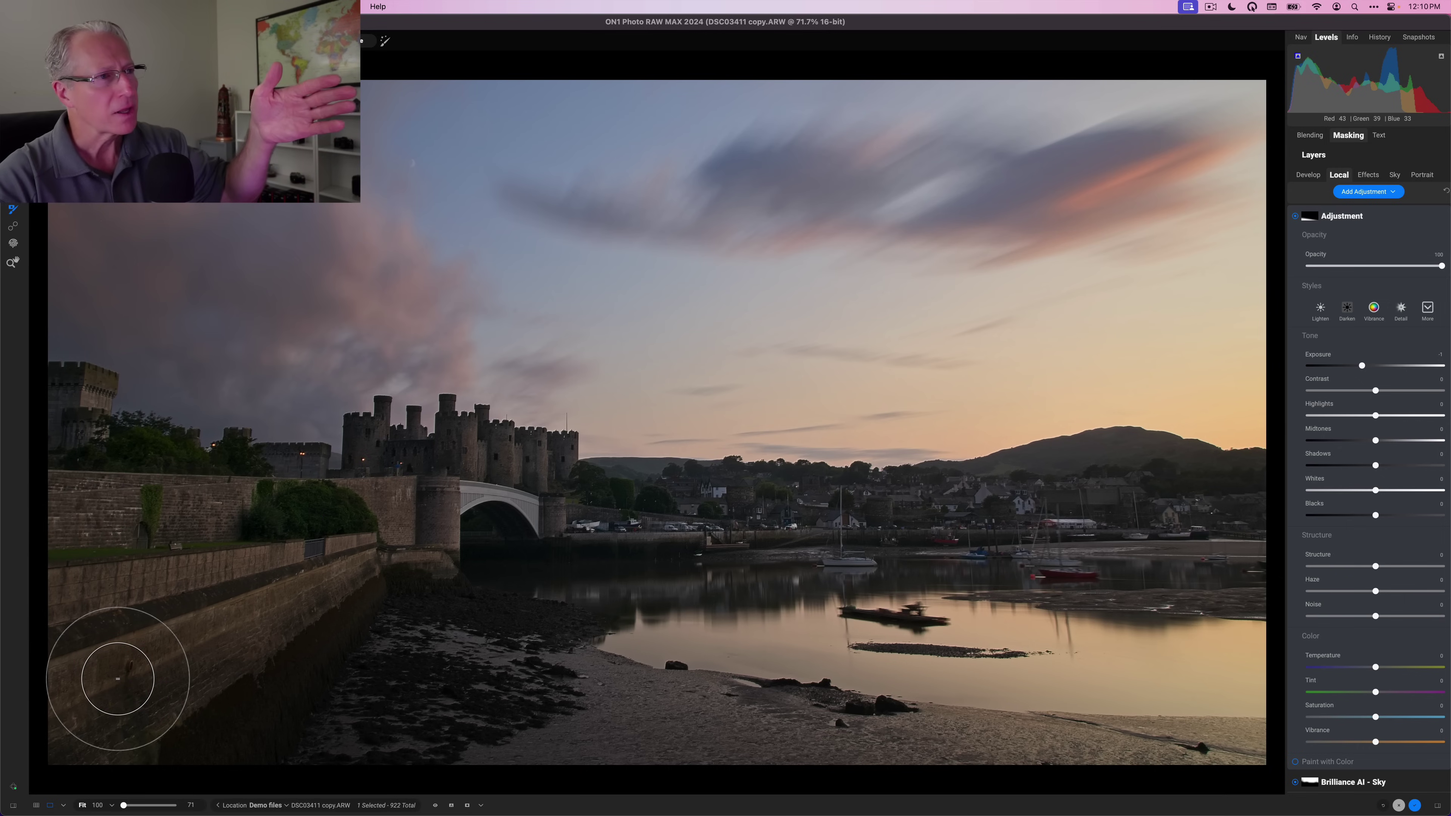
left_click(1375, 215)
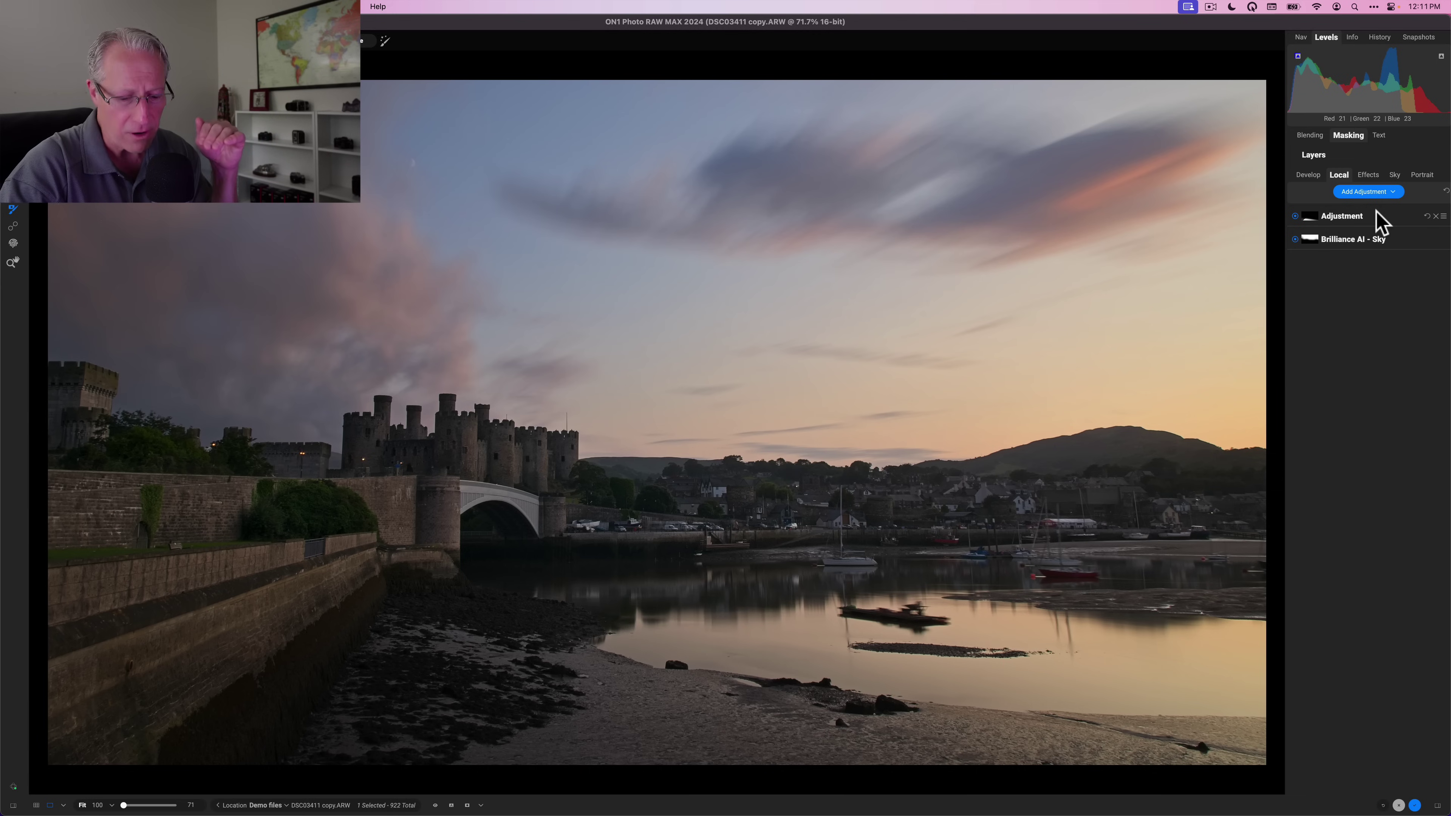
key("super+p")
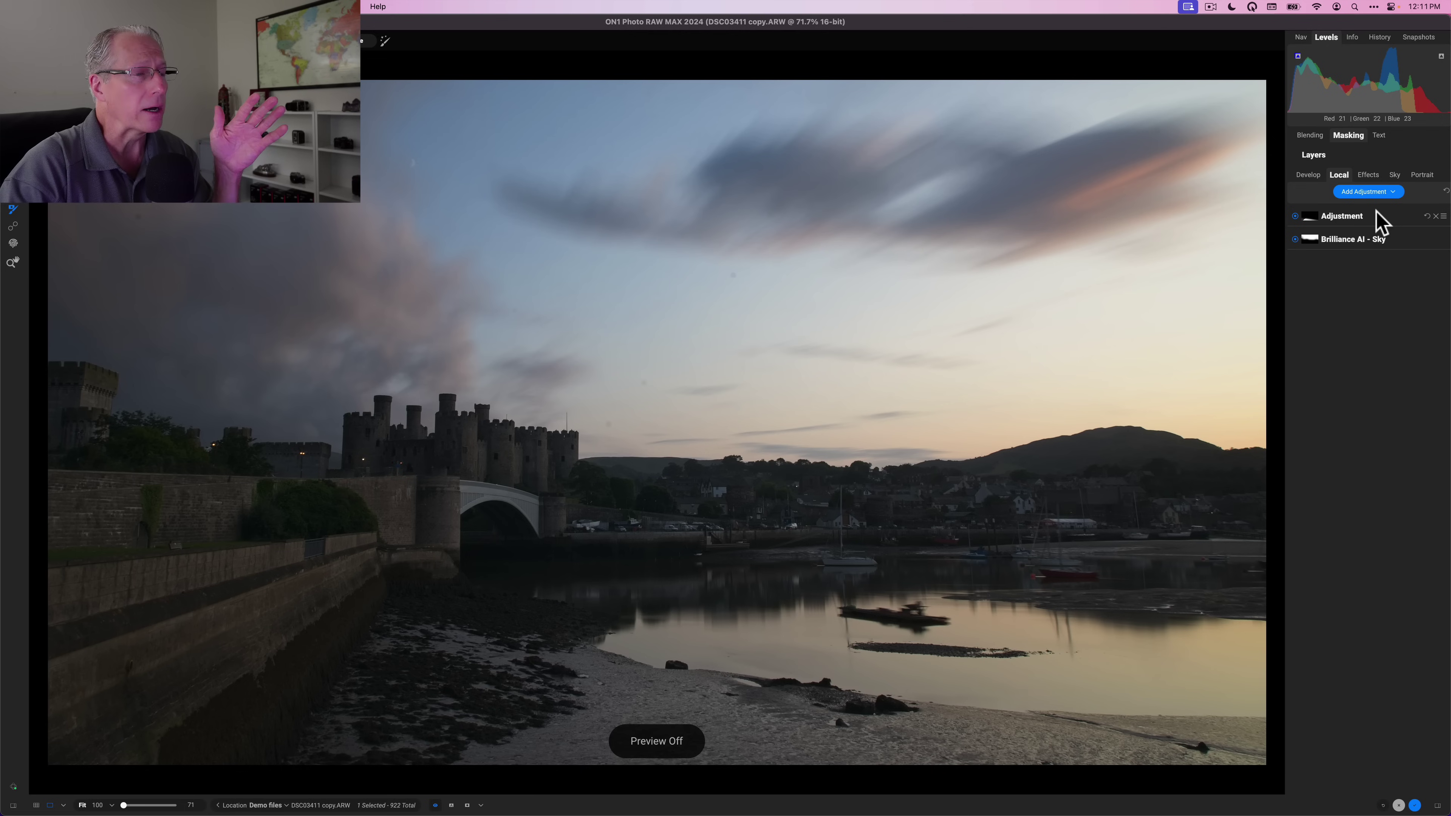
key("super+p")
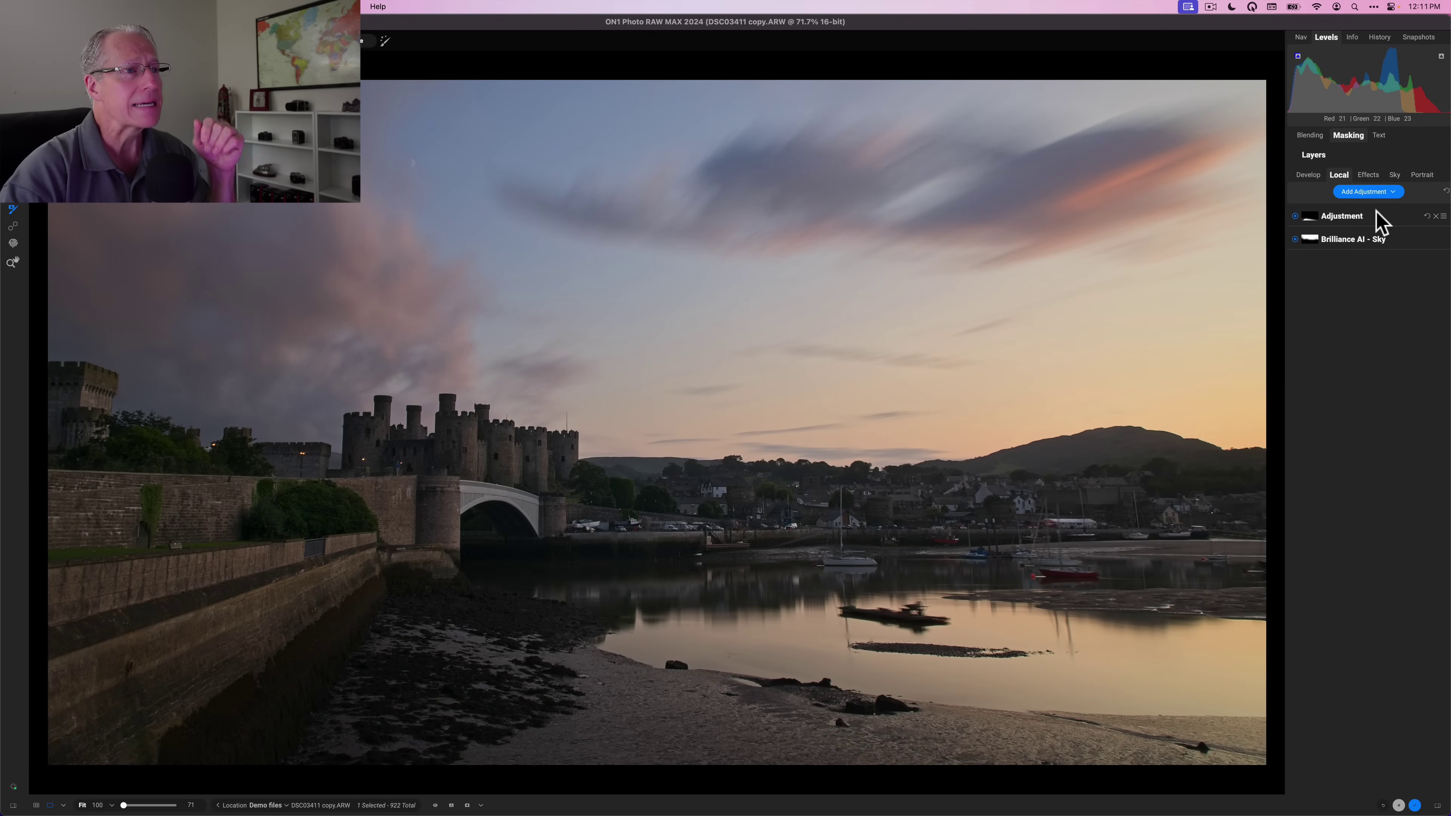
- In Effects, add a Dynamic Contrast filter from the Filters browser
left_click(1365, 176)
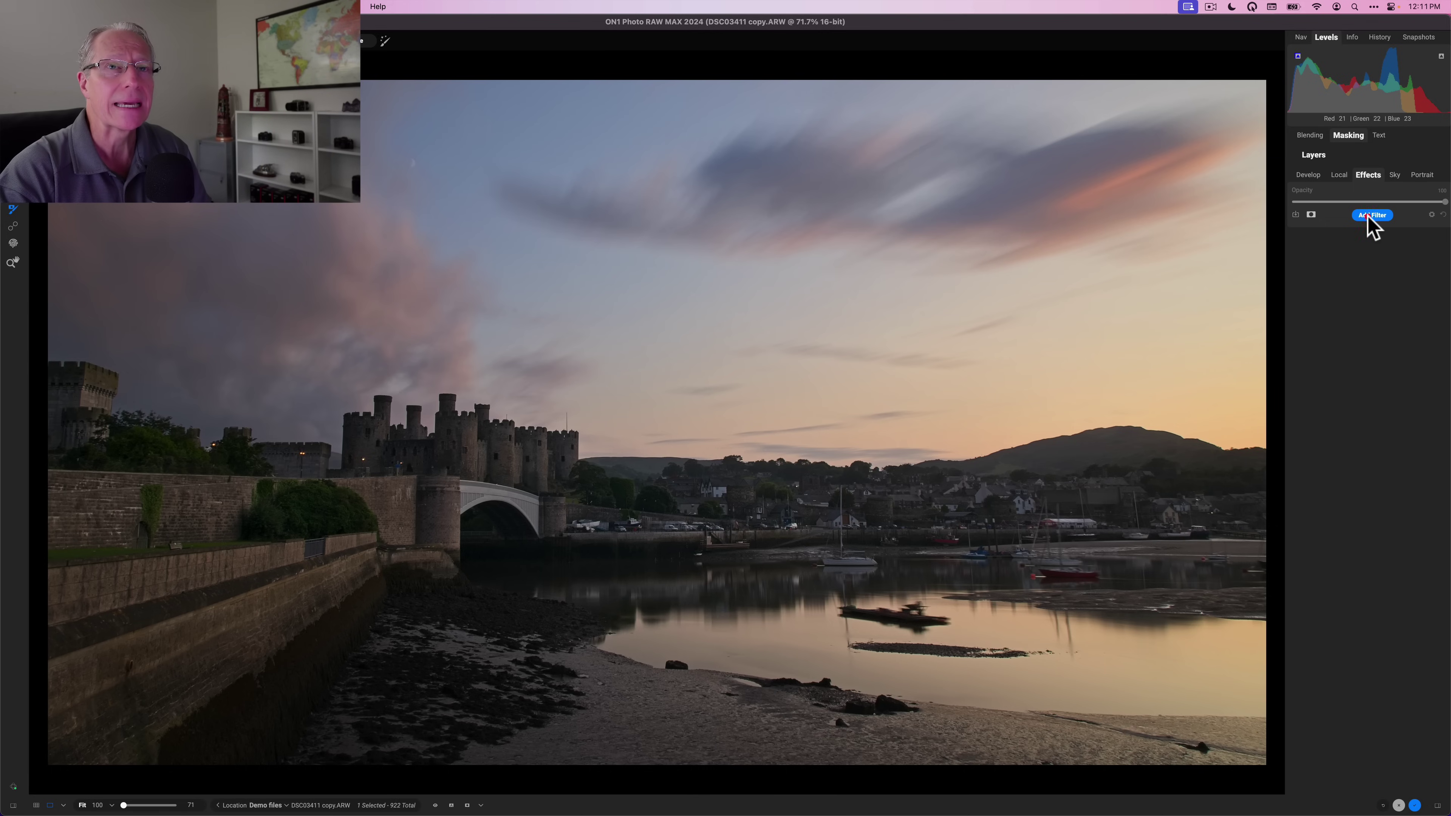
left_click(1368, 218)
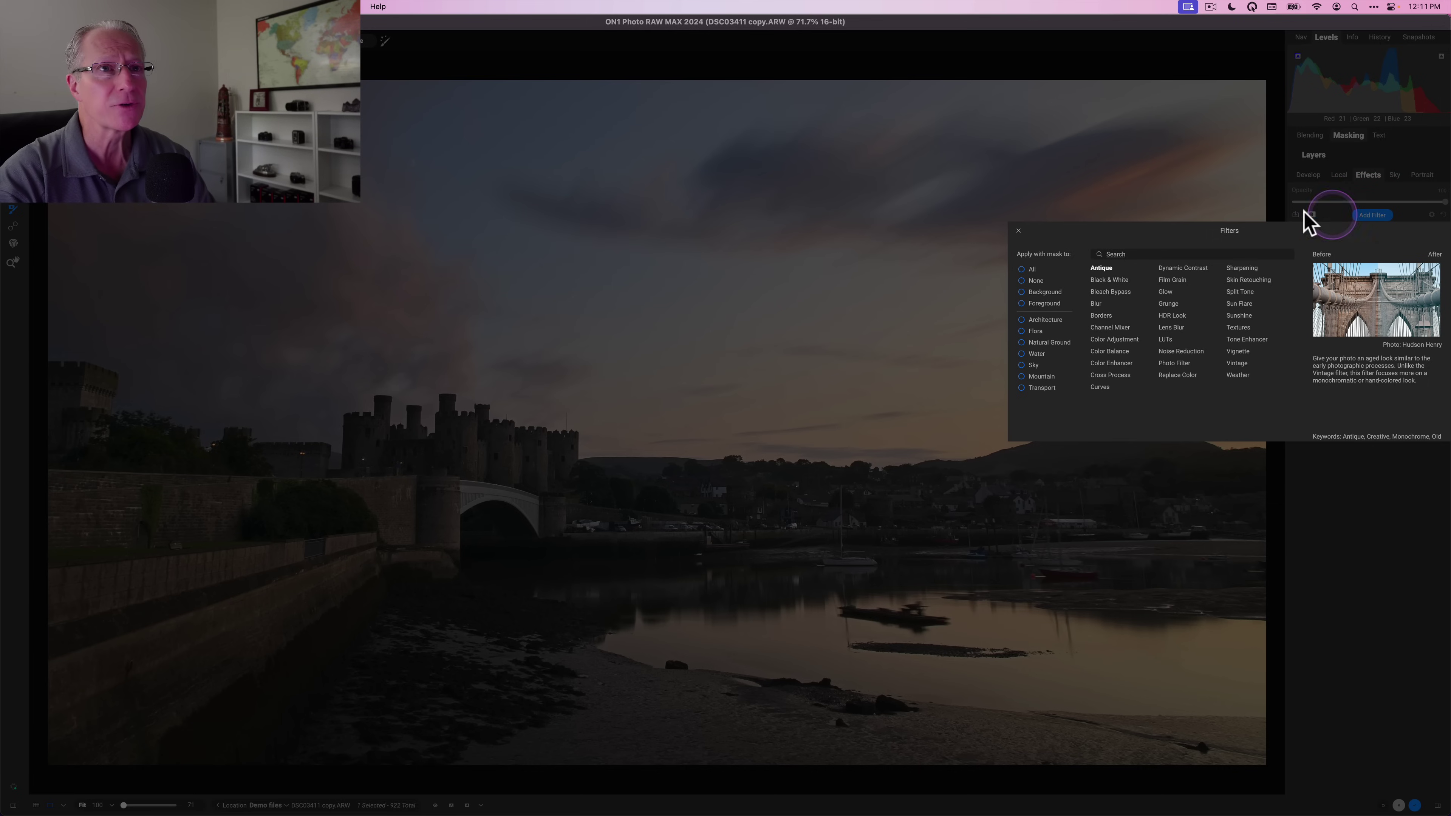
left_click(1198, 269)
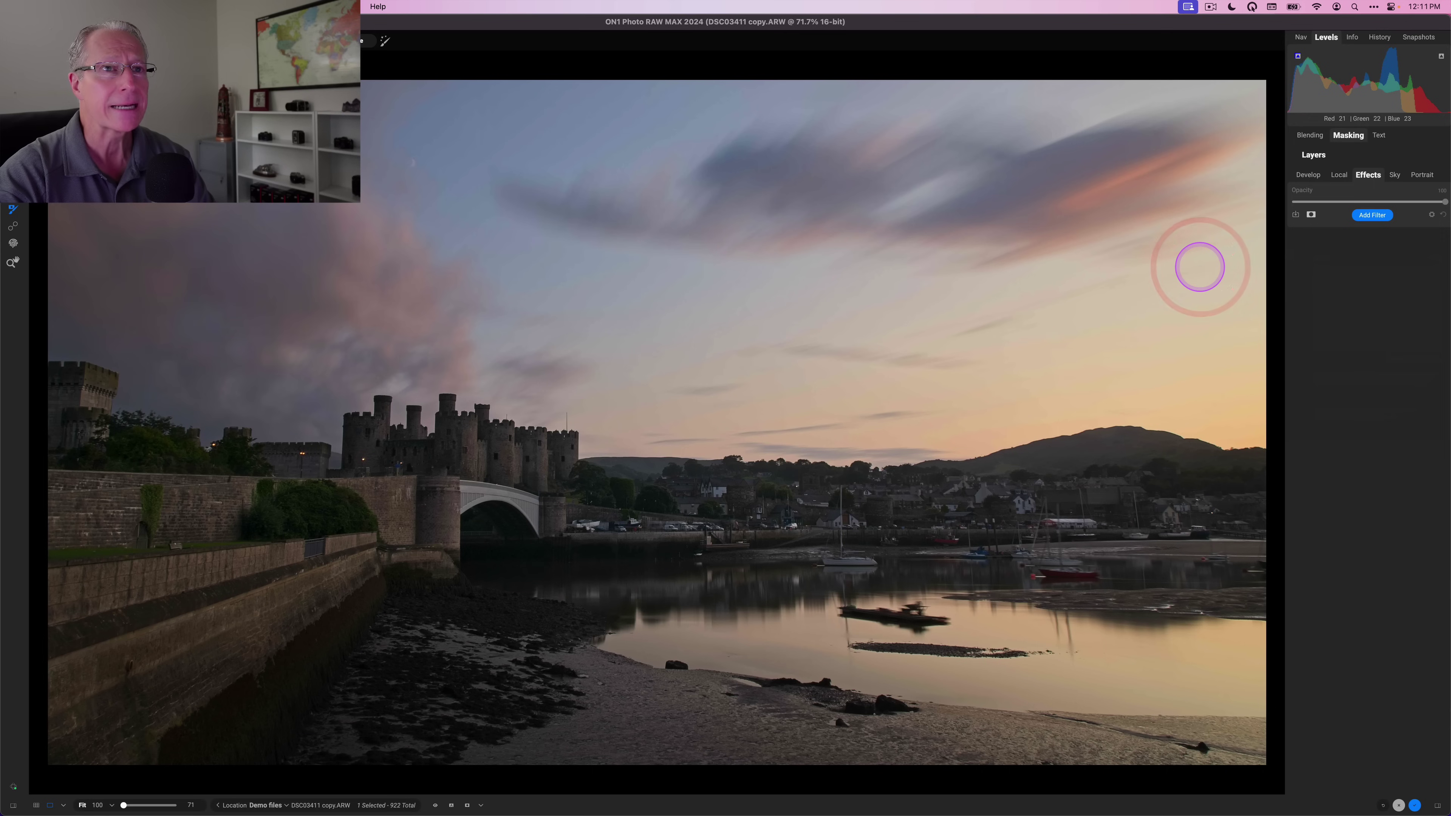
left_click(1371, 394)
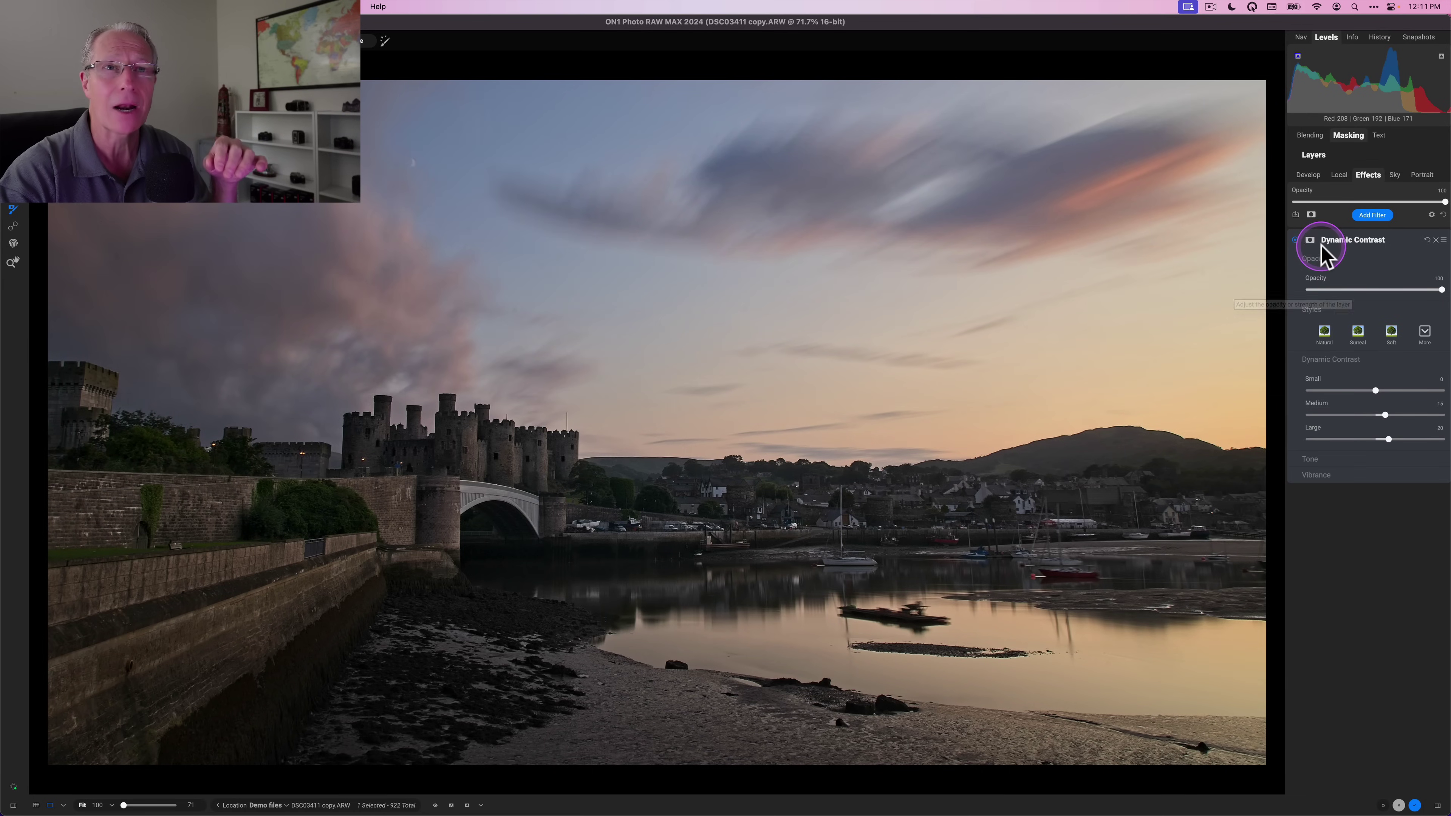
- Create a luminosity mask for Dynamic Contrast and display it over the photo
left_click(1310, 240)
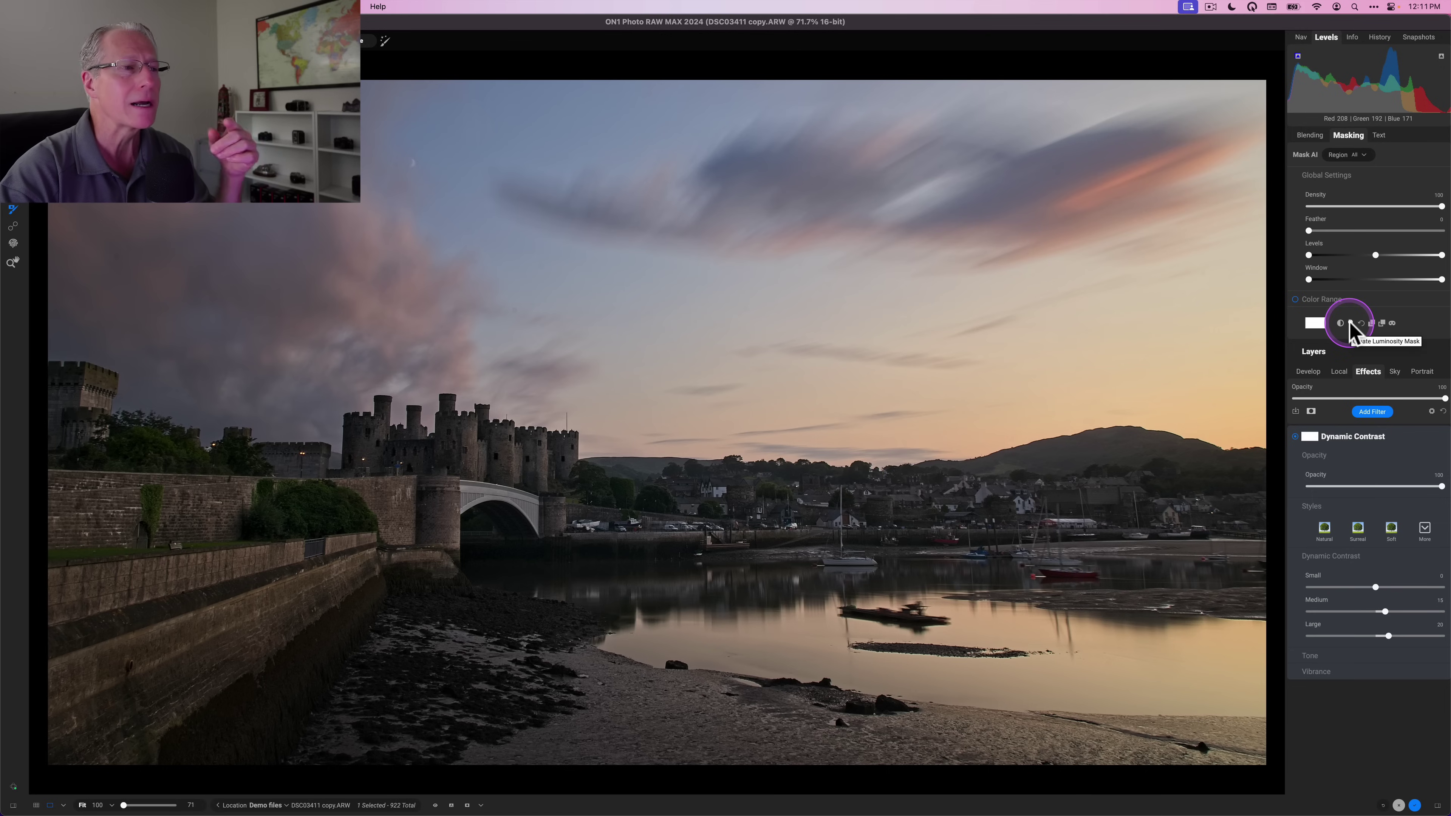
left_click(1350, 324)
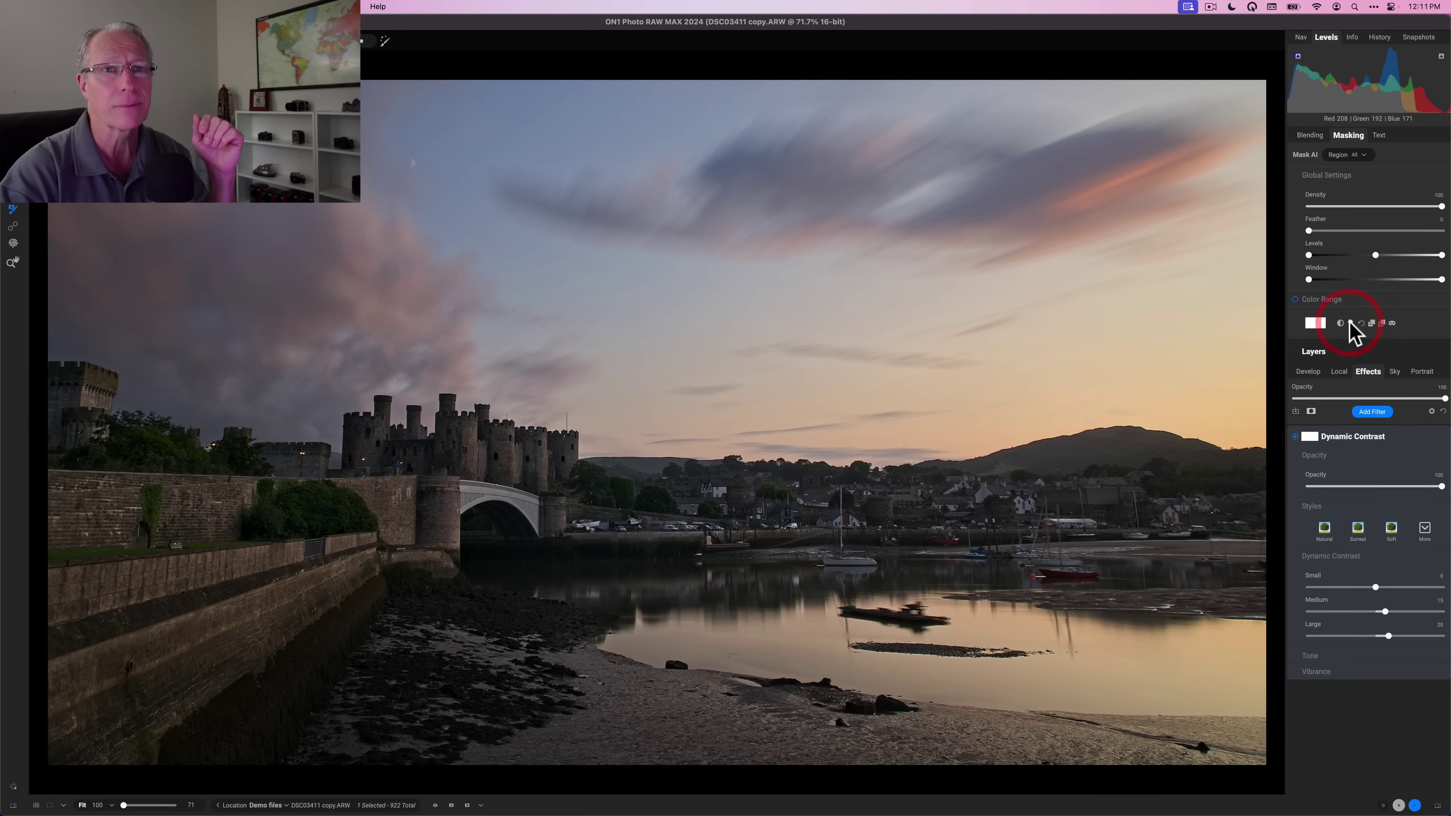
left_click(1391, 324)
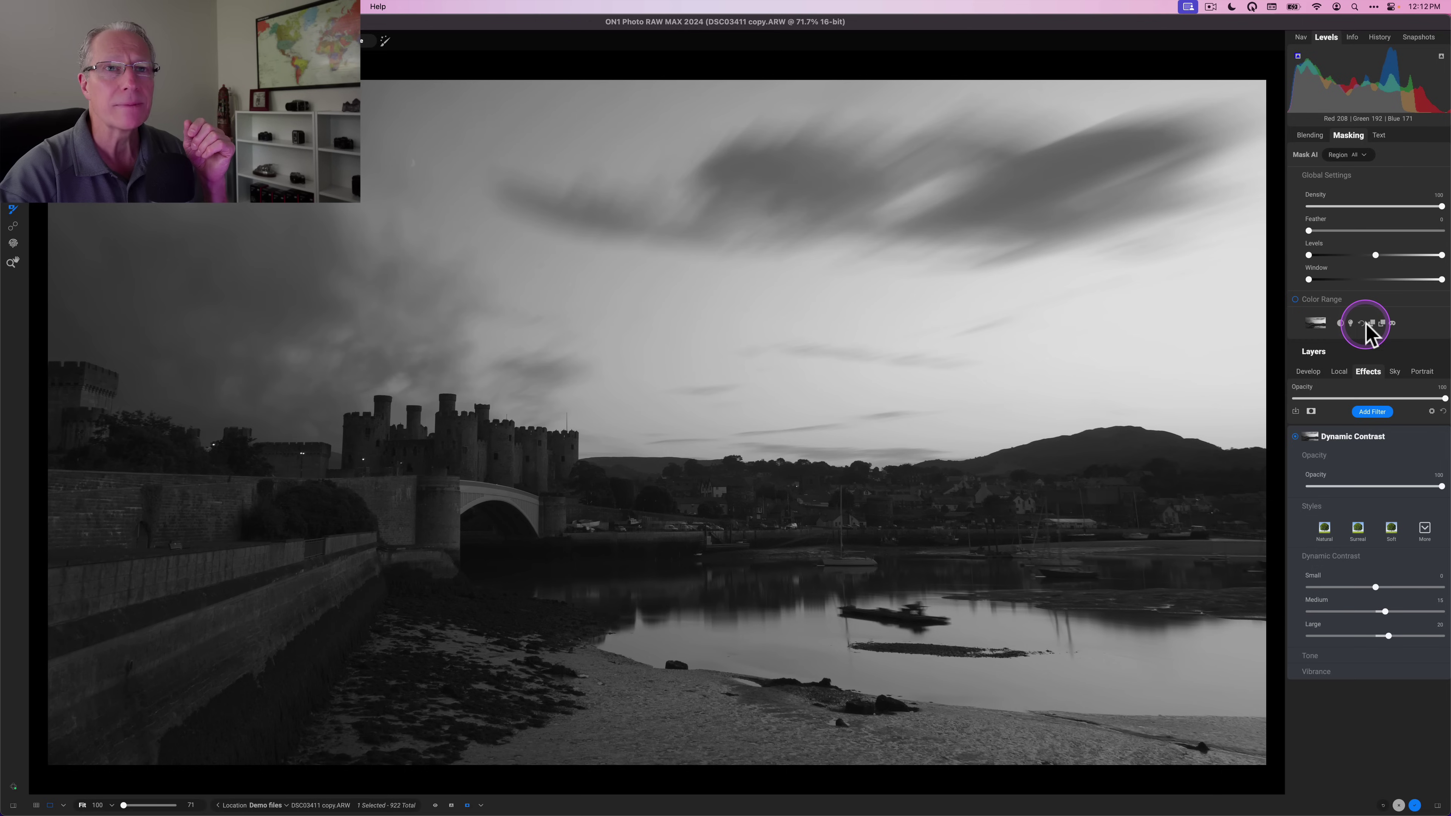
- Invert the luminosity mask, pull its Levels midtone and white handles left, then hide the mask view
left_click(1339, 324)
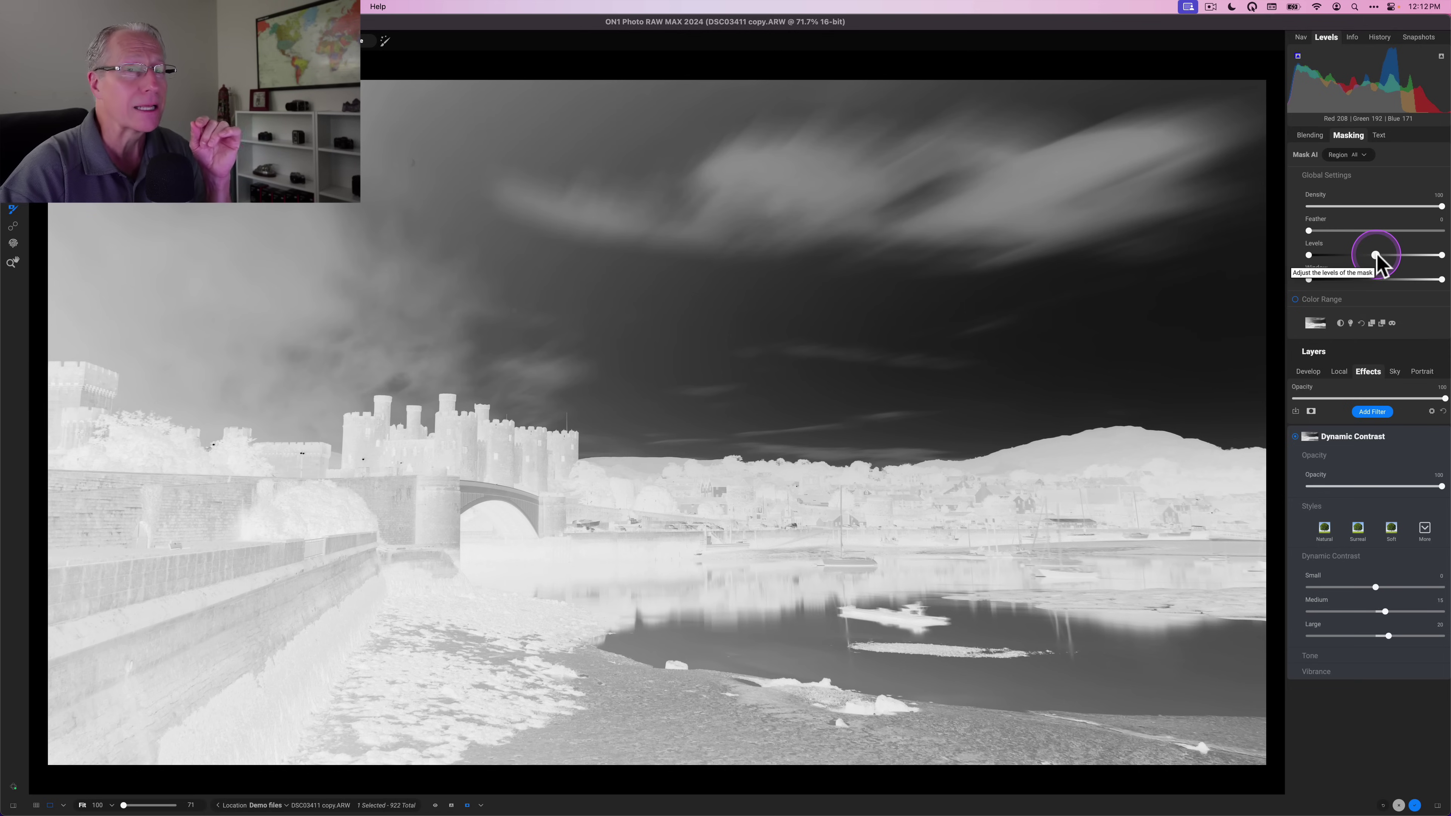
left_click_drag(1376, 255, 1345, 255)
left_click_drag(1441, 256, 1388, 256)
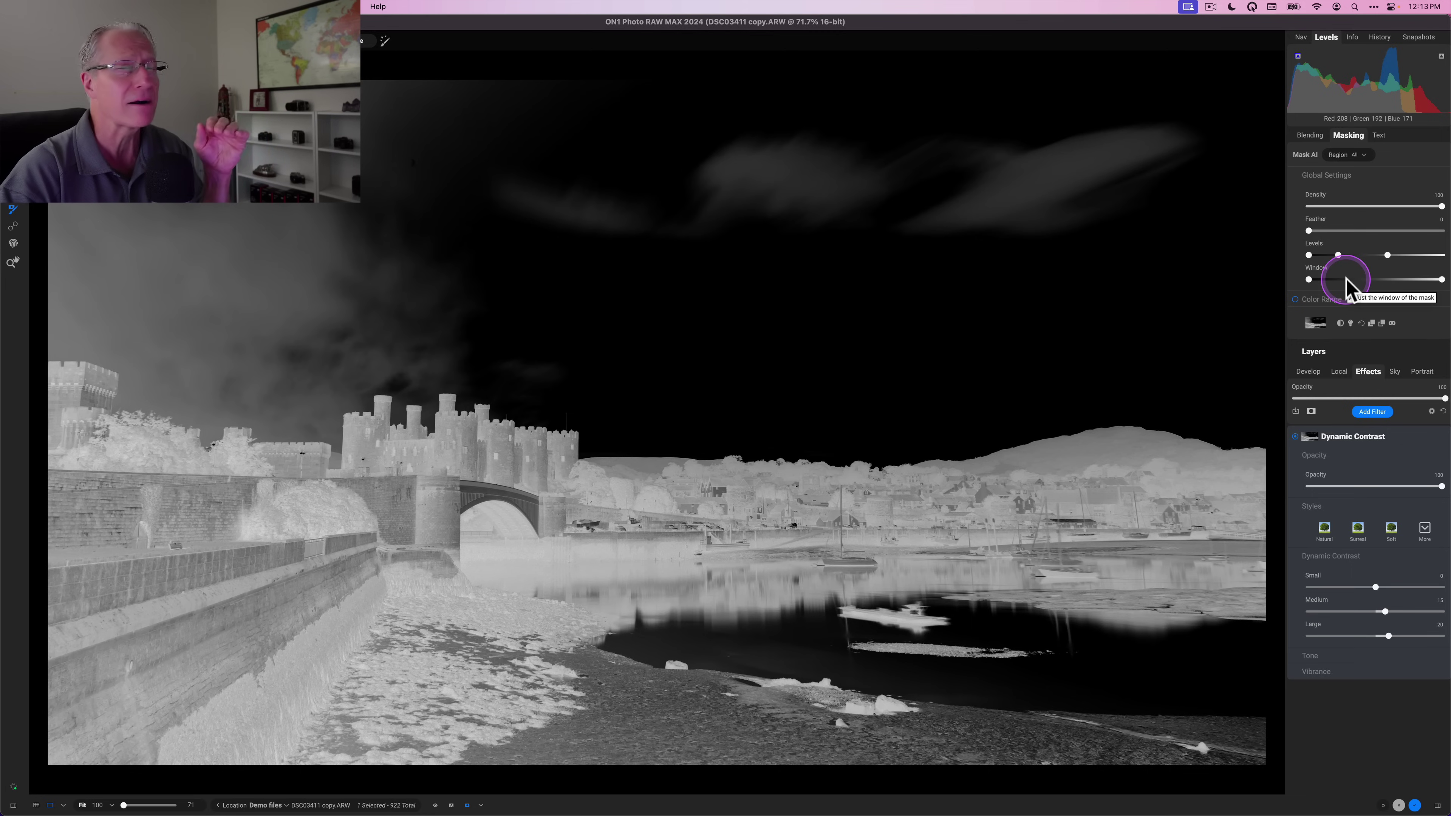
left_click(1392, 324)
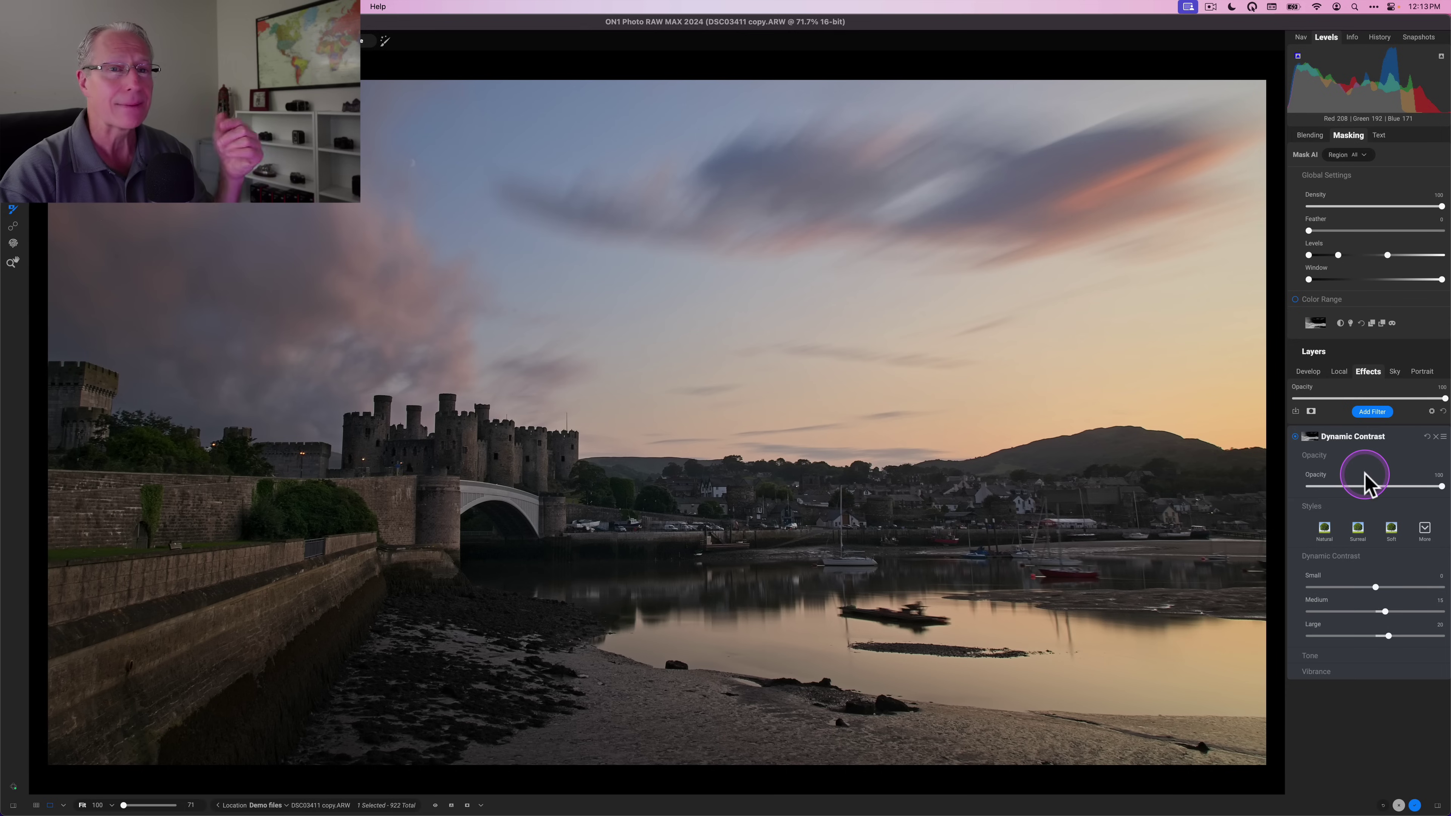
- After a quick on/off check, set Dynamic Contrast Medium 25, Shadows 9, Blacks 6, Vibrance 13
left_click(1294, 437)
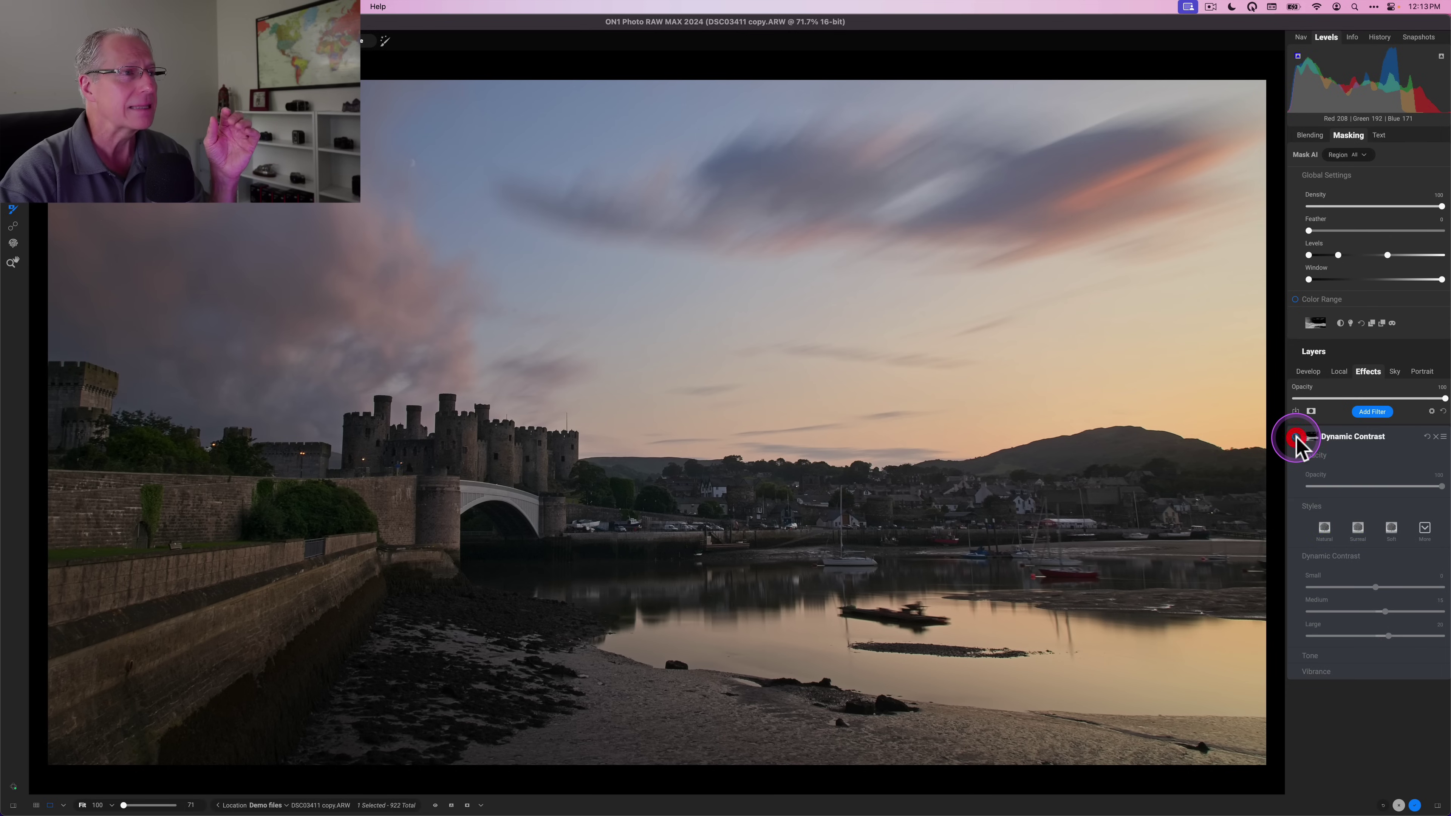
left_click(1294, 437)
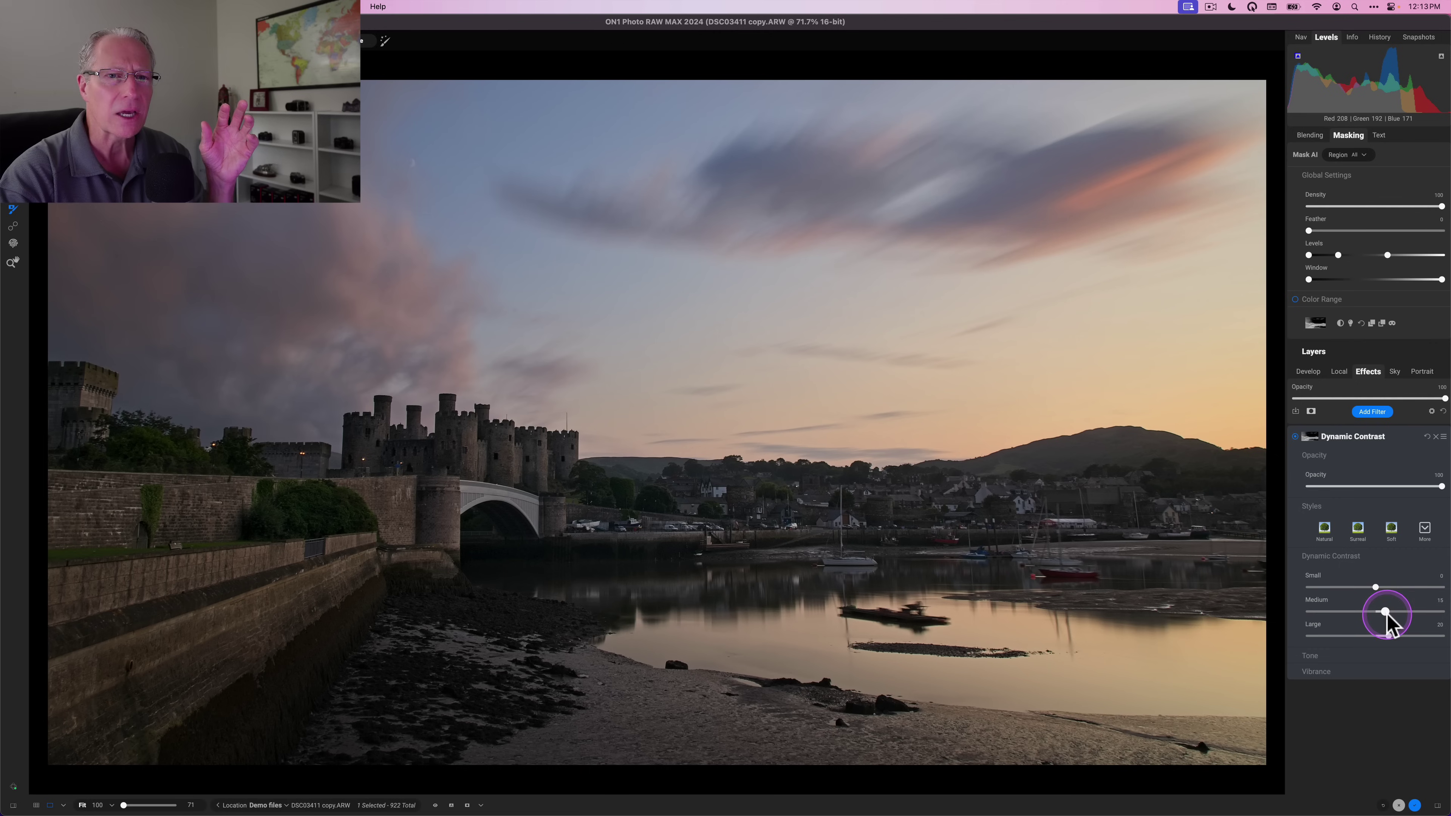
left_click_drag(1386, 613, 1394, 638)
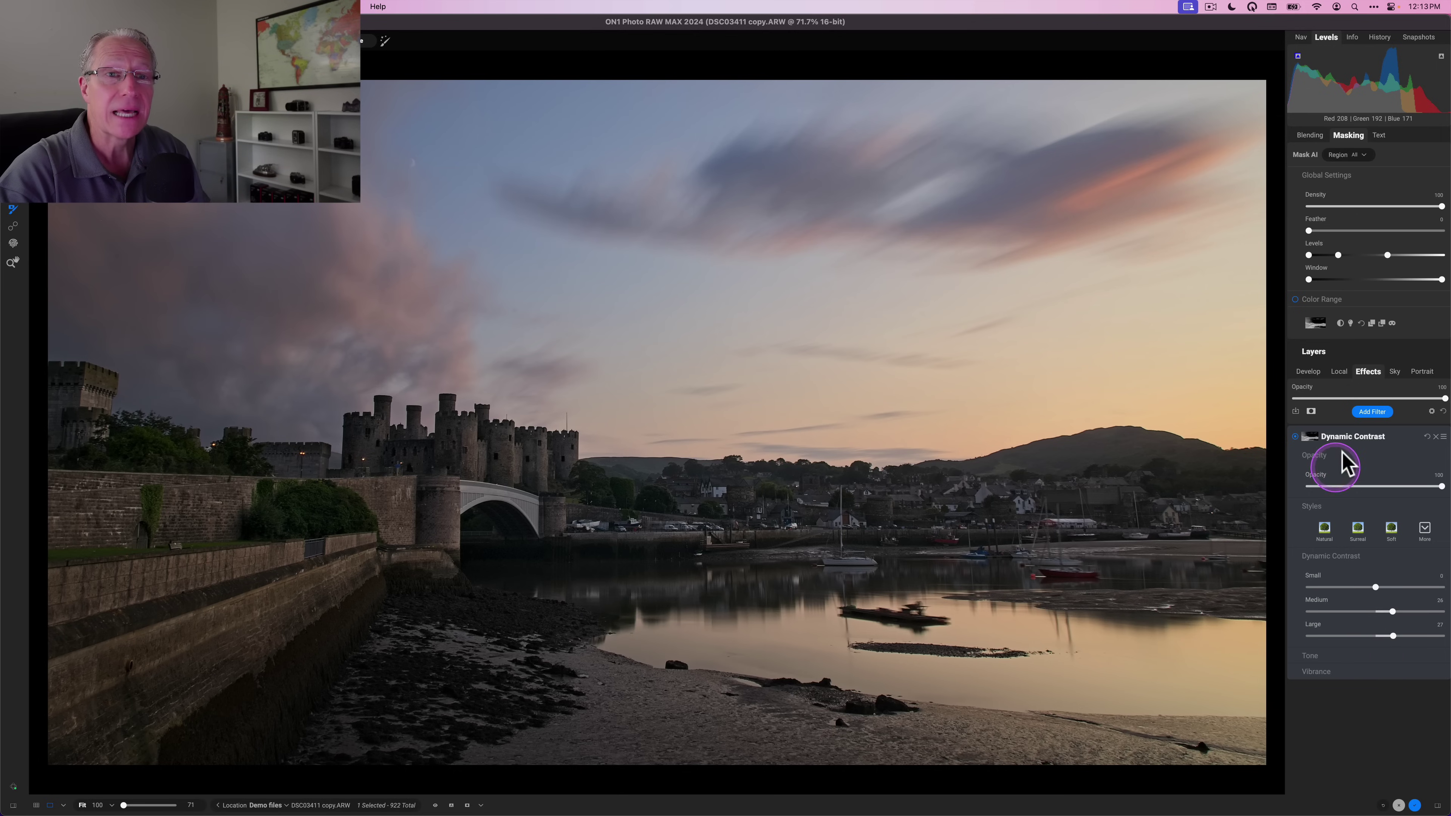
left_click(1309, 653)
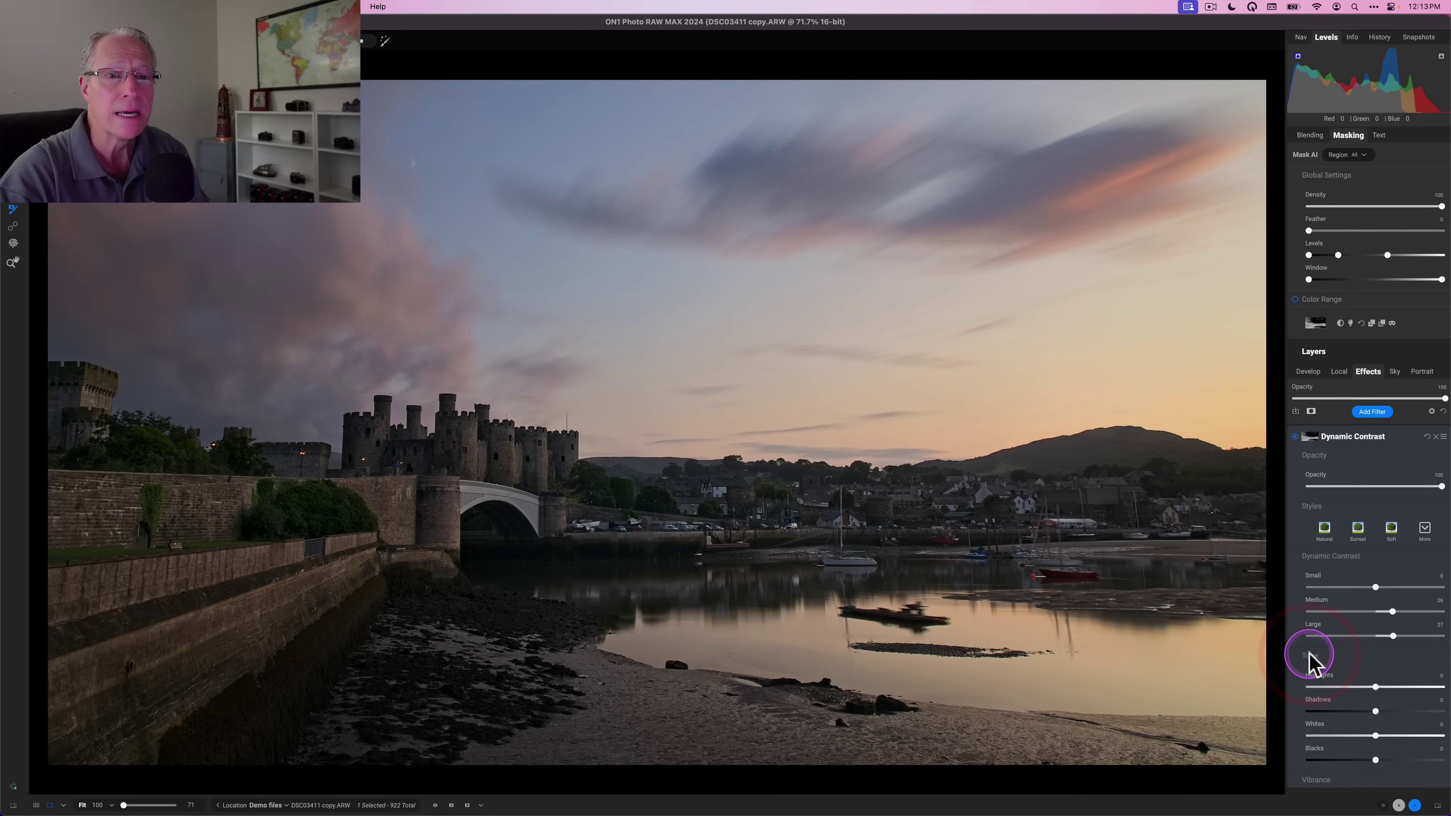
left_click(1375, 711)
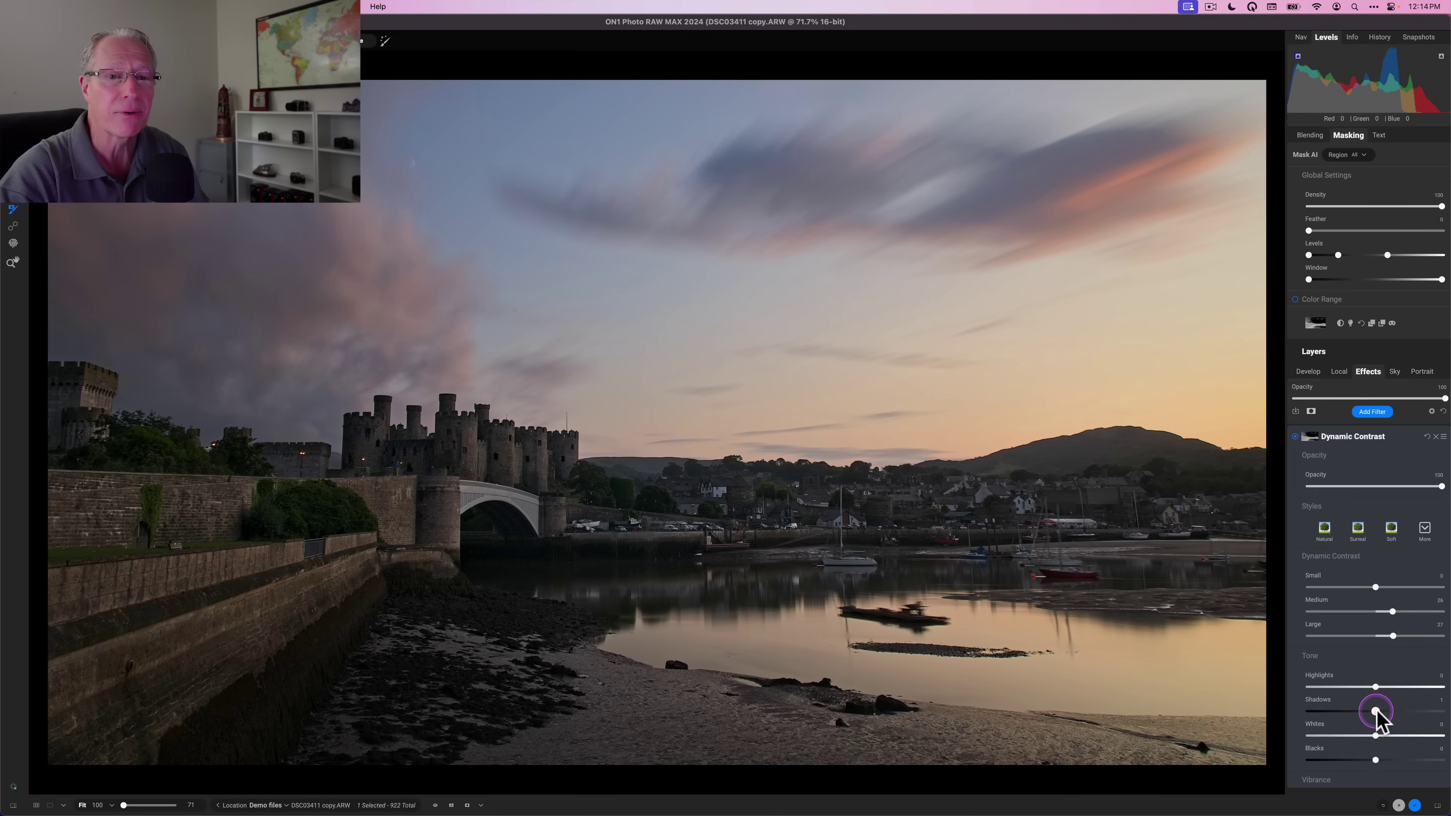
left_click_drag(1376, 711, 1384, 742)
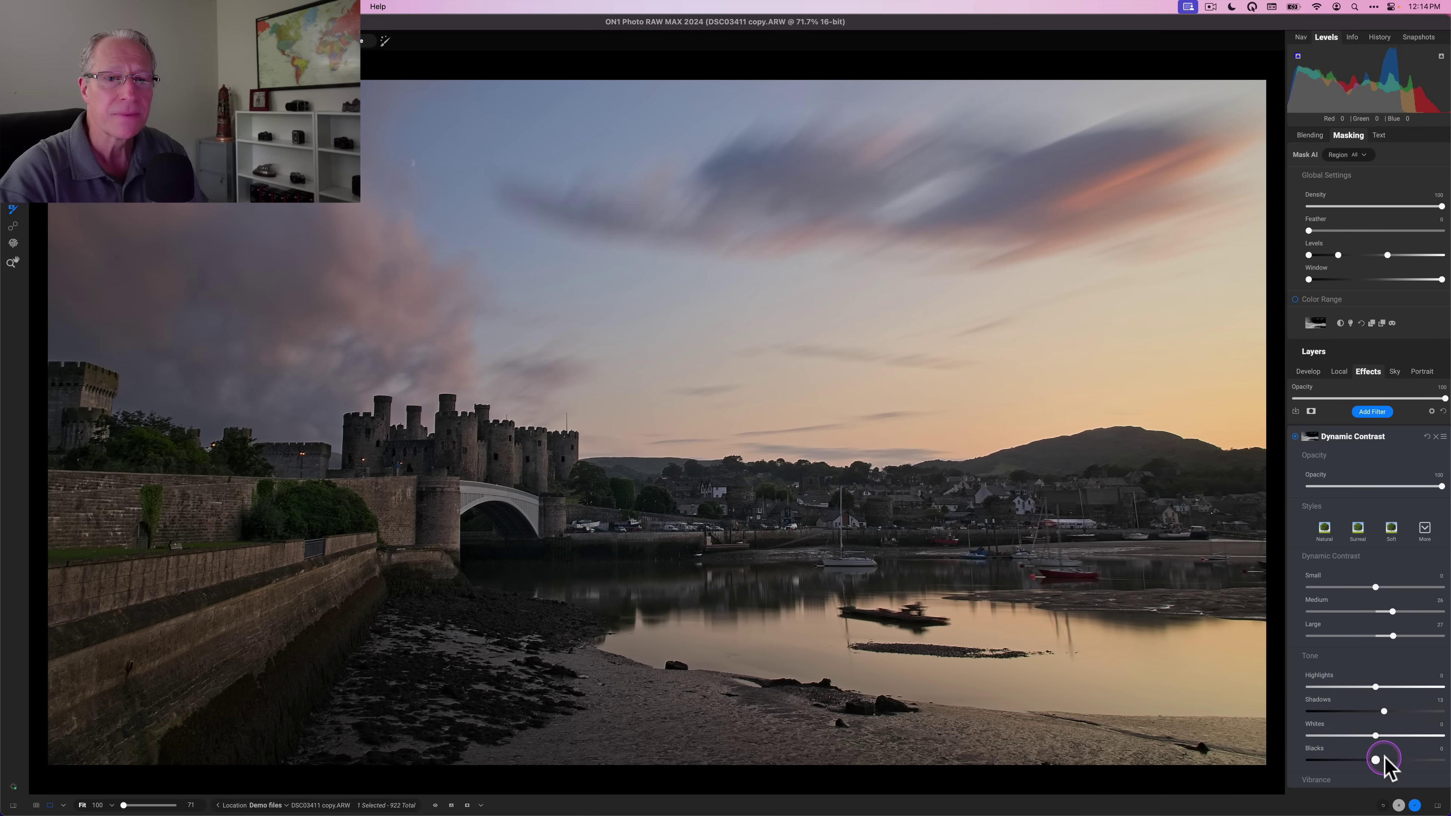
left_click(1383, 761)
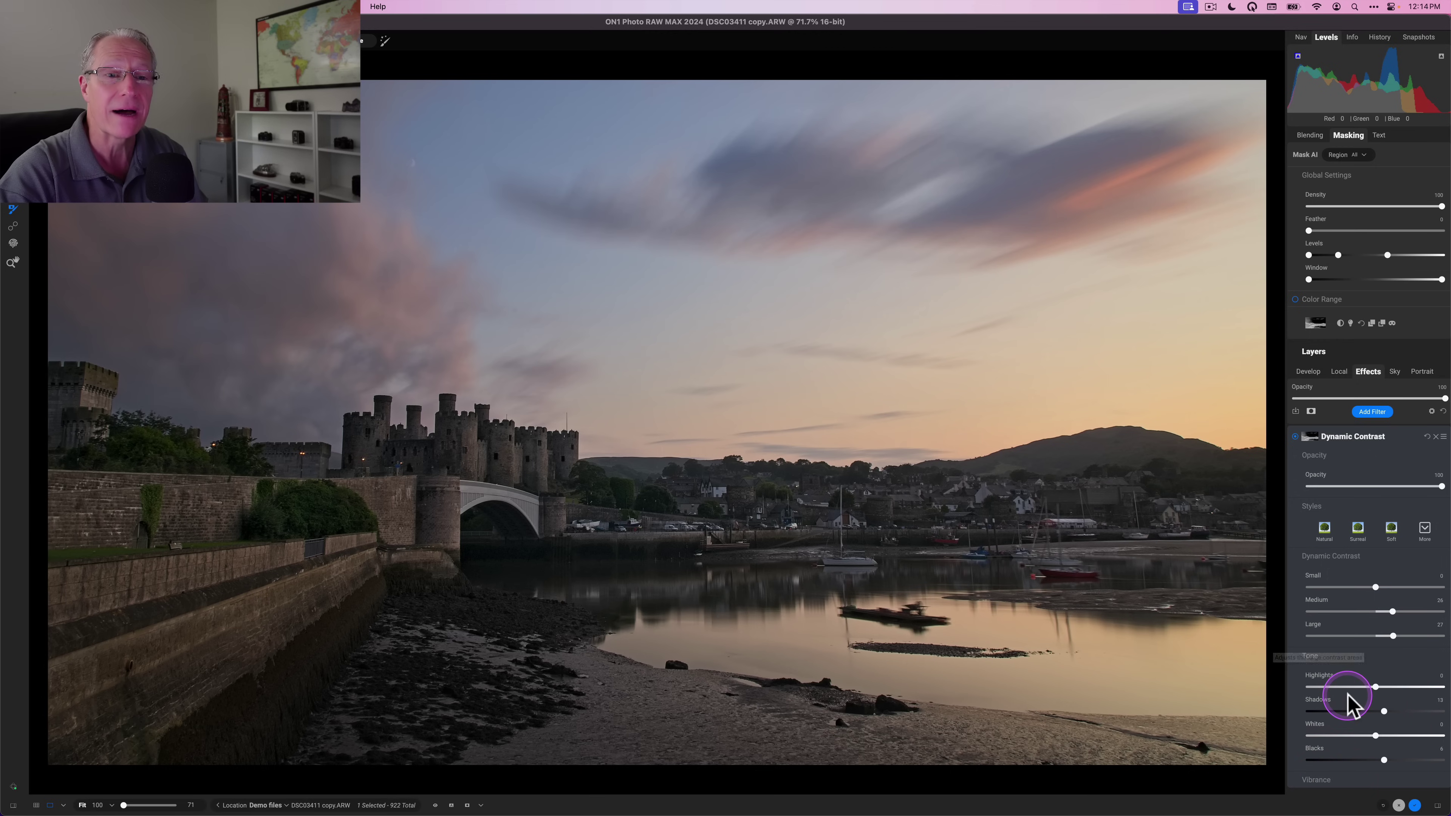
scroll(1348, 704, "down", 2)
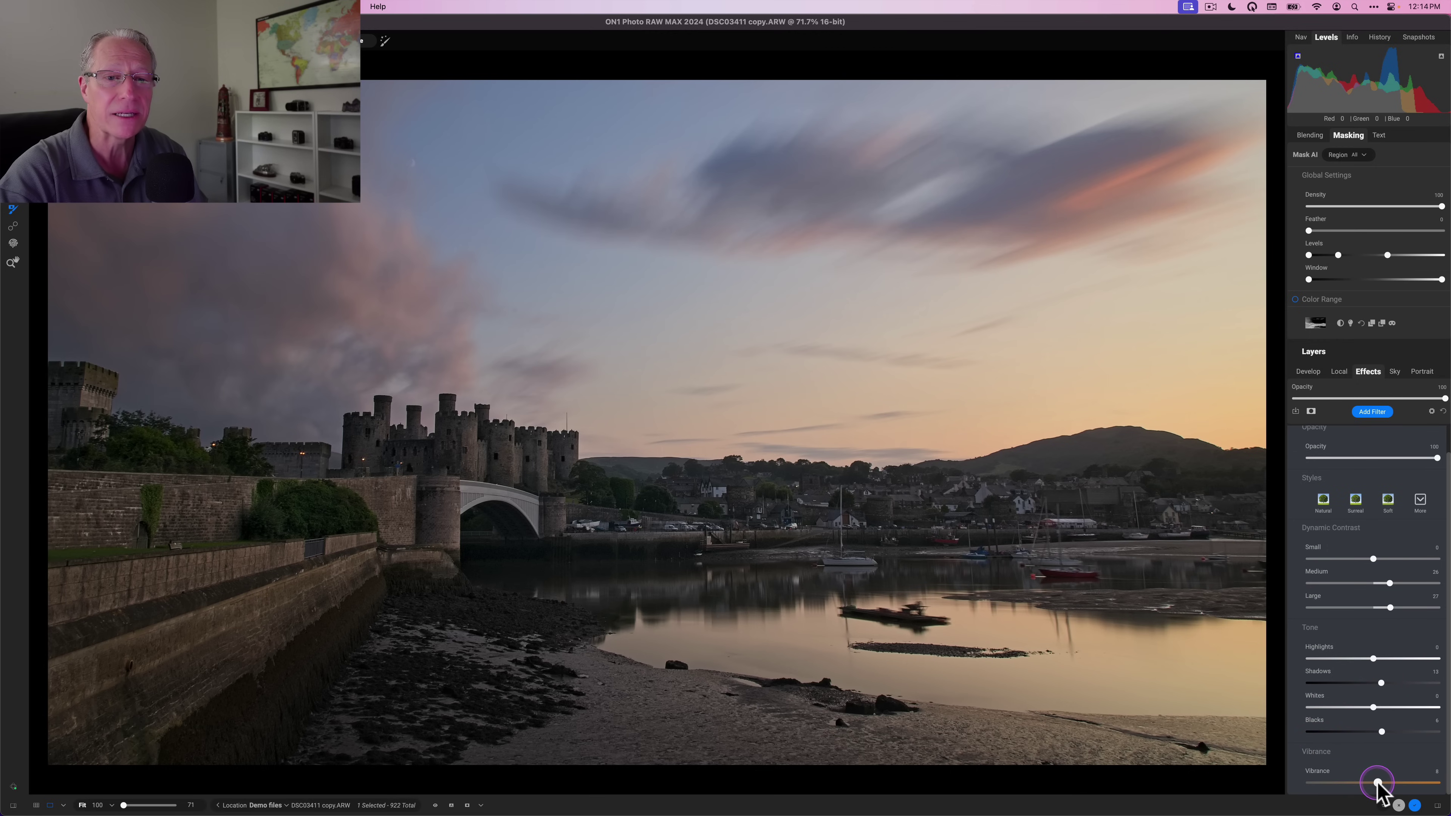
left_click_drag(1377, 783, 1381, 783)
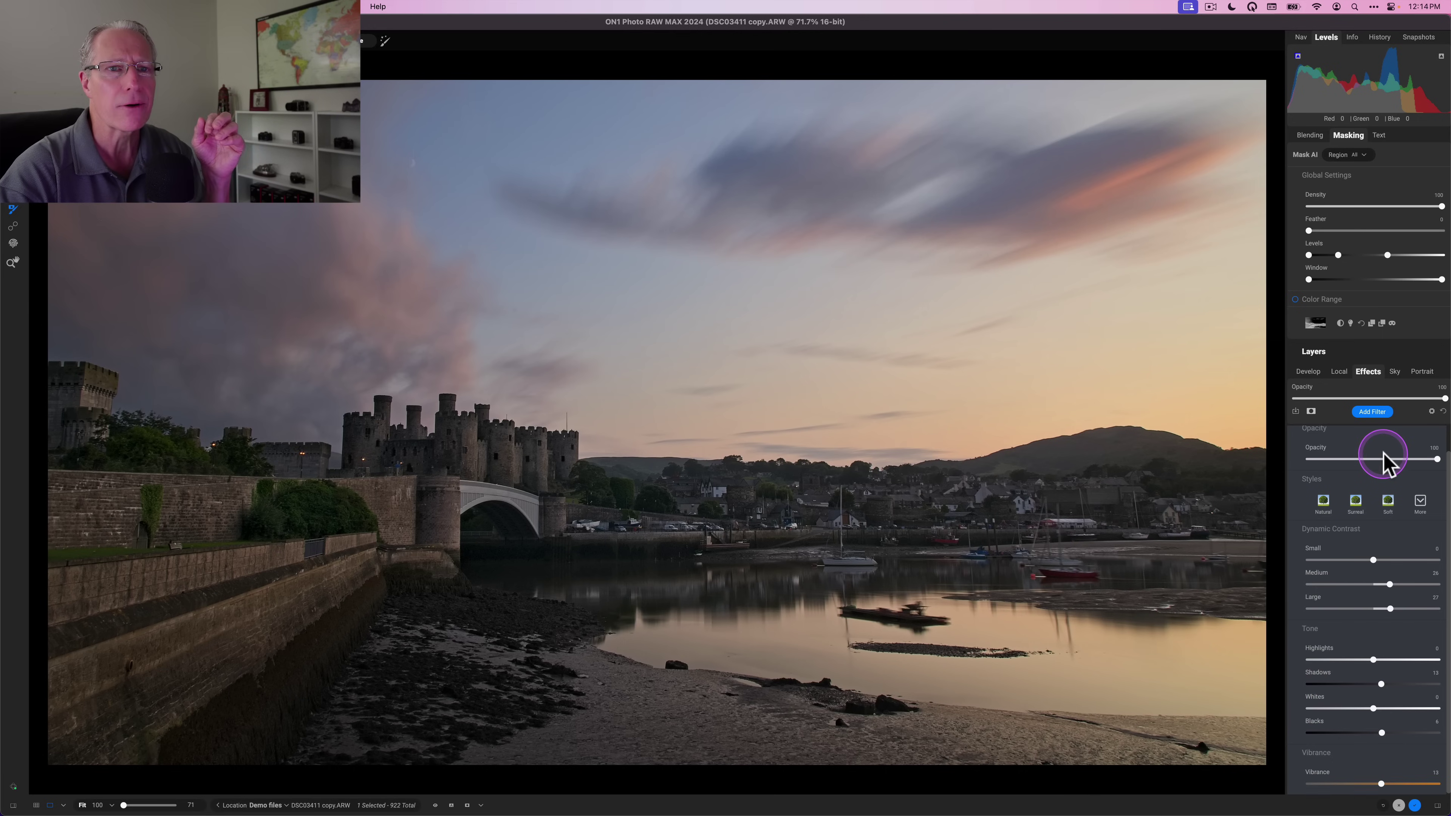
- Collapse the mask settings and toggle Dynamic Contrast off and on to compare
left_click(1349, 137)
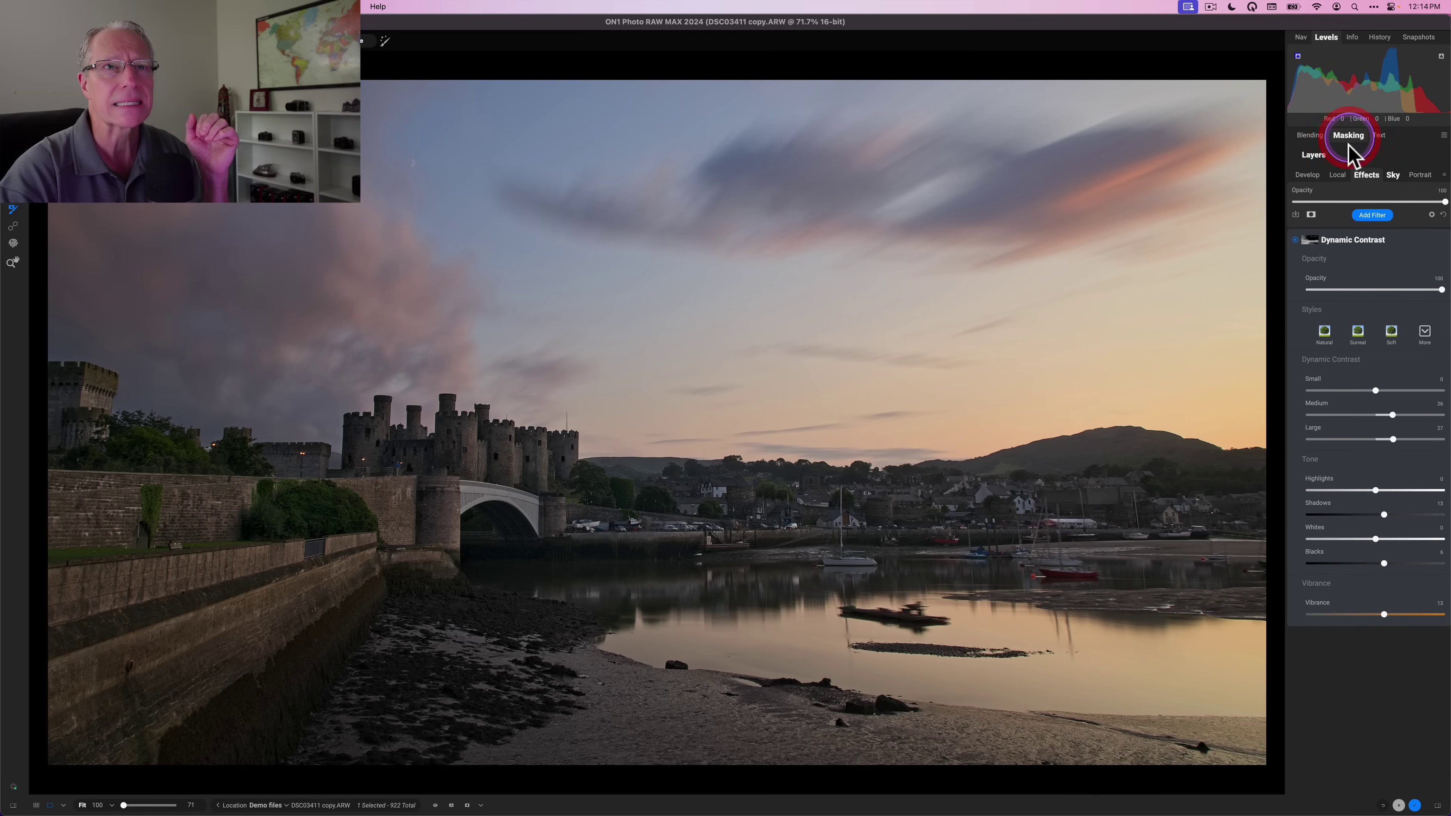
left_click(1295, 240)
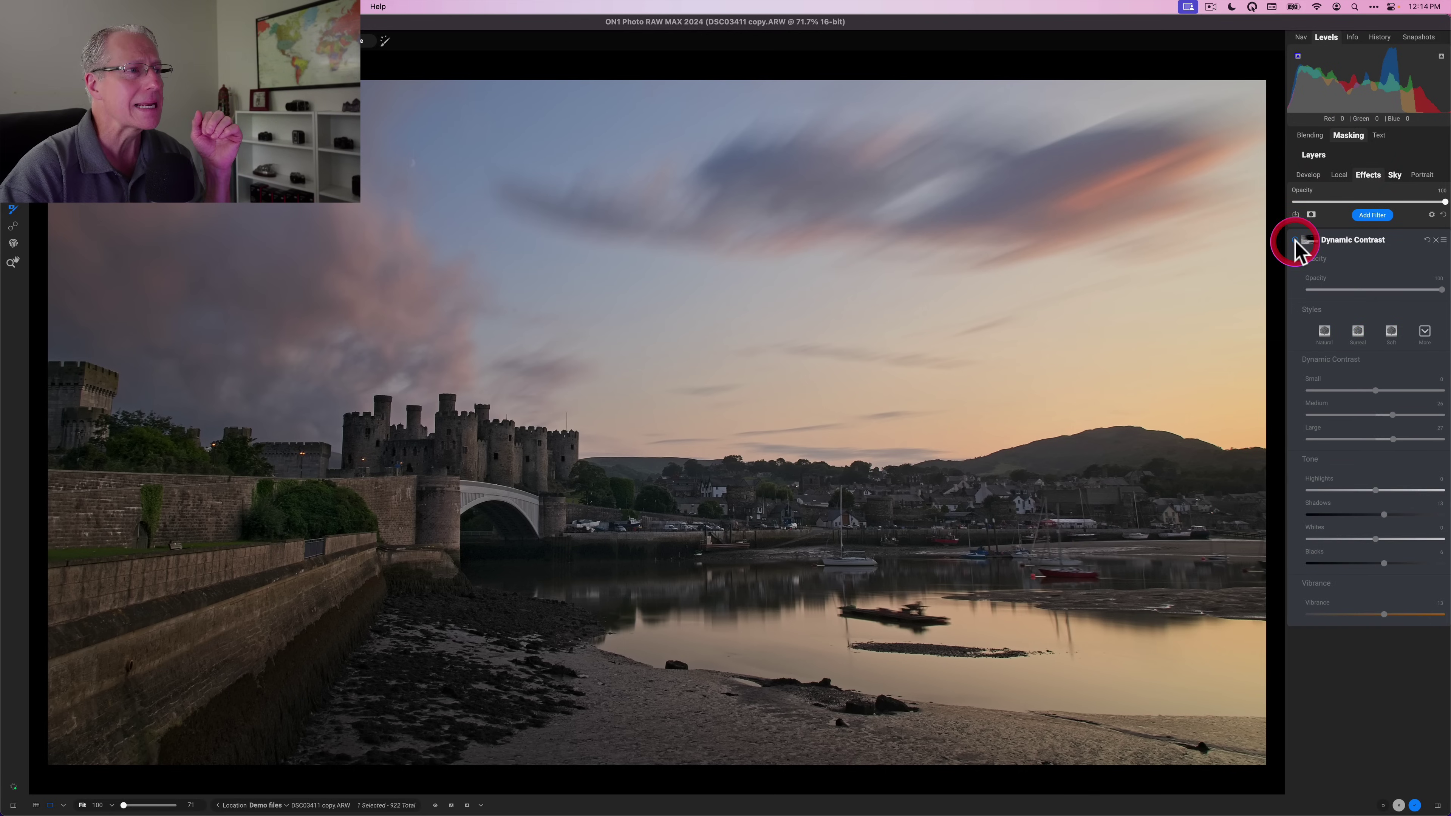
left_click(1294, 240)
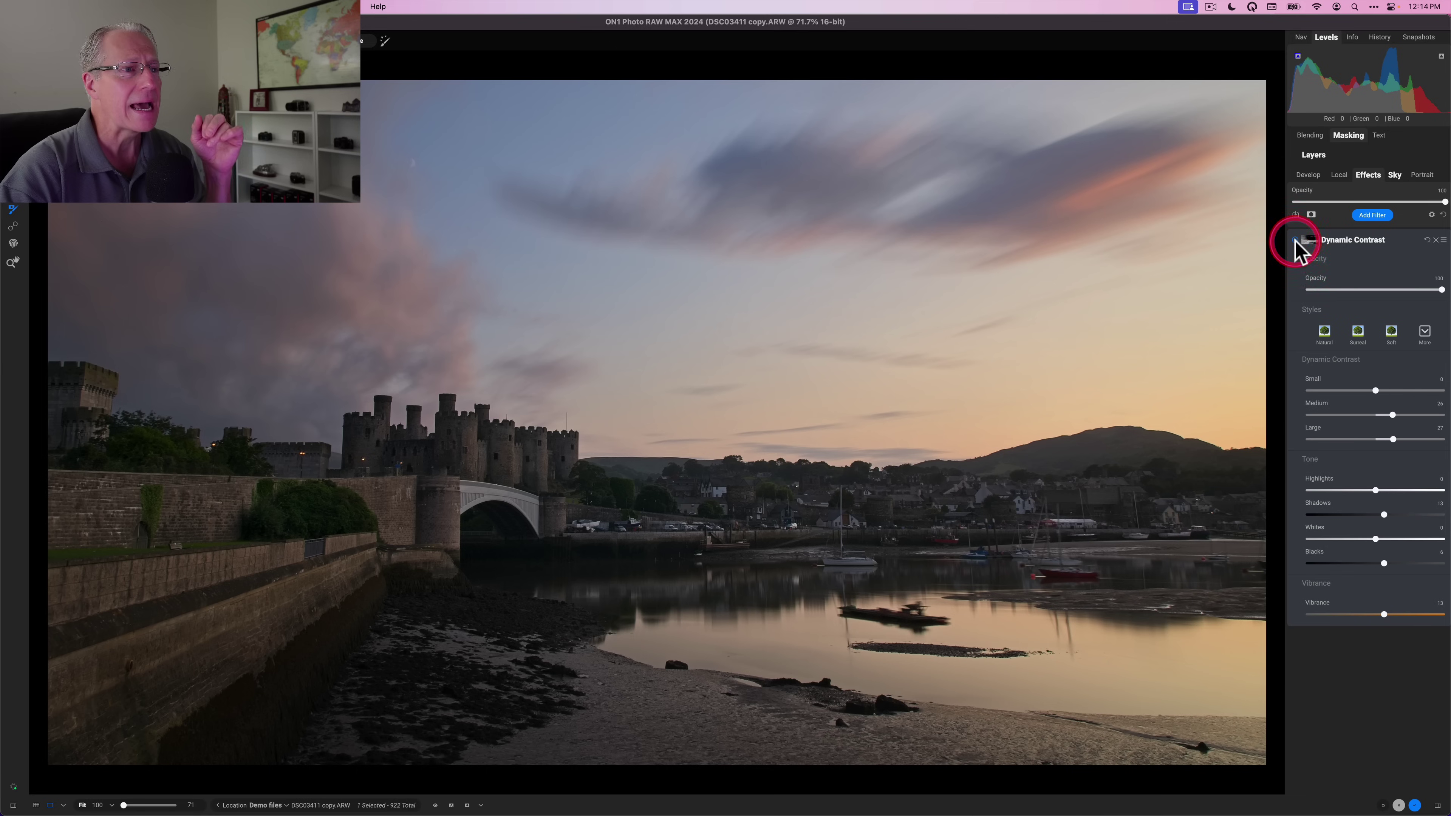
- Add a second Dynamic Contrast filter applied through a Sky mask
left_click(1373, 218)
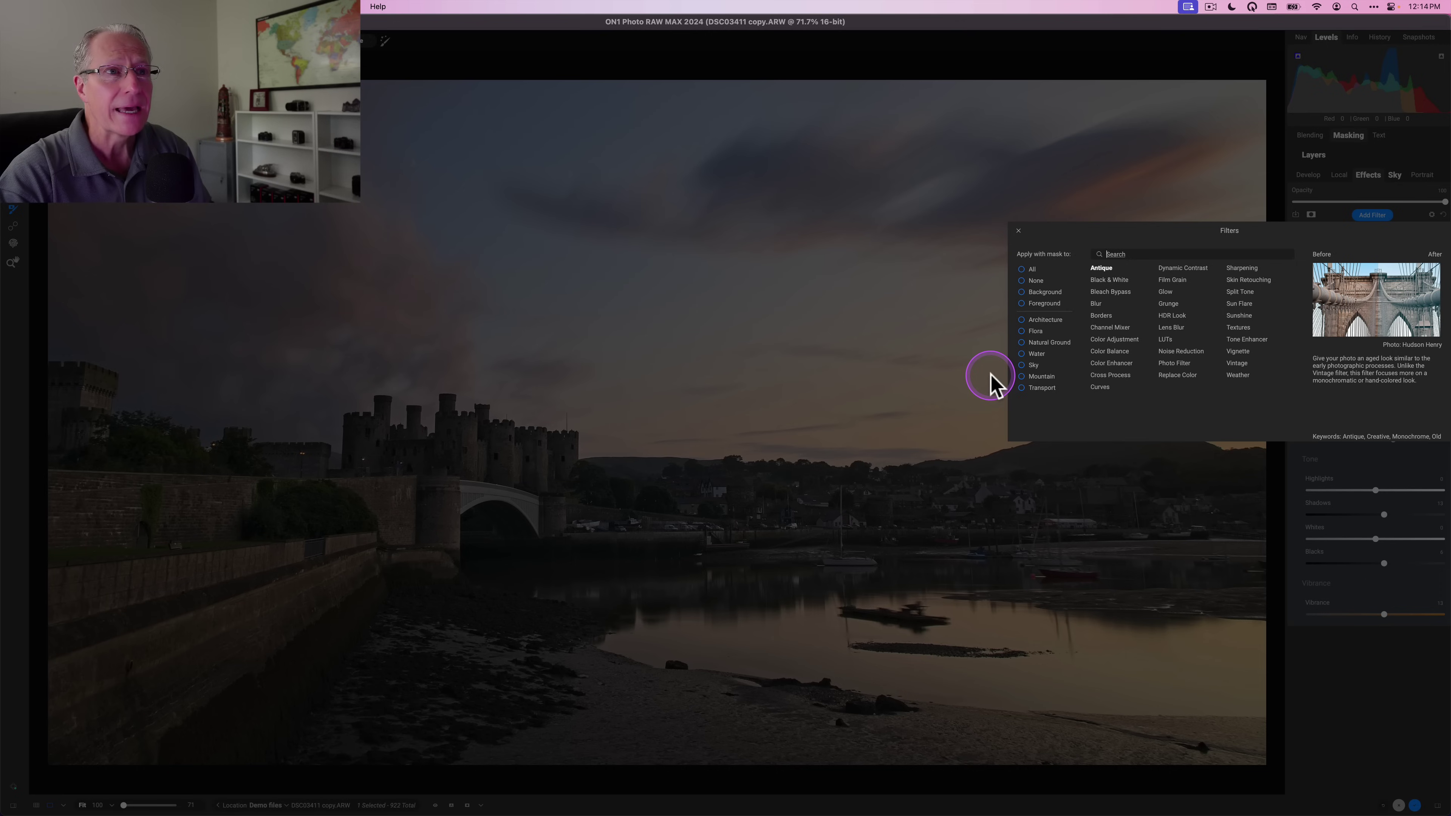
left_click(1021, 365)
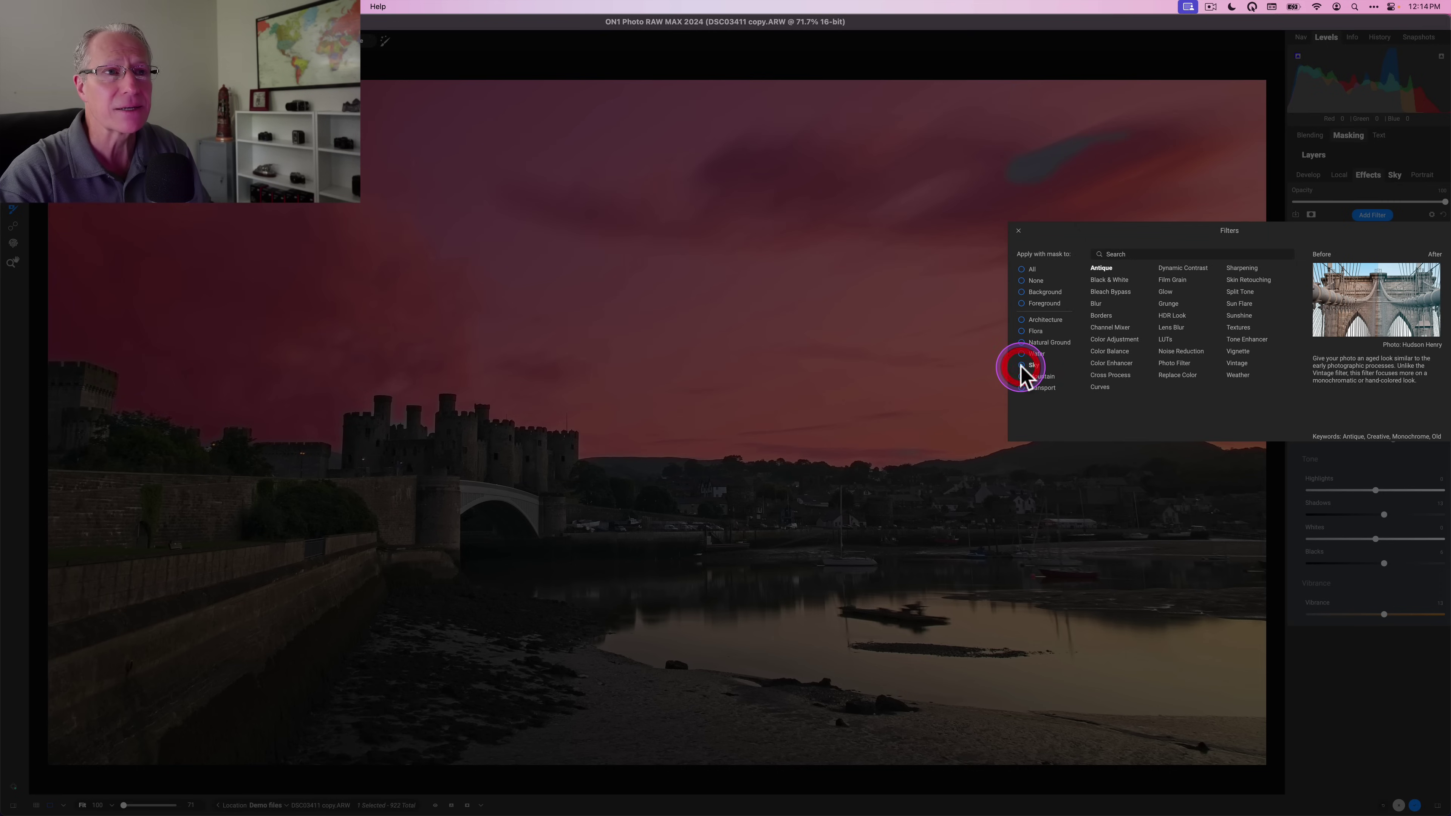
left_click(1177, 268)
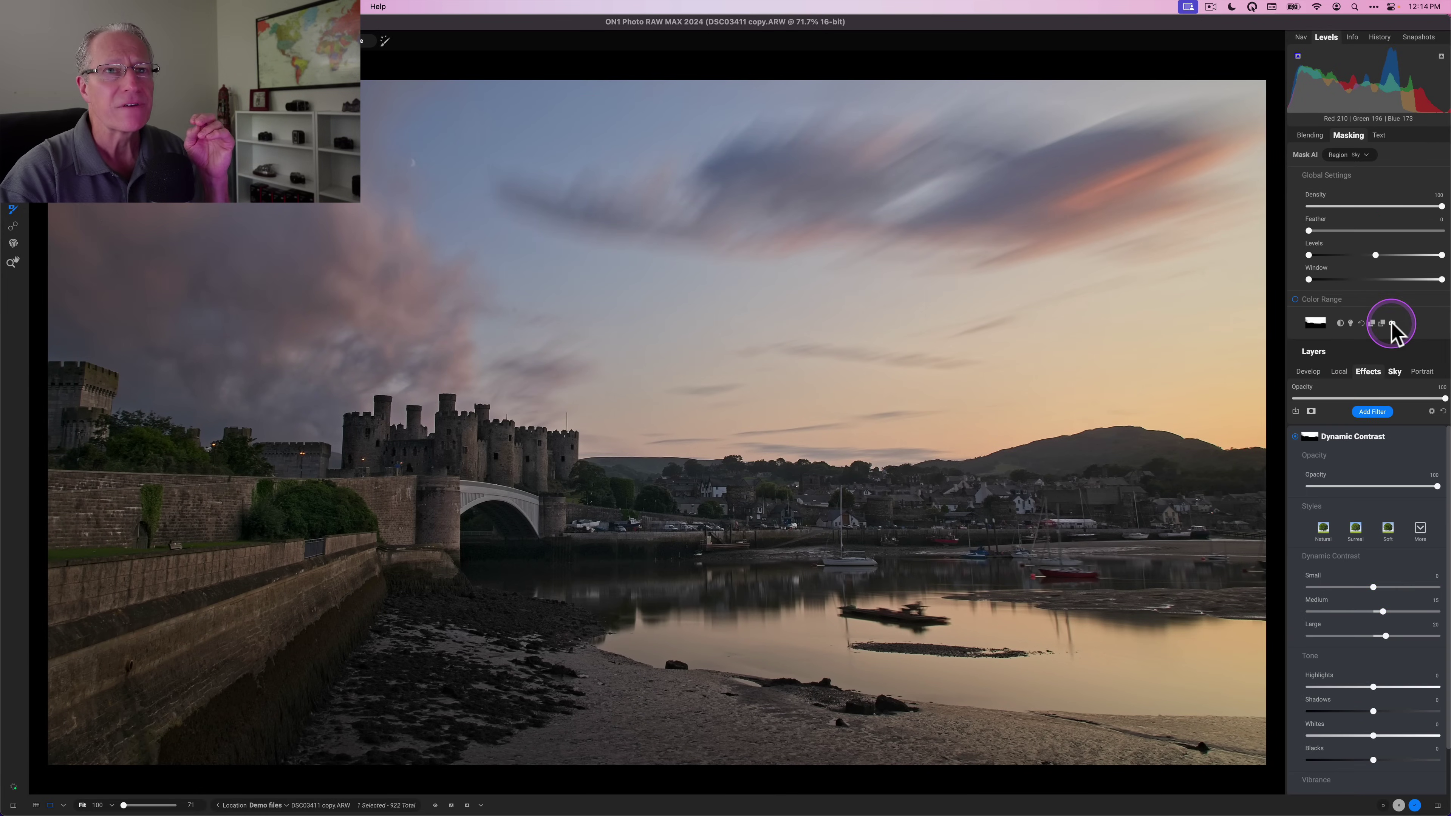
- View the sky mask and drag its Levels handles left until the sky is solid white
left_click(1391, 323)
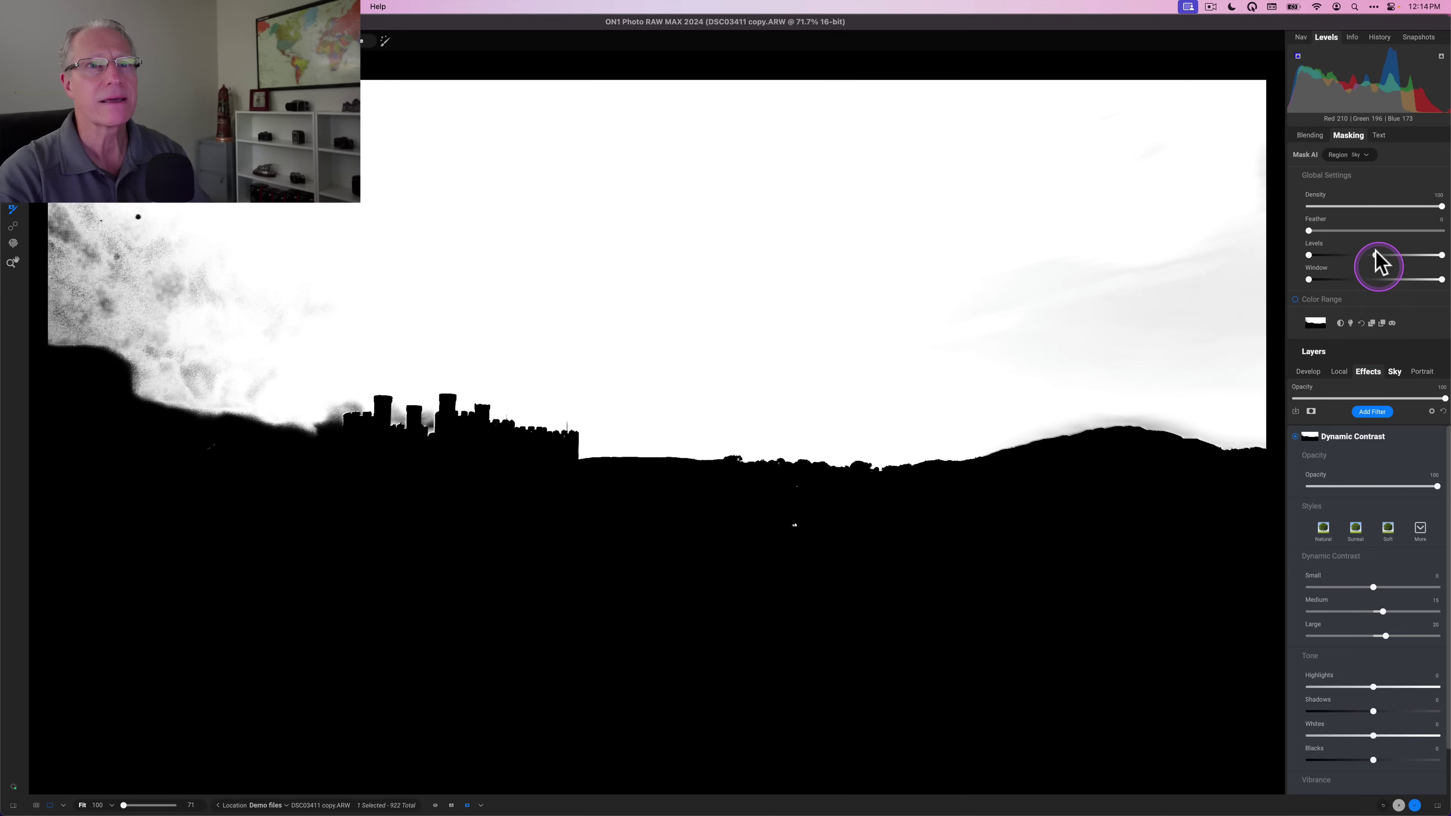
mouse_move(1375, 257)
left_mouse_down()
mouse_move(1333, 262)
mouse_move(1393, 259)
mouse_move(1372, 262)
left_mouse_up()
left_click_drag(1368, 260, 1351, 261)
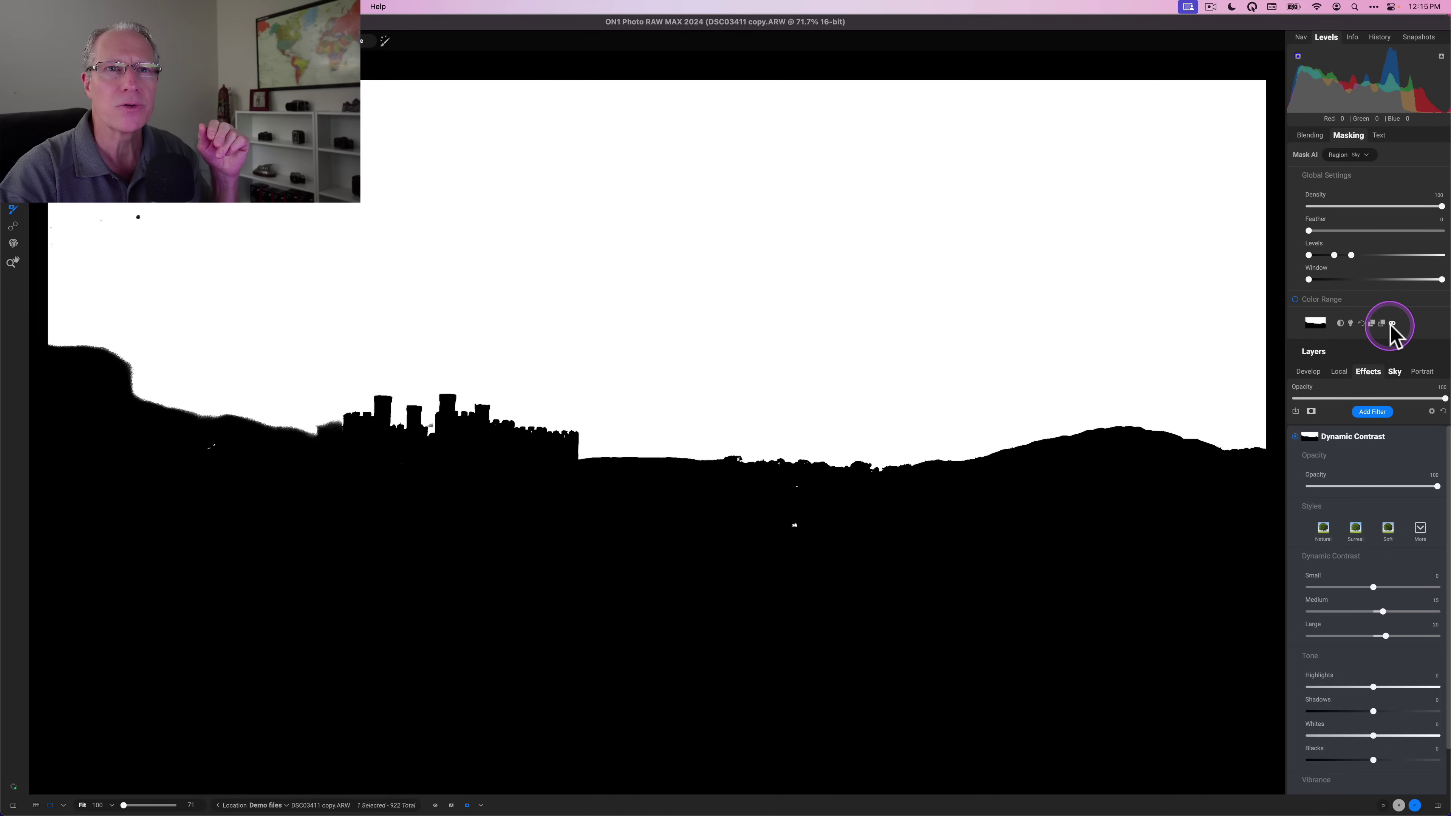
left_click(1349, 137)
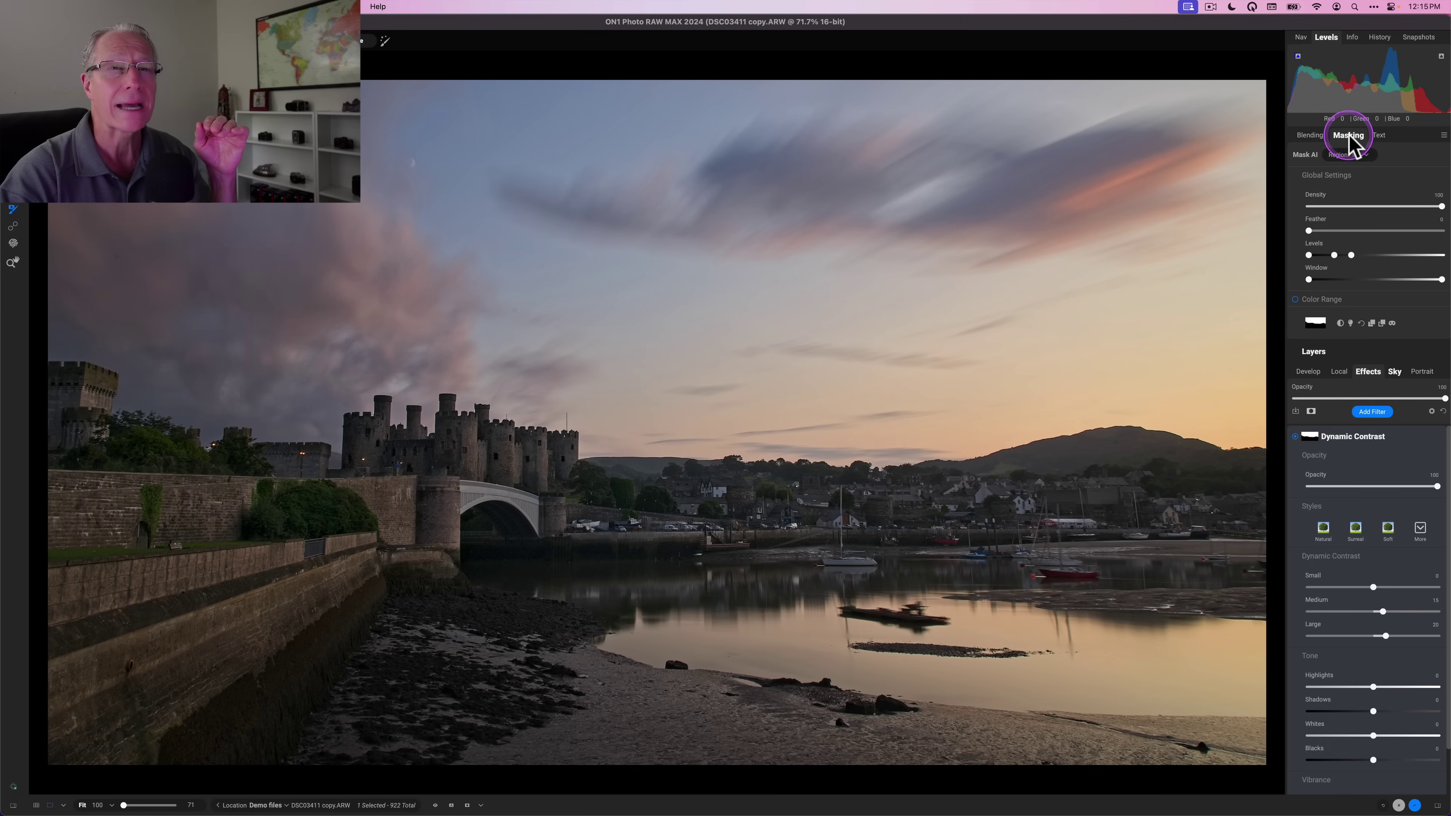
- Lower the sky filter's Small, Medium and Large contrast to about -26
left_click(1349, 137)
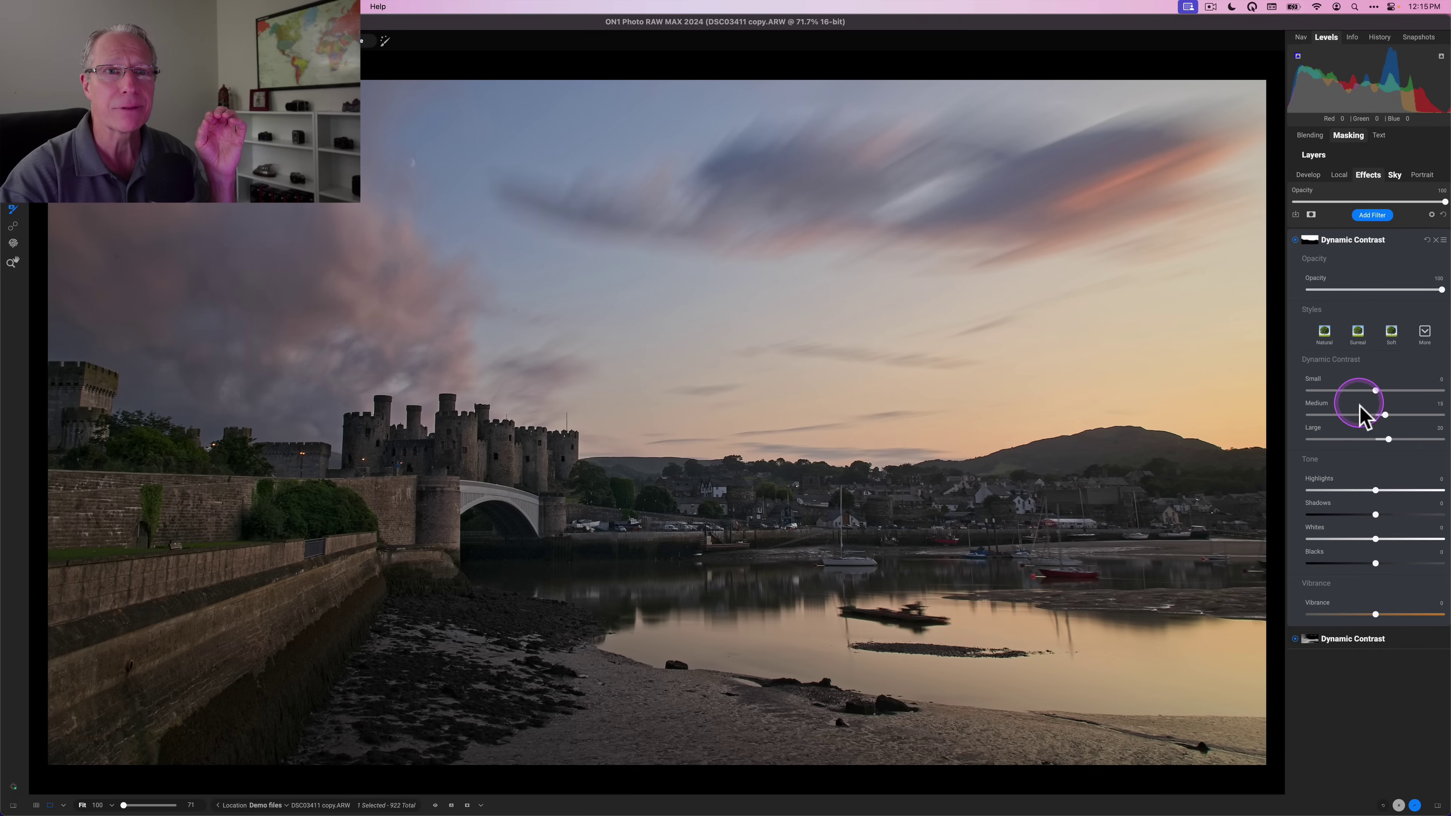
left_click_drag(1360, 393, 1359, 419)
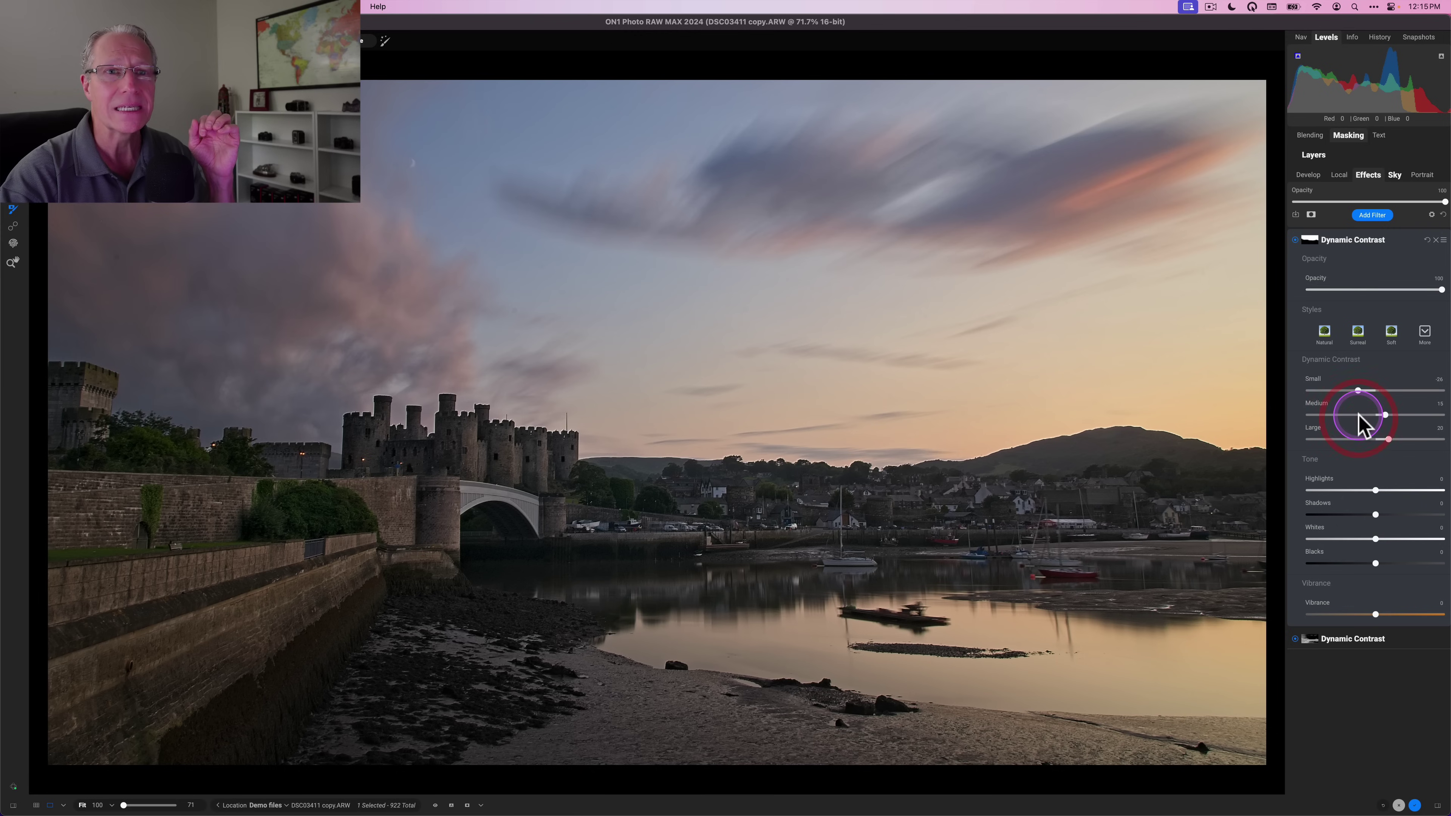
left_click(1358, 439)
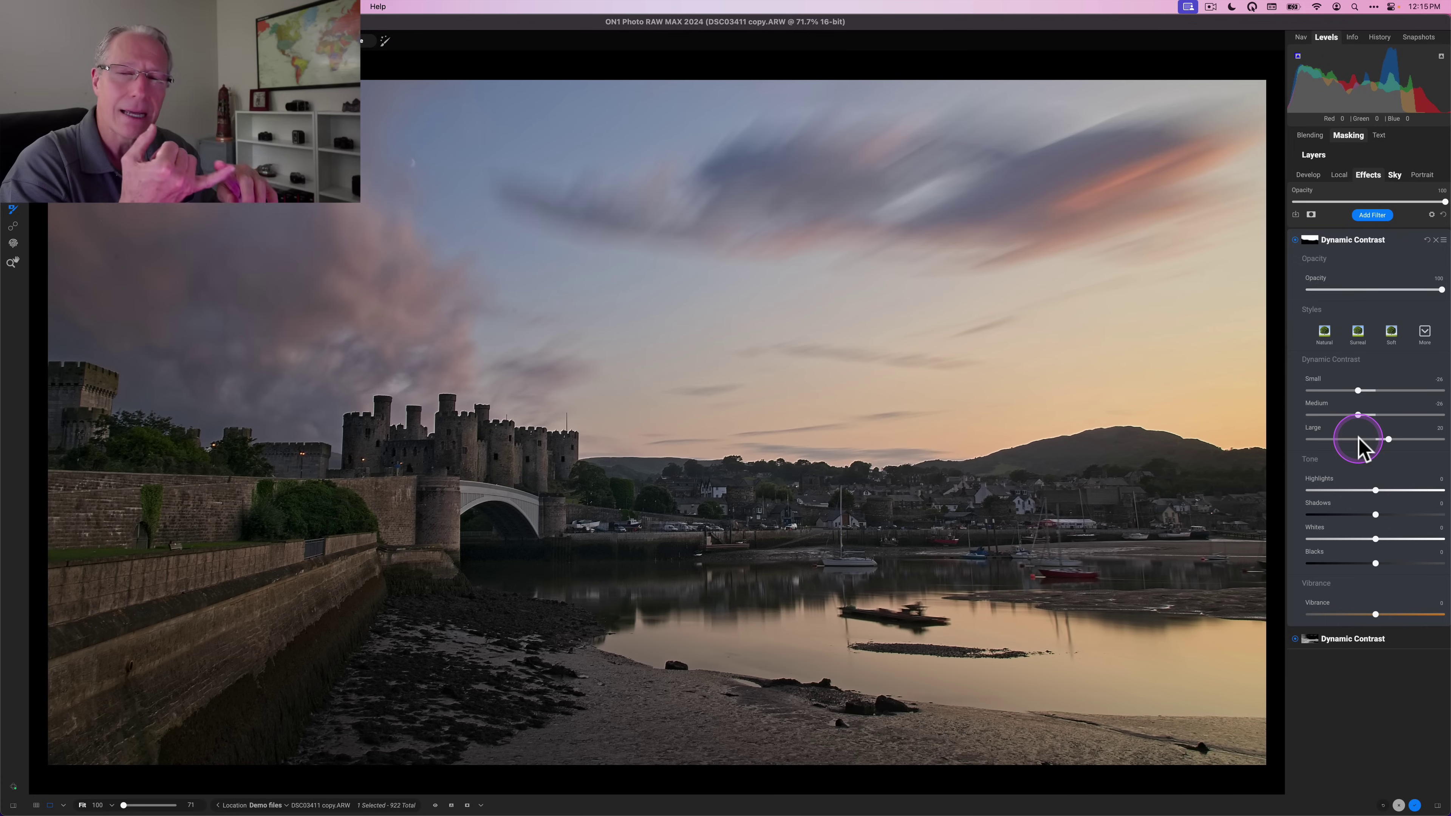
left_click_drag(1359, 440, 1361, 441)
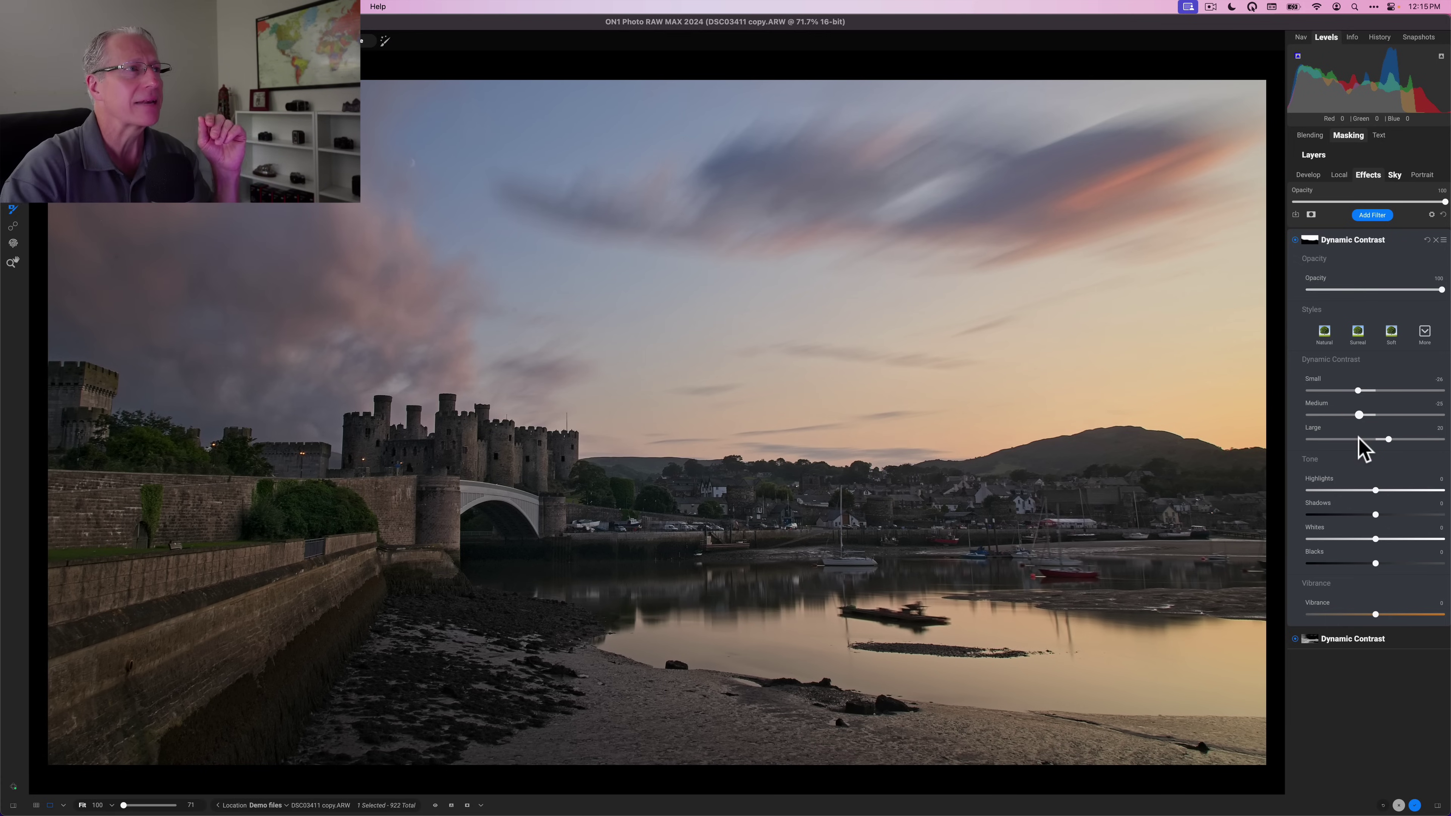
left_click(1358, 439)
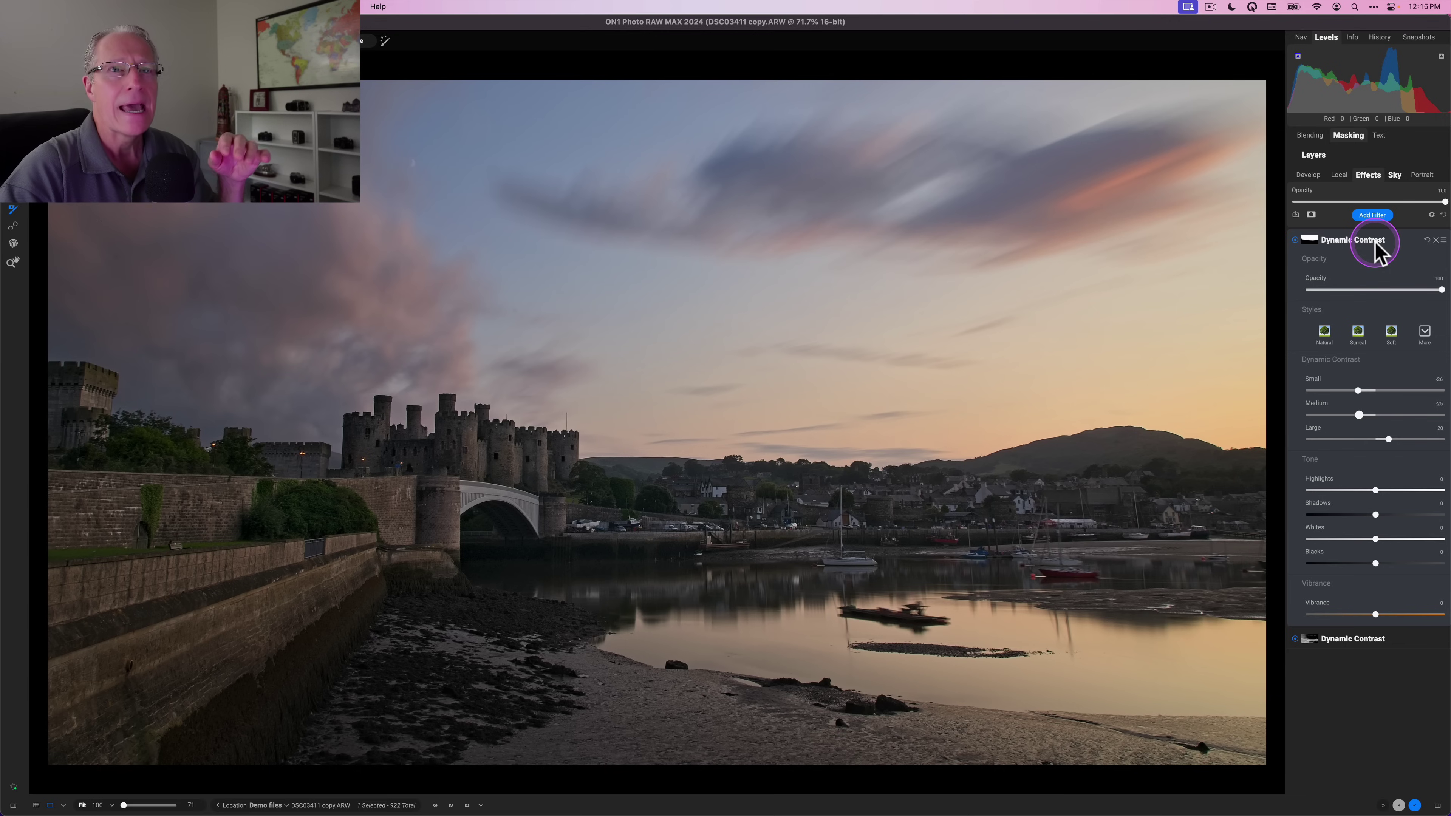
- Toggle the sky filter off and on for a before-and-after look, then collapse it
left_click(1294, 240)
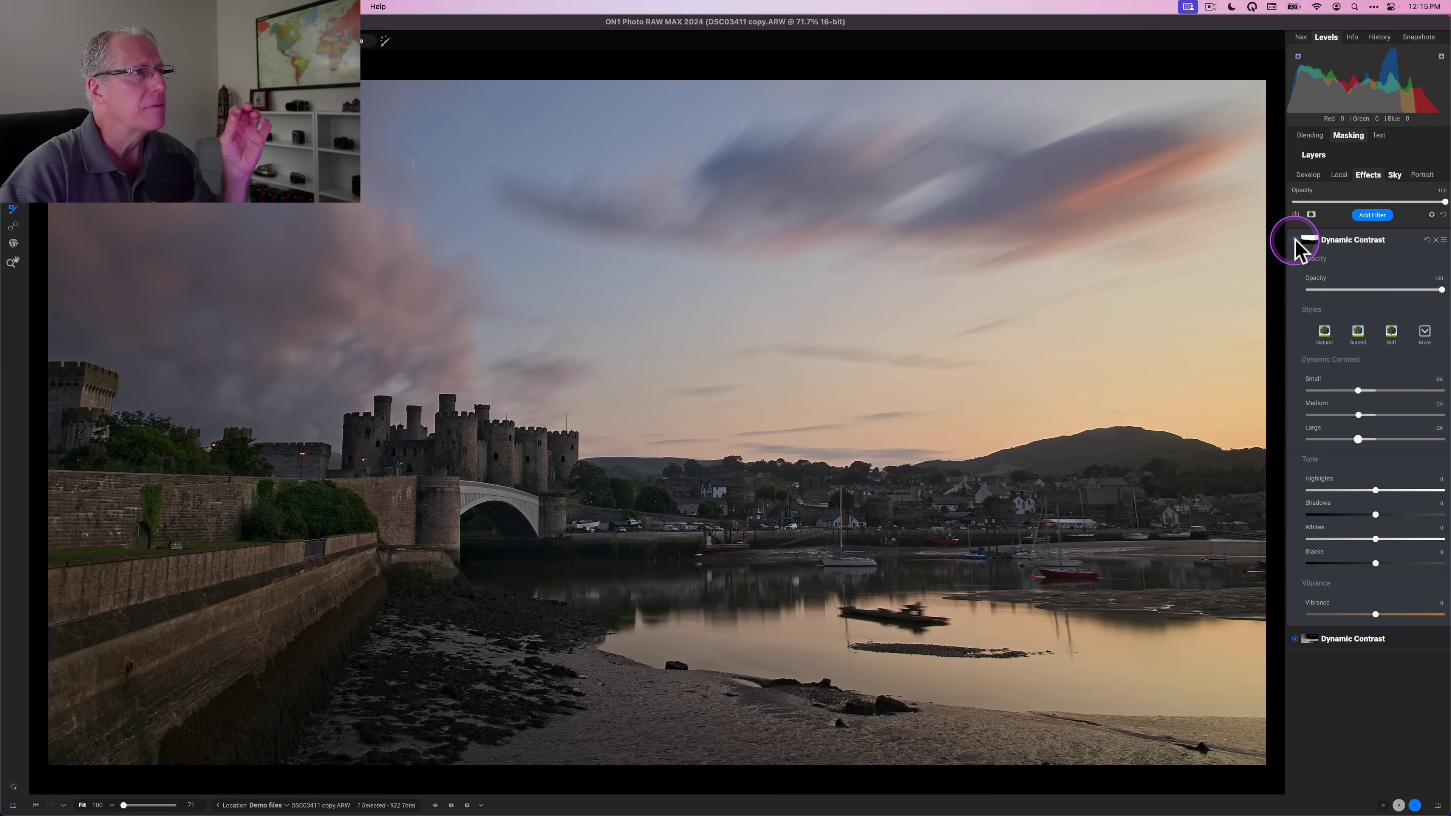
left_click(1295, 240)
left_click(1295, 240)
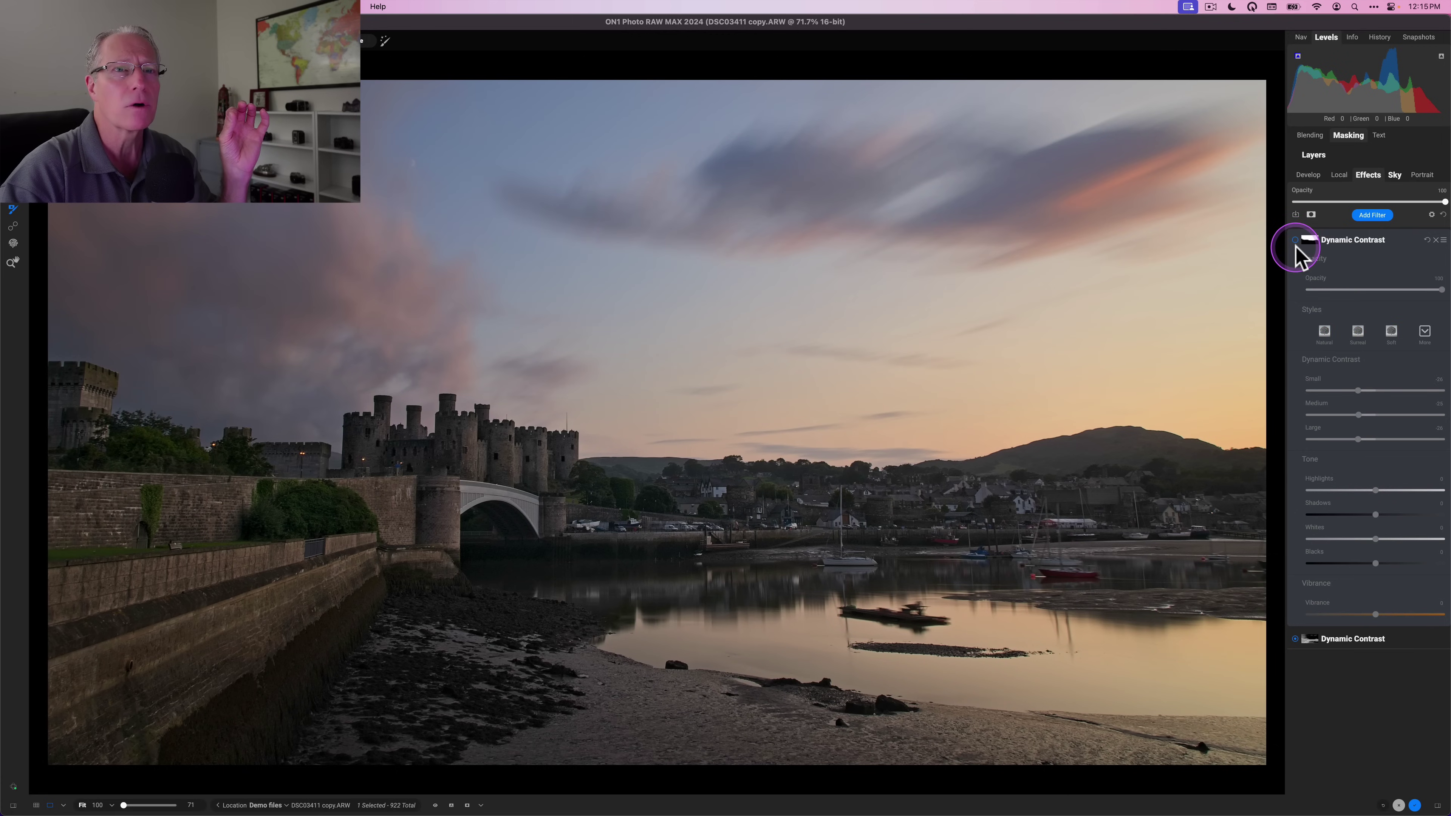
left_click(1347, 242)
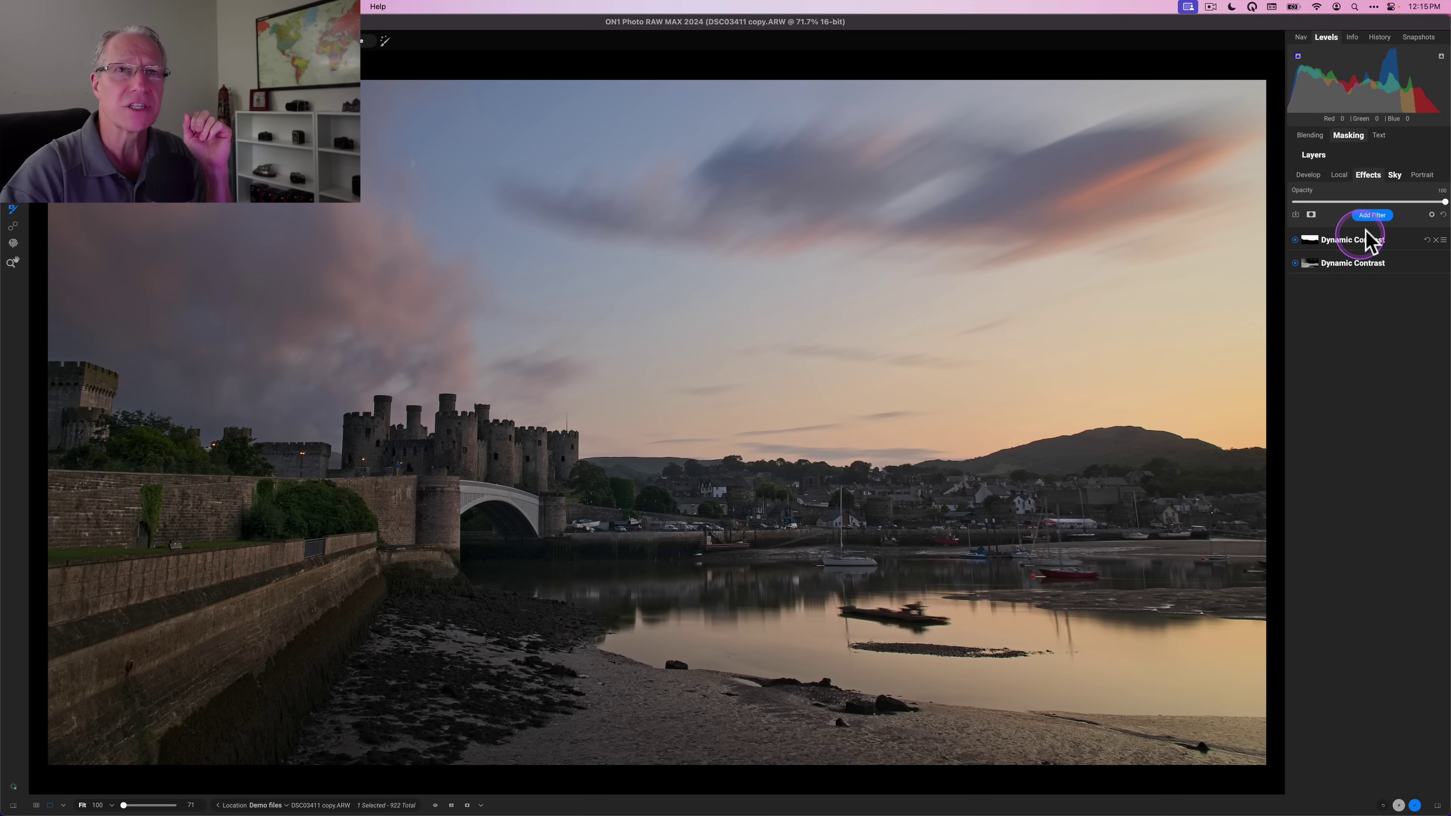
- Add a Color Balance filter and apply its Vivid Warm style
left_click(1372, 215)
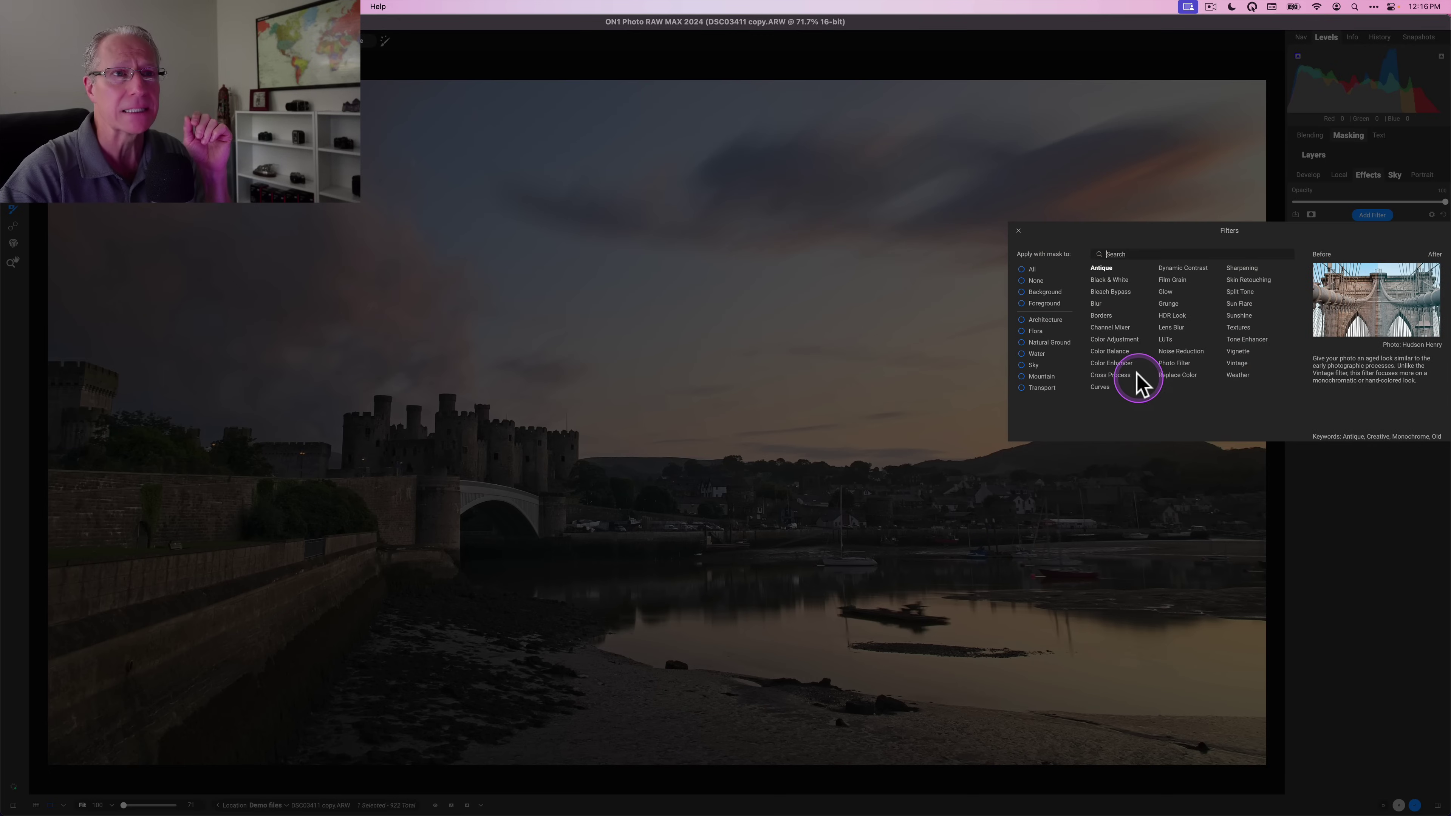
left_click(1119, 352)
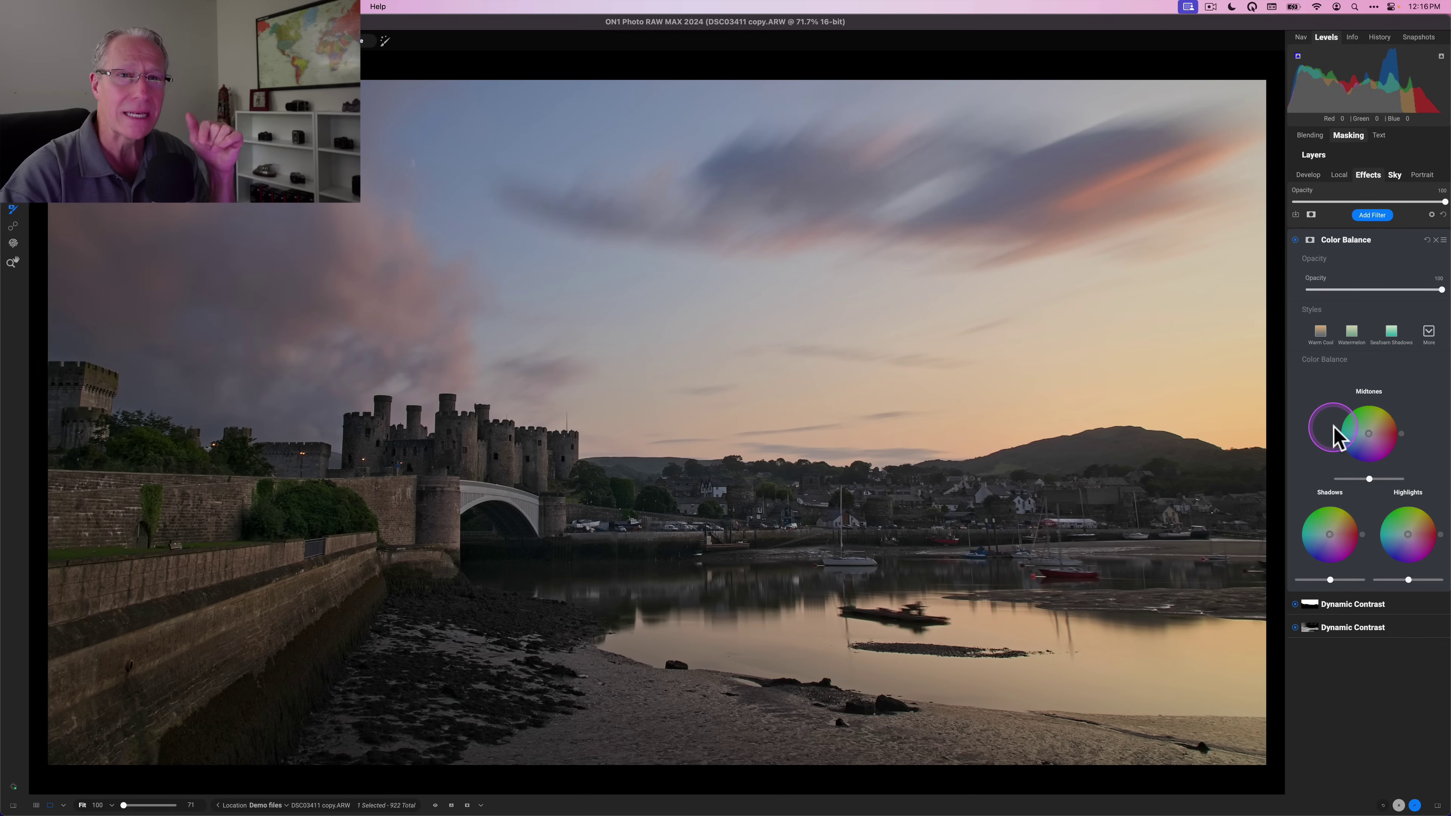
left_click(1428, 333)
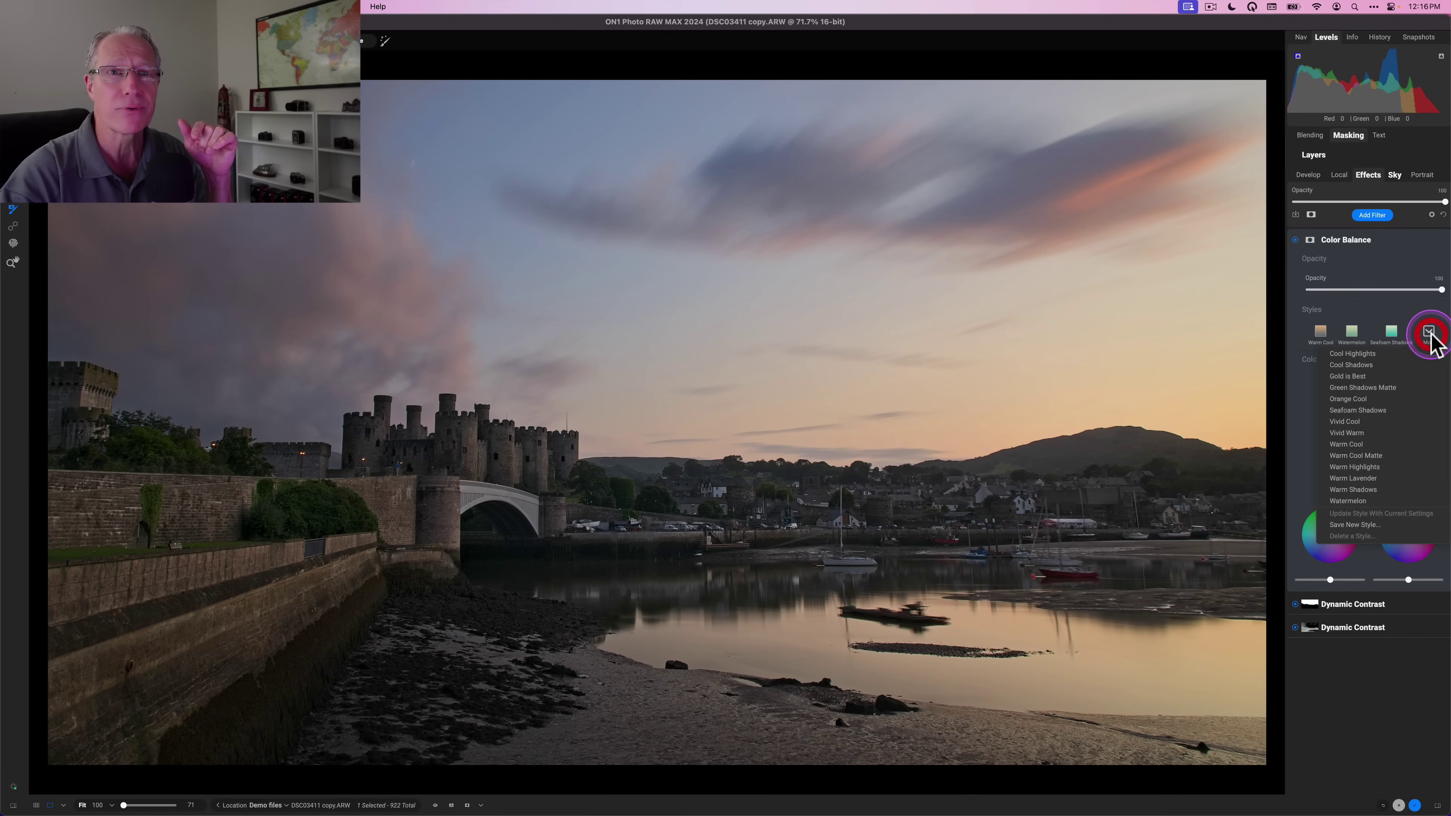
left_click(1348, 423)
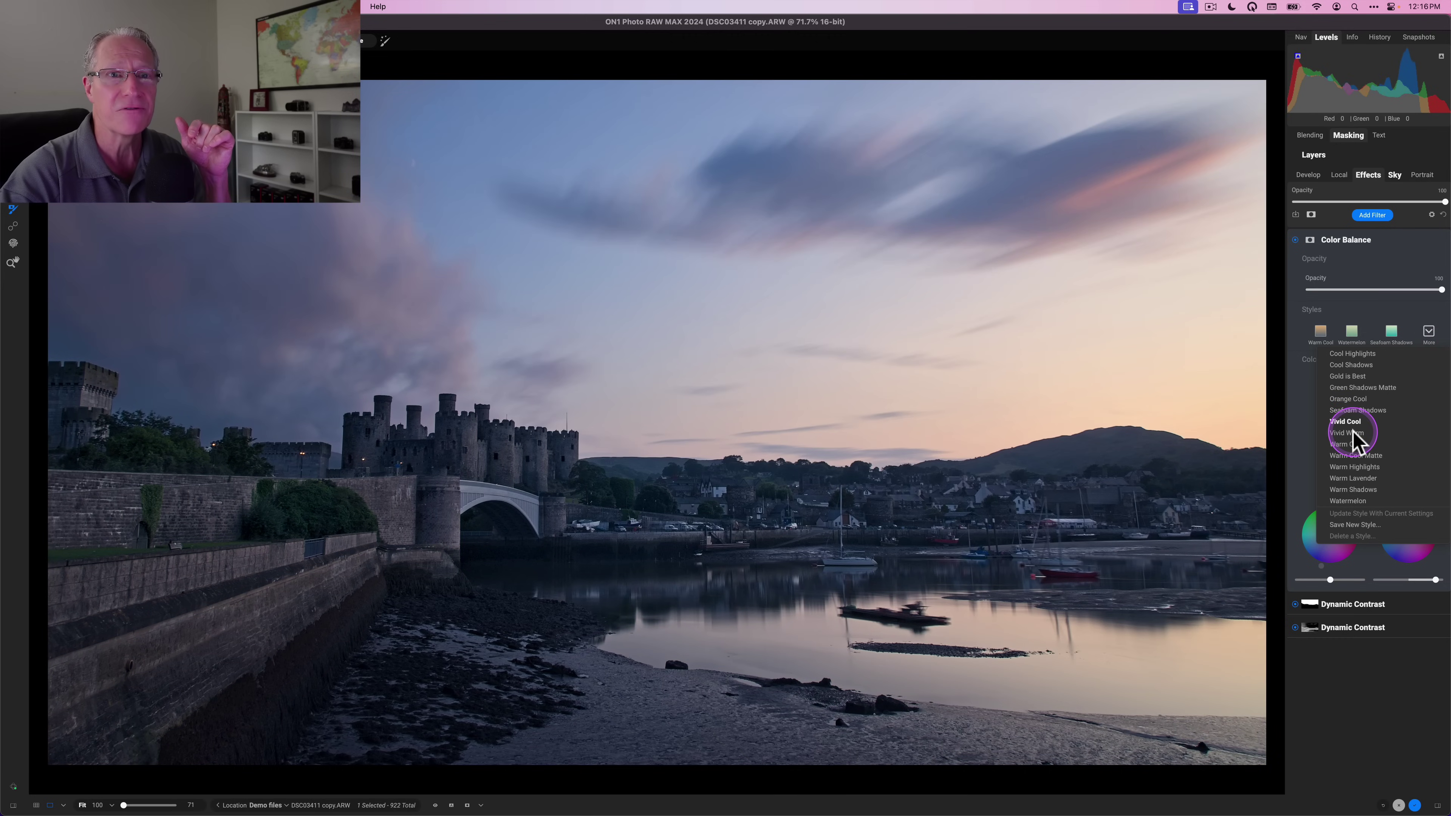
left_click(1351, 434)
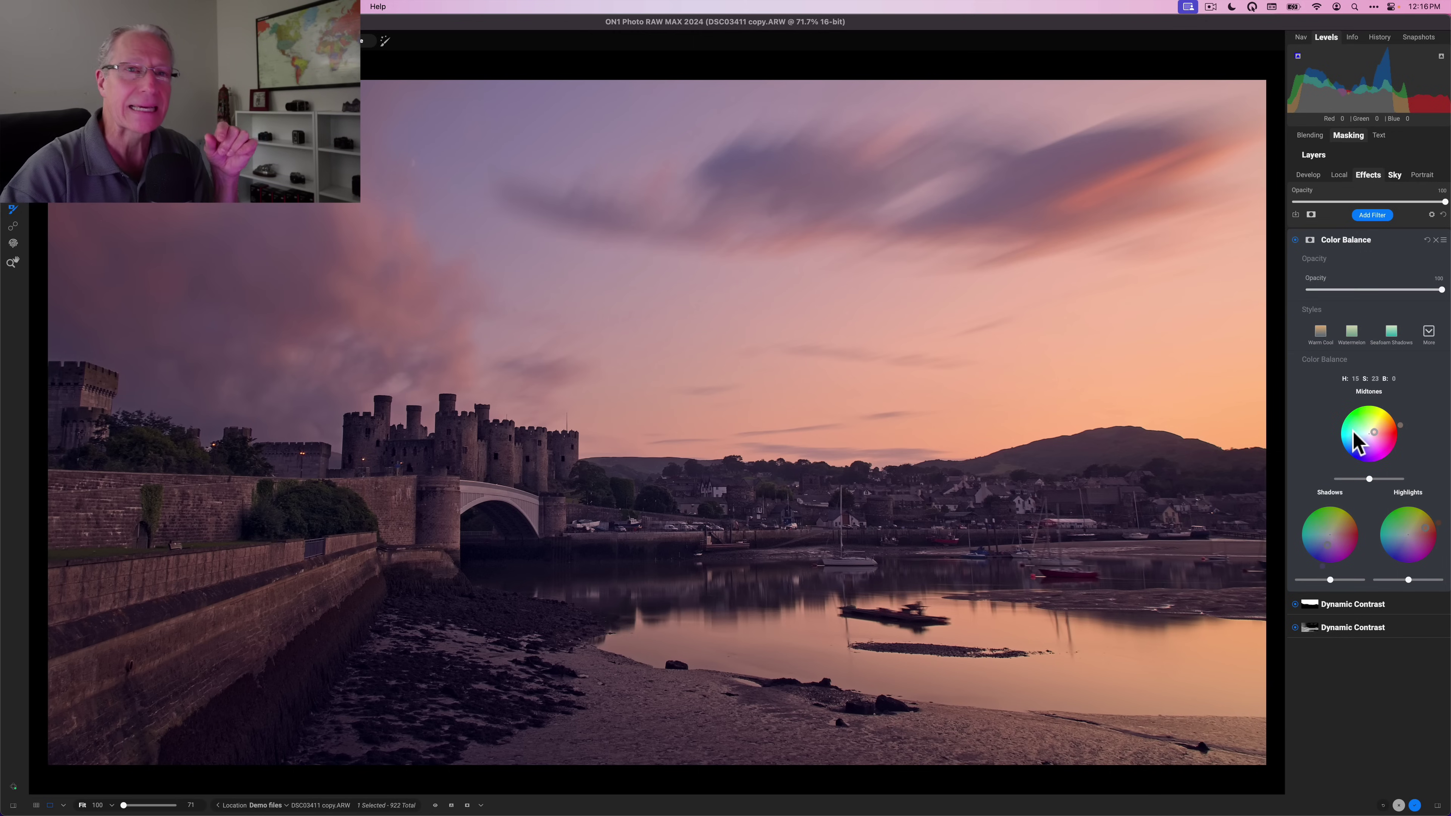
- Add a mask to the Color Balance filter and preview it in mask view
left_click(1309, 241)
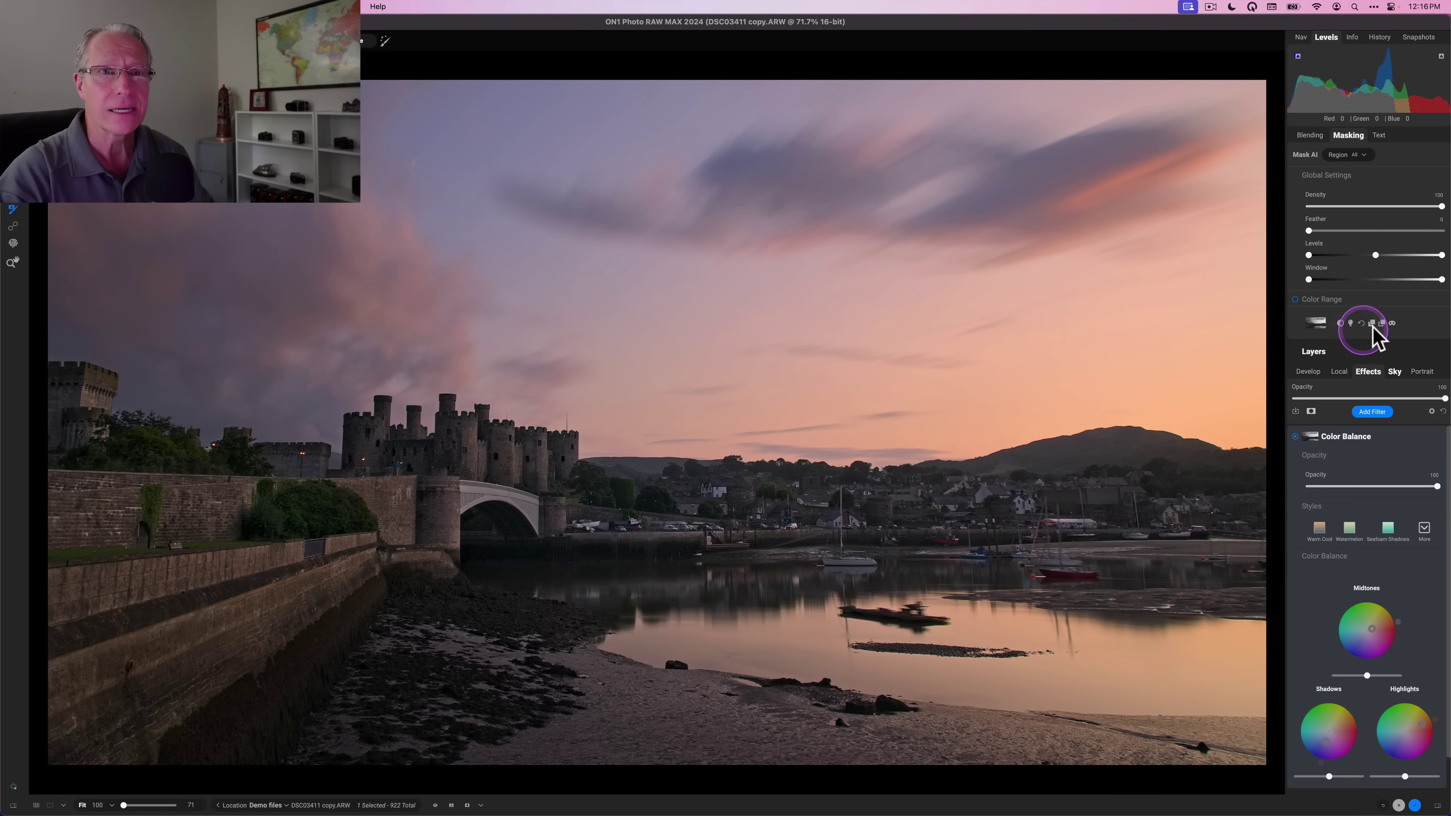
left_click(1392, 323)
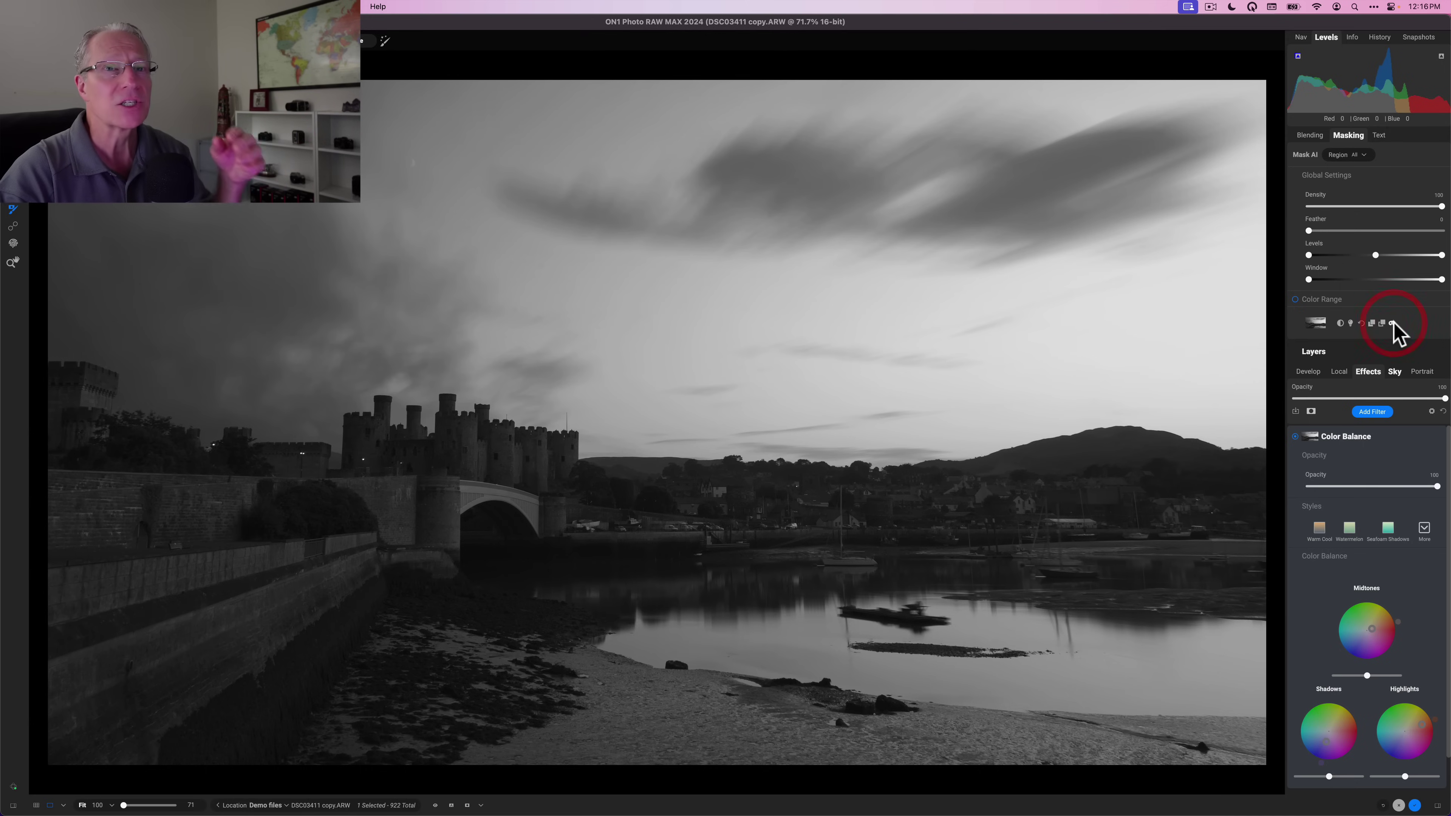
left_click(1392, 323)
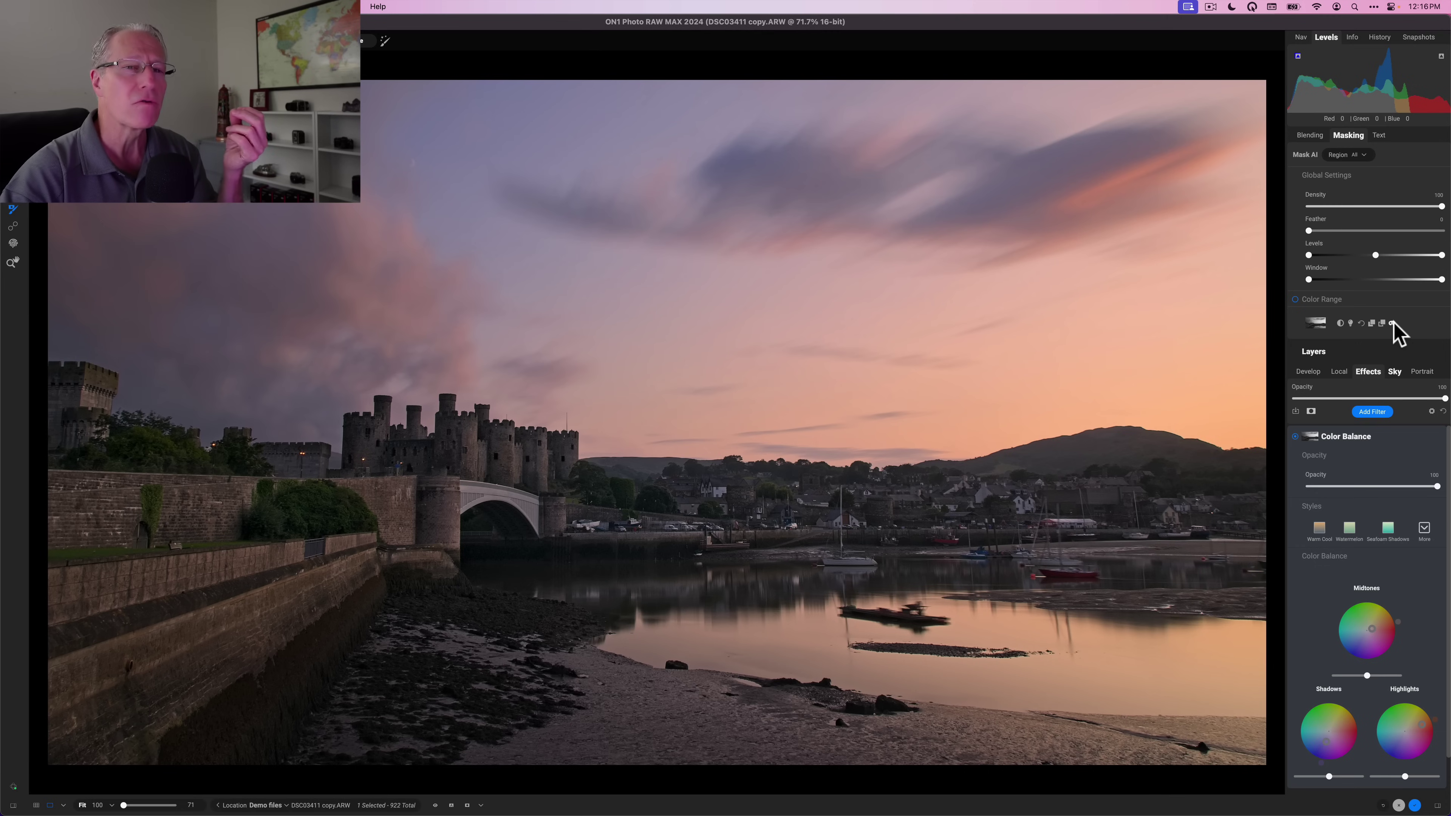
left_click(1354, 136)
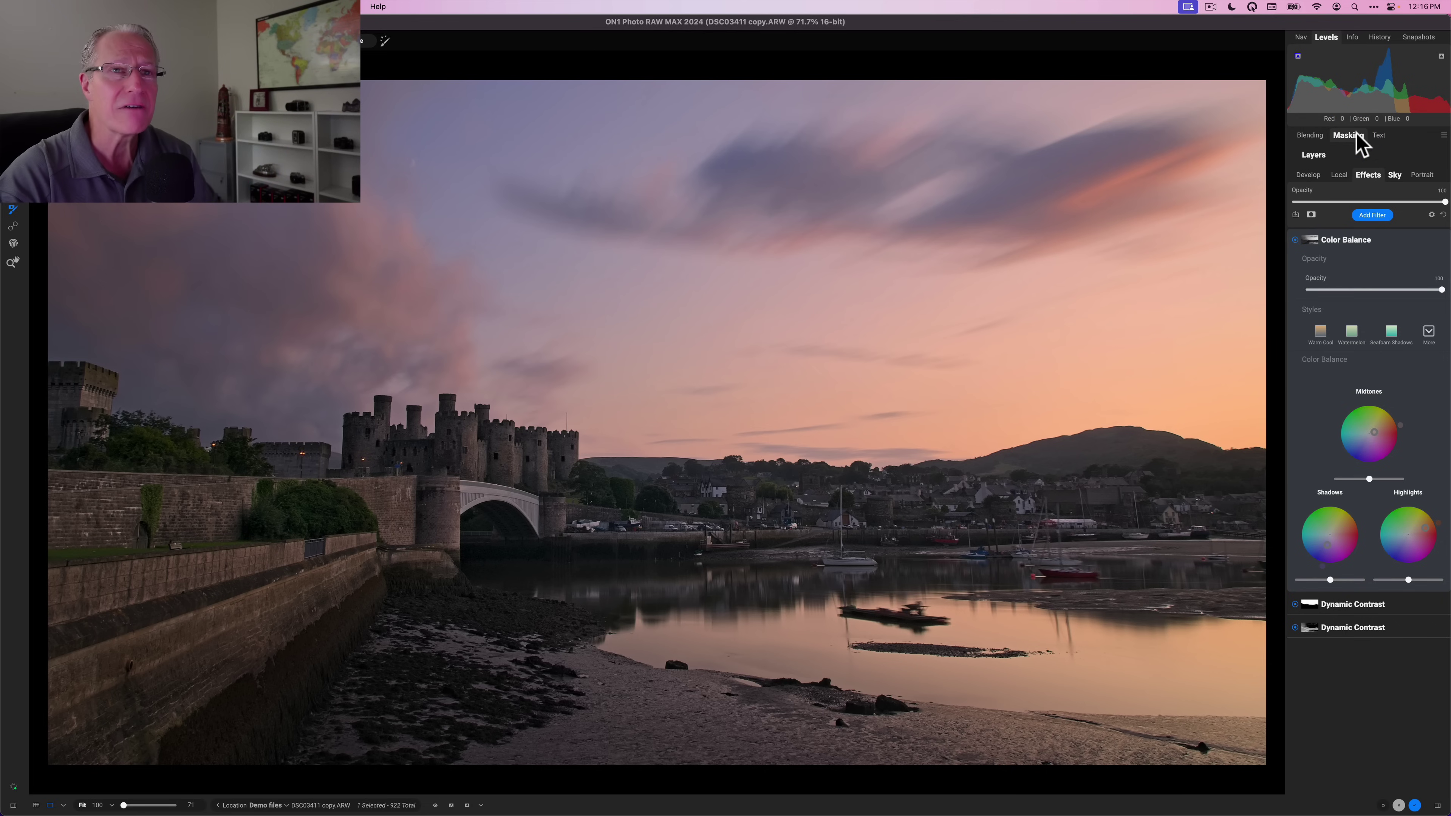
- Lower the Color Balance opacity to about 82 and toggle the filter off and on to compare
left_click_drag(1441, 290, 1423, 290)
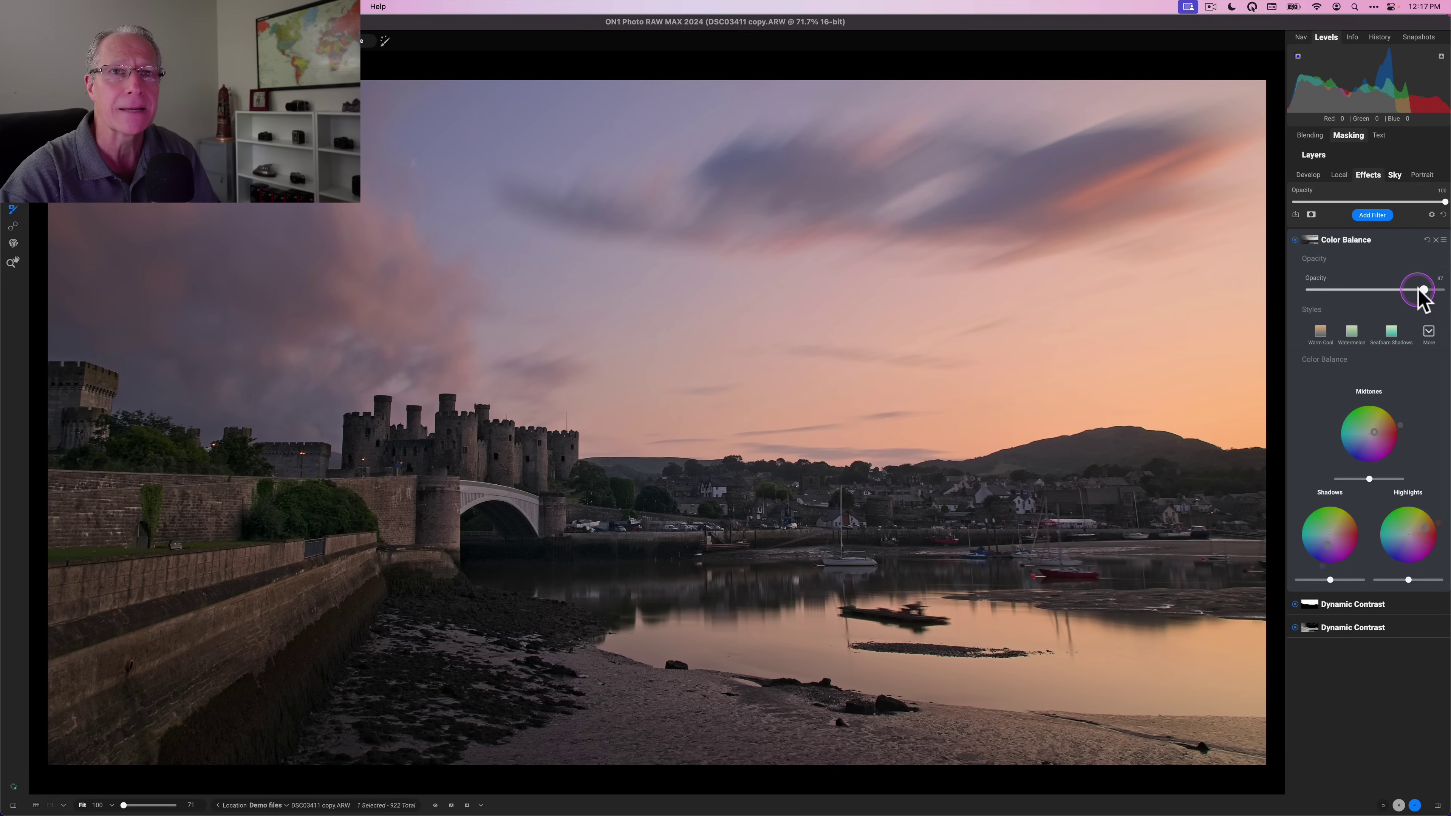
left_click_drag(1419, 289, 1416, 290)
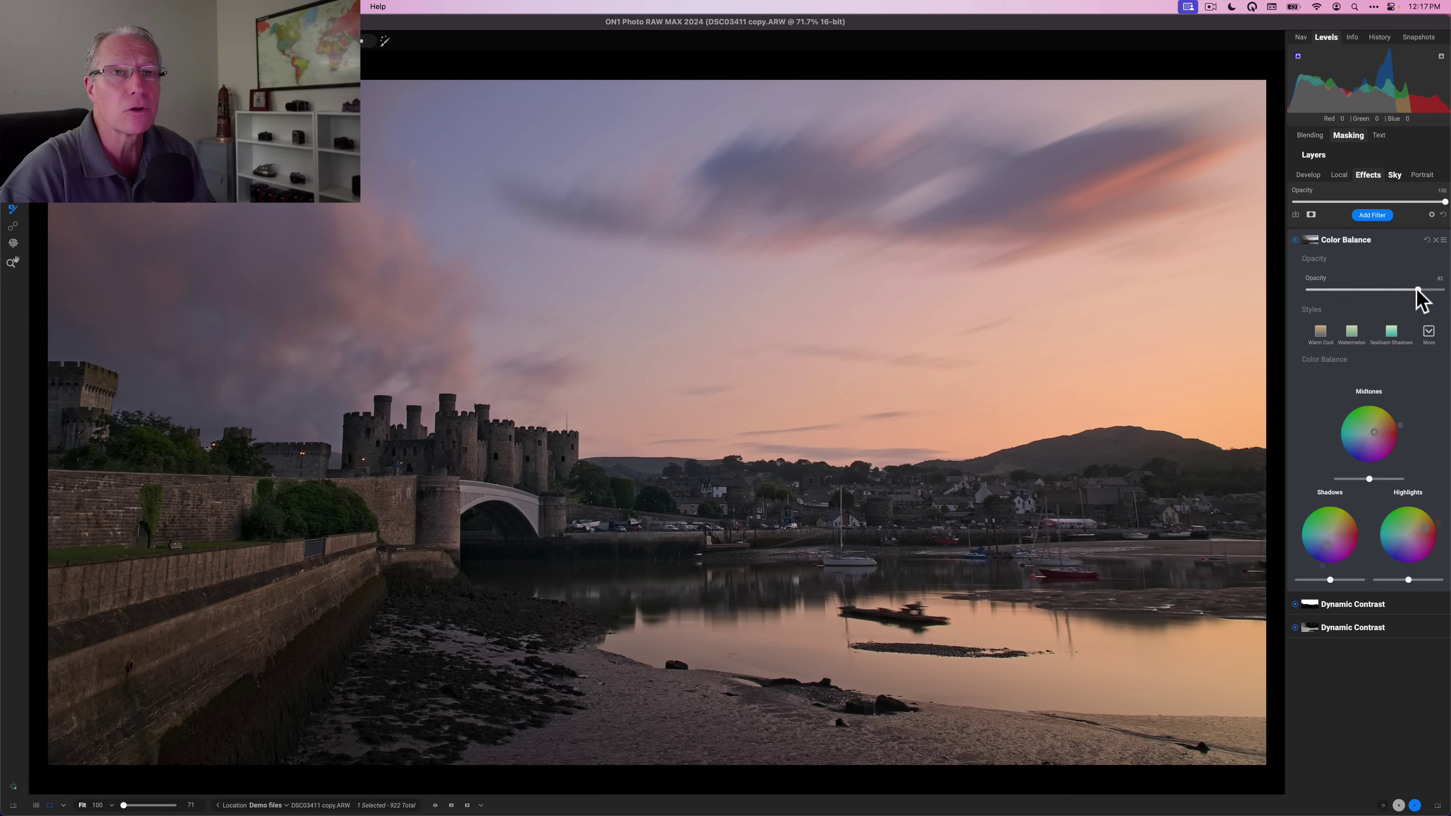
left_click(1295, 240)
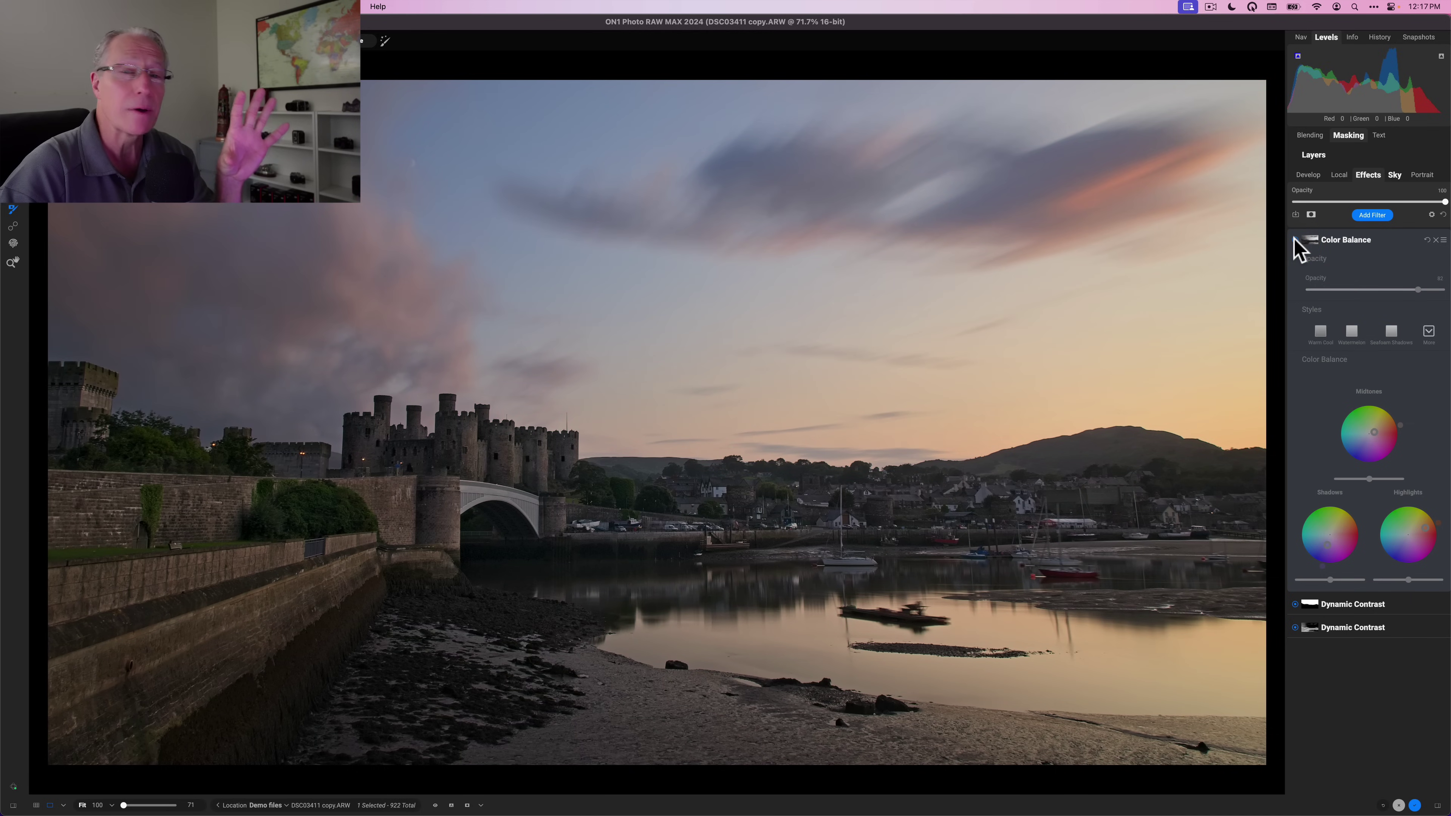
left_click(1295, 240)
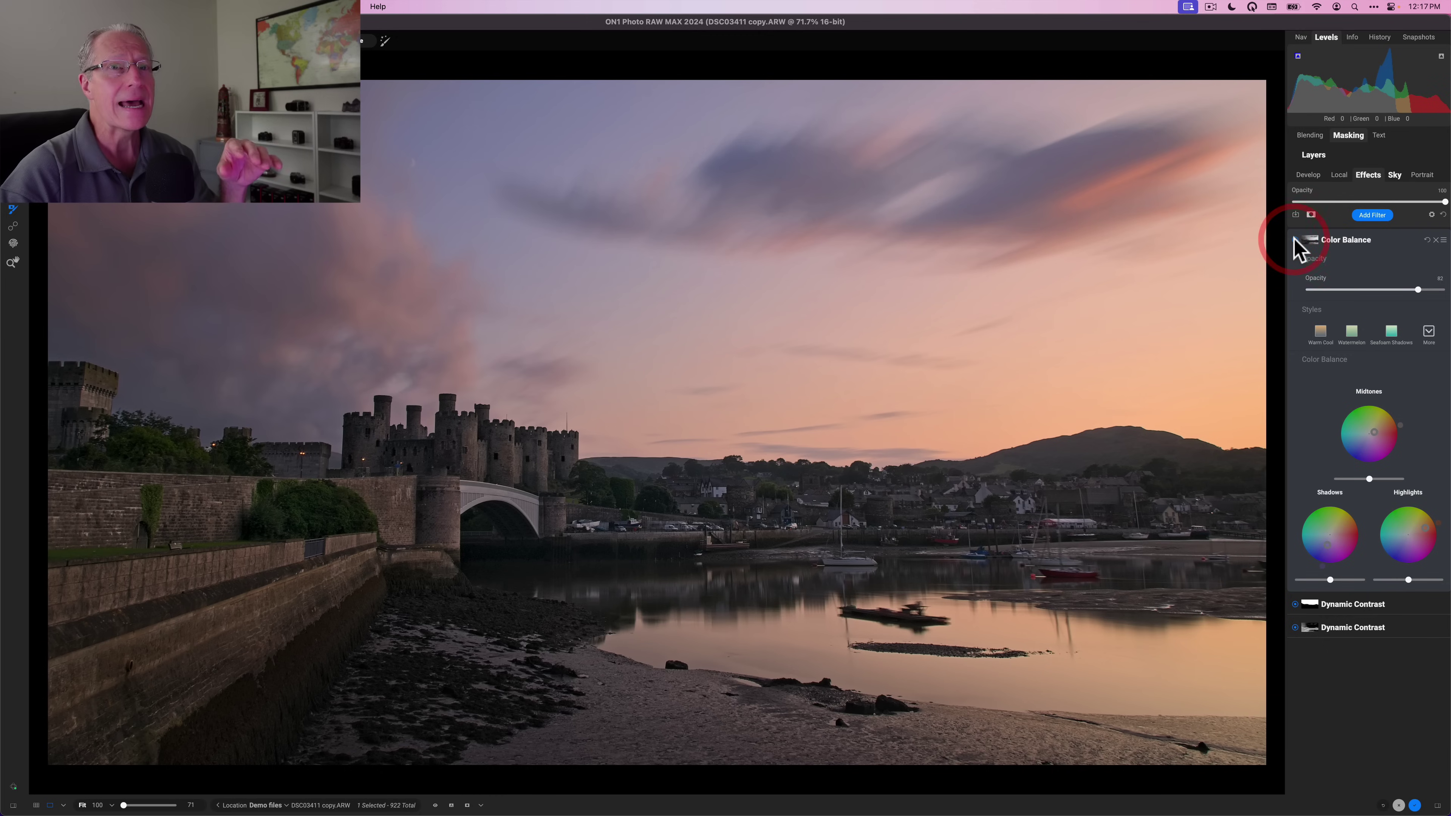
left_click(1383, 243)
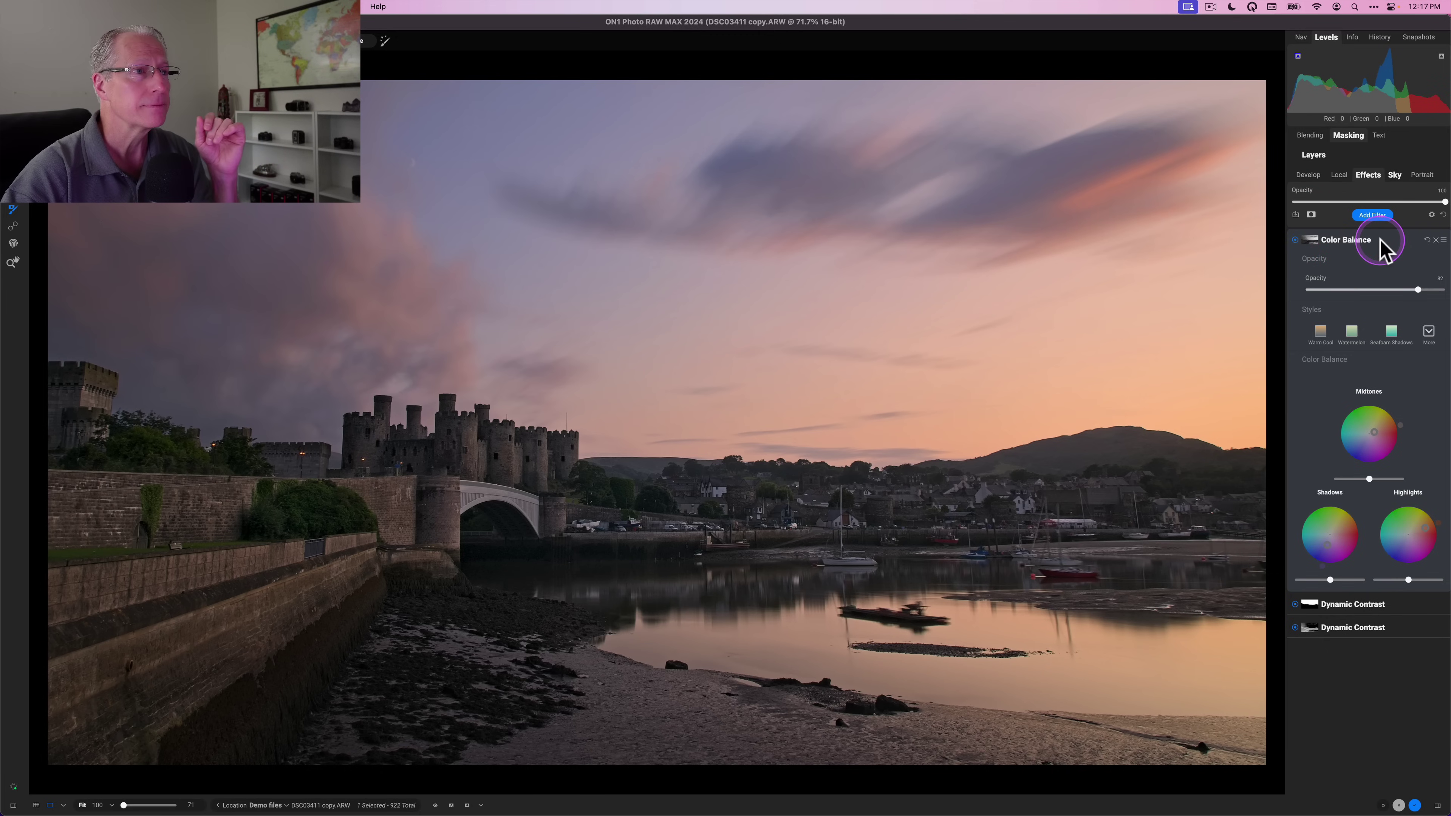
- Add a LUTs filter using the Aachen look
left_click(1375, 216)
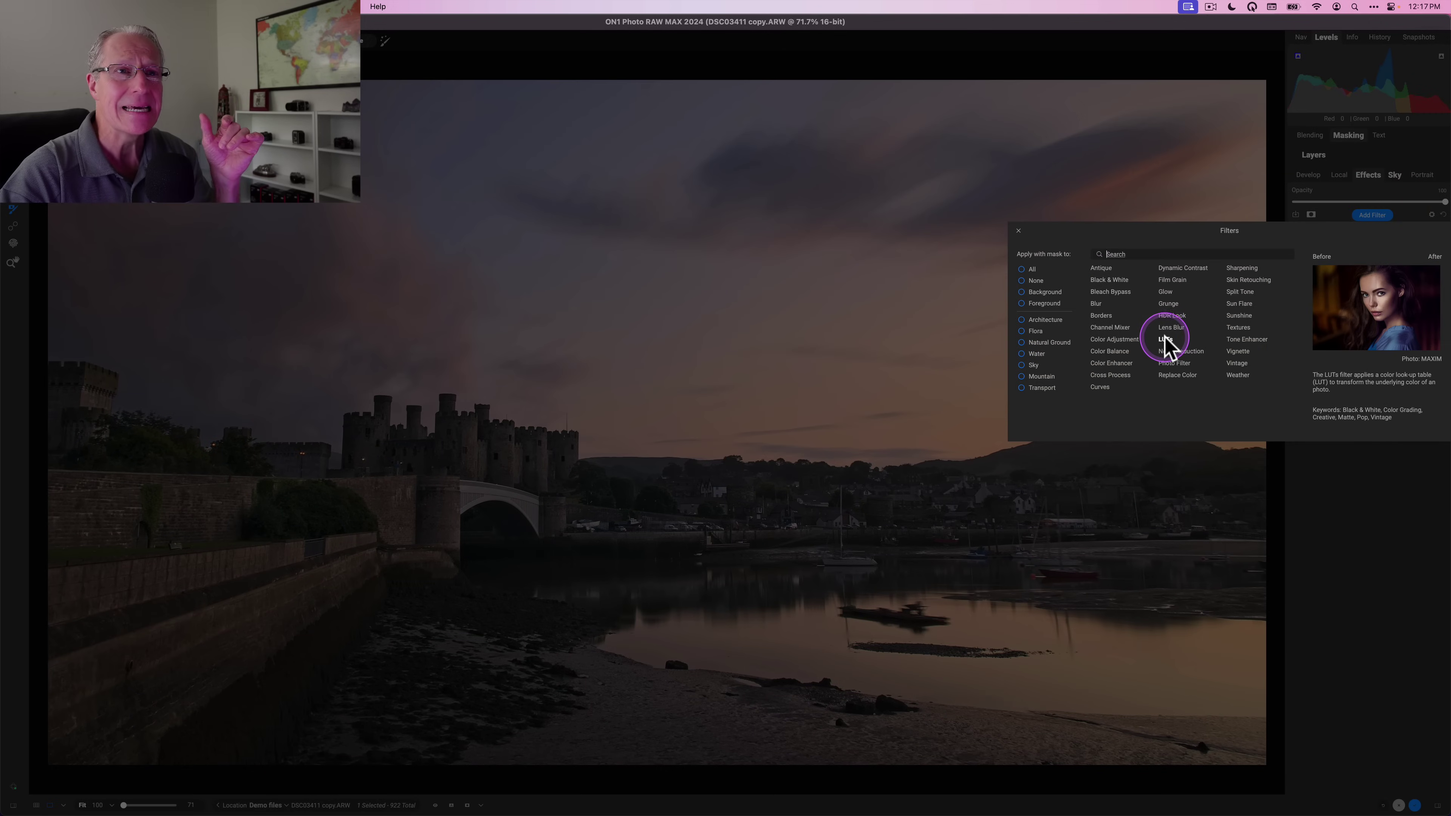
left_click(1165, 340)
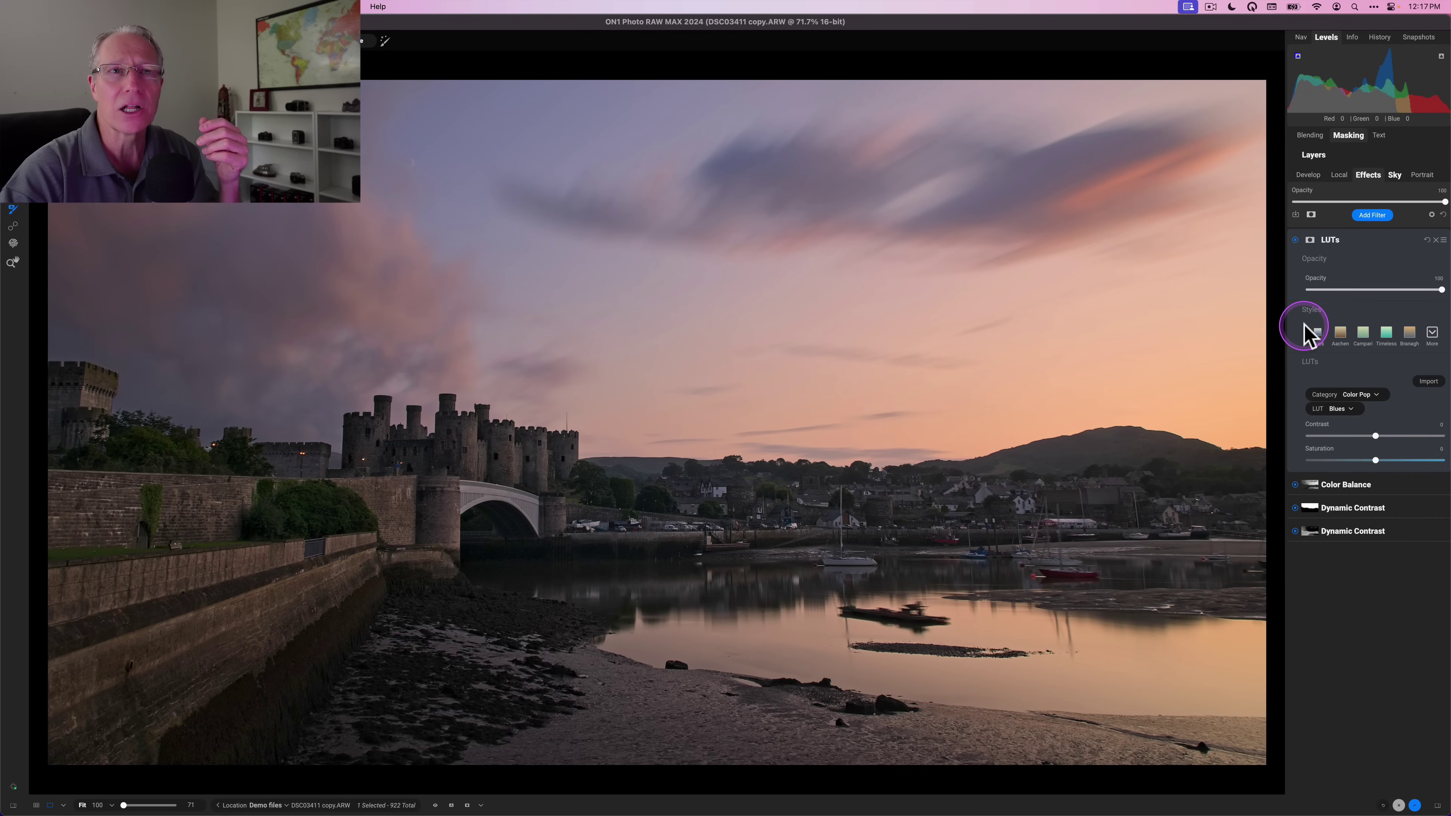
left_click(1338, 335)
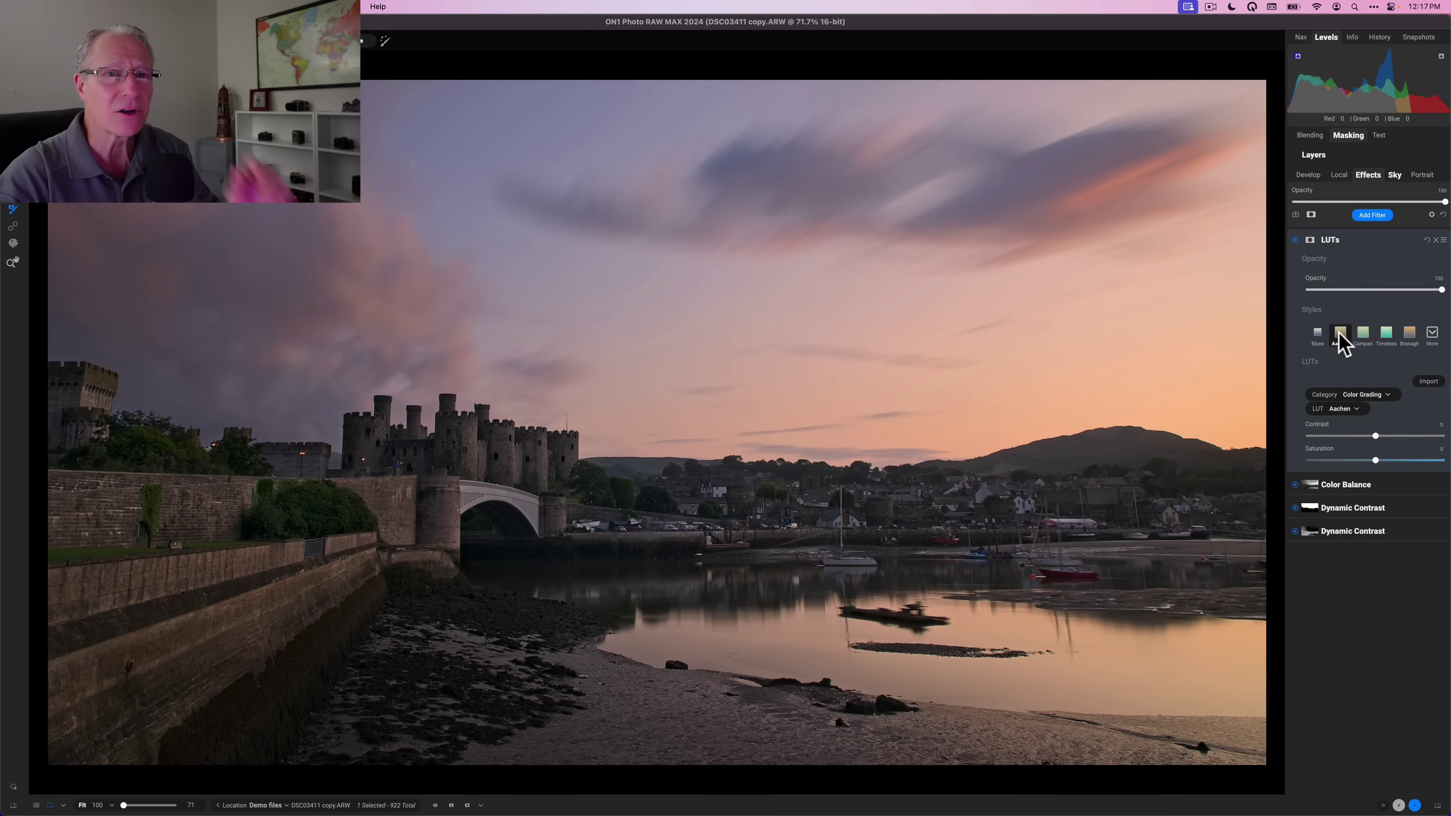
- Raise the LUT contrast to 5 and toggle the LUTs filter to compare
left_click(1375, 436)
left_click_drag(1376, 439, 1397, 461)
left_click(1376, 460)
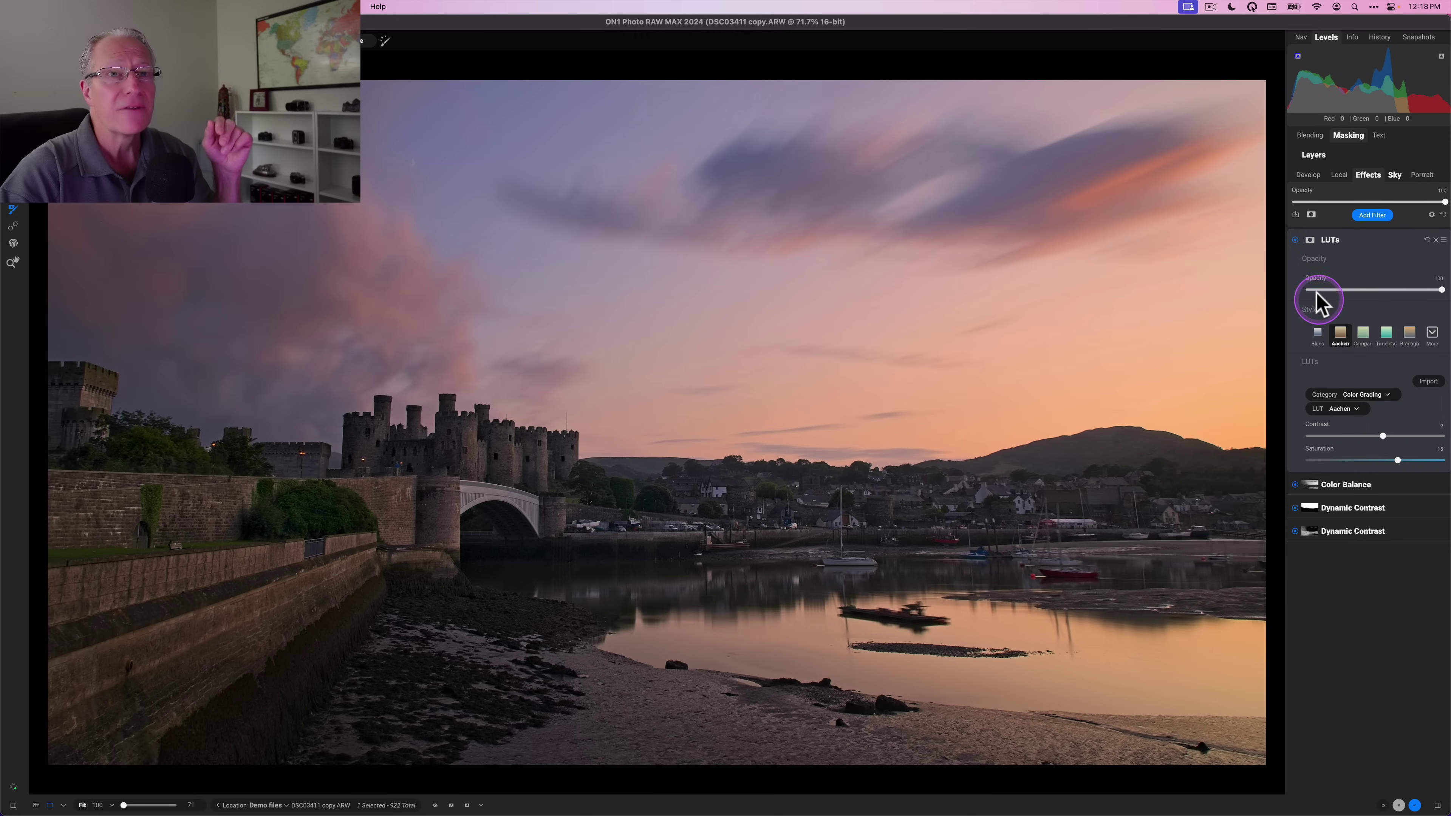
left_click(1295, 240)
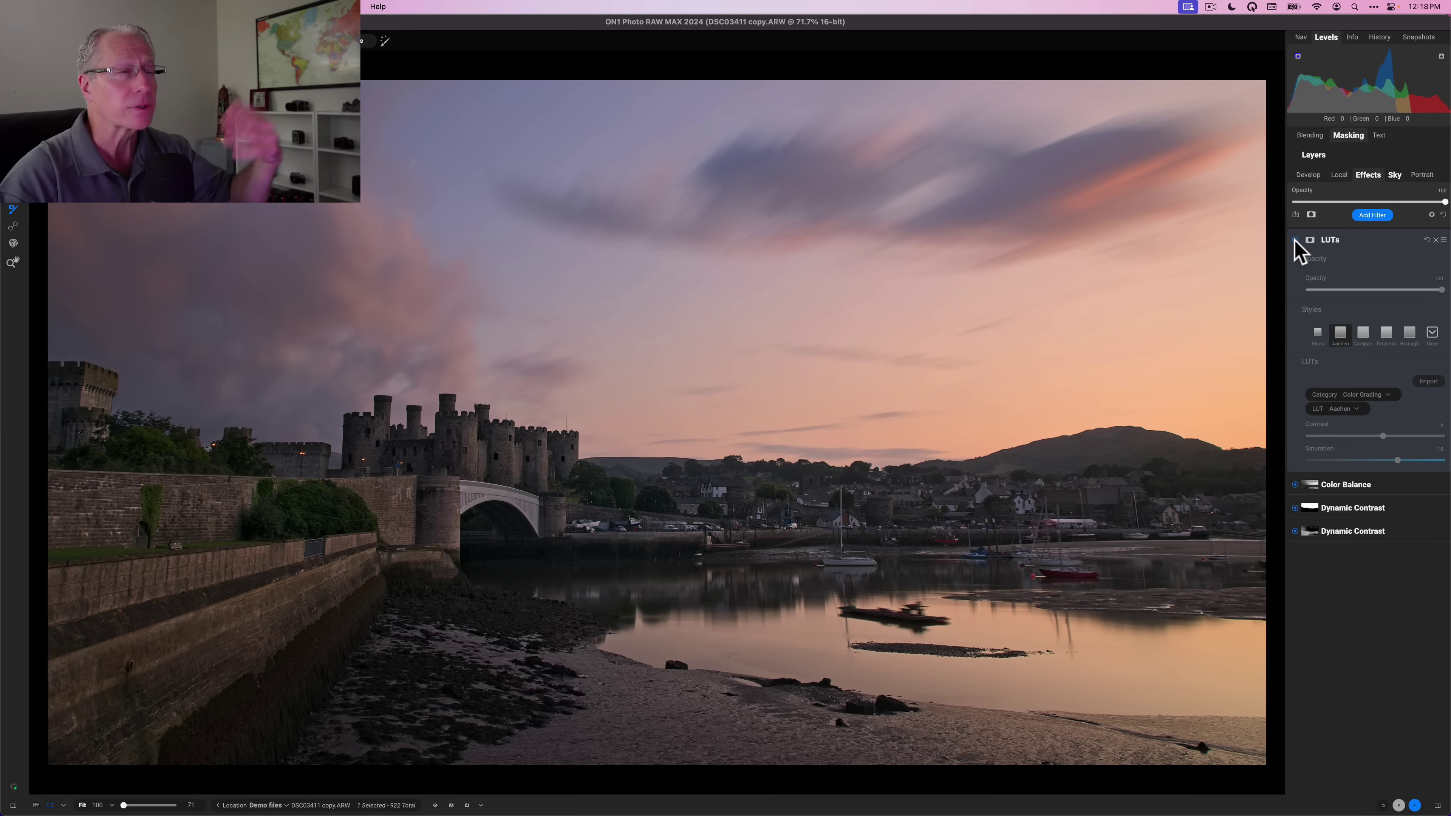
left_click(1295, 240)
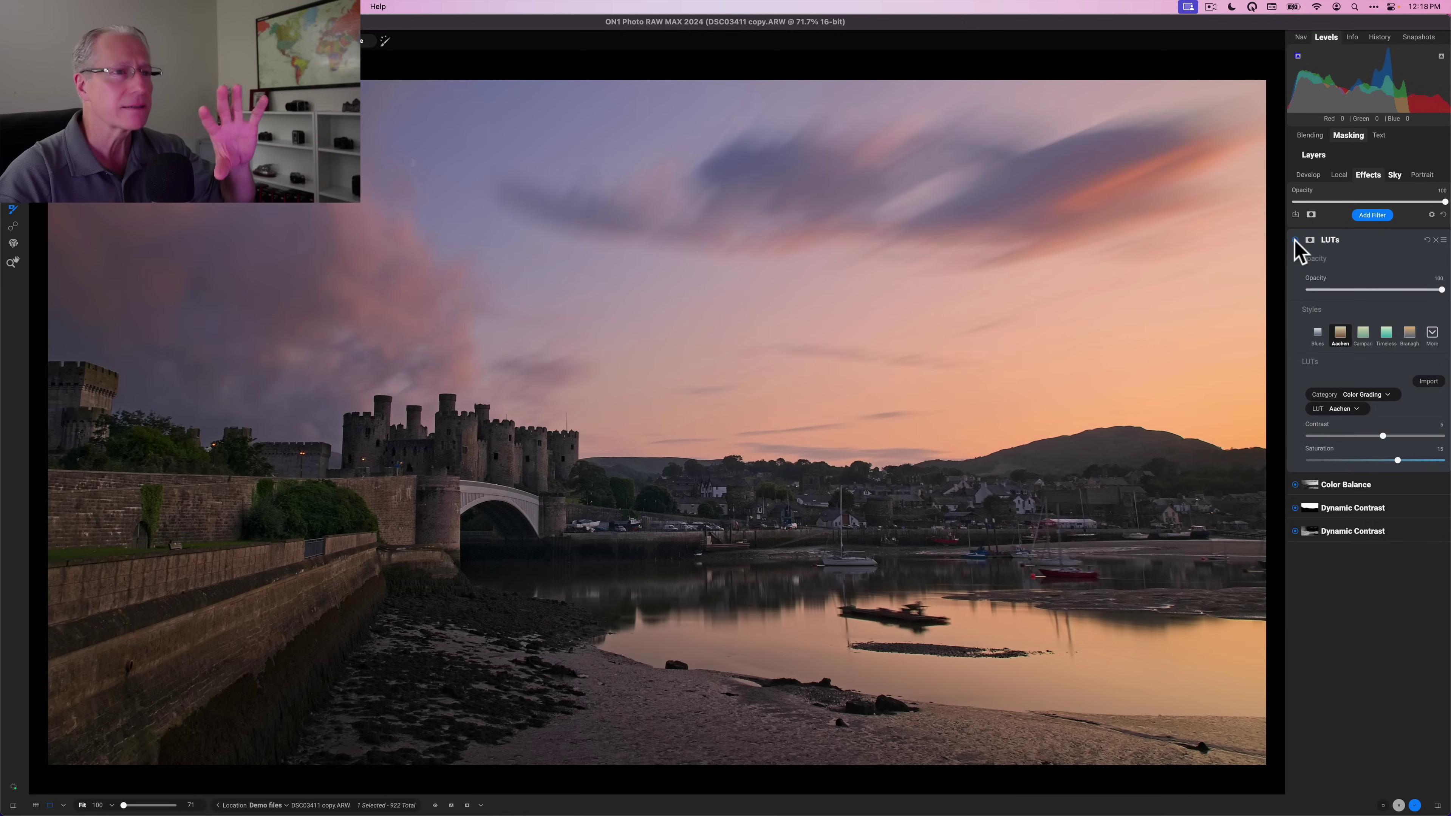
- Add a Sunshine filter with slightly raised Glow and open its masking options
left_click(1357, 239)
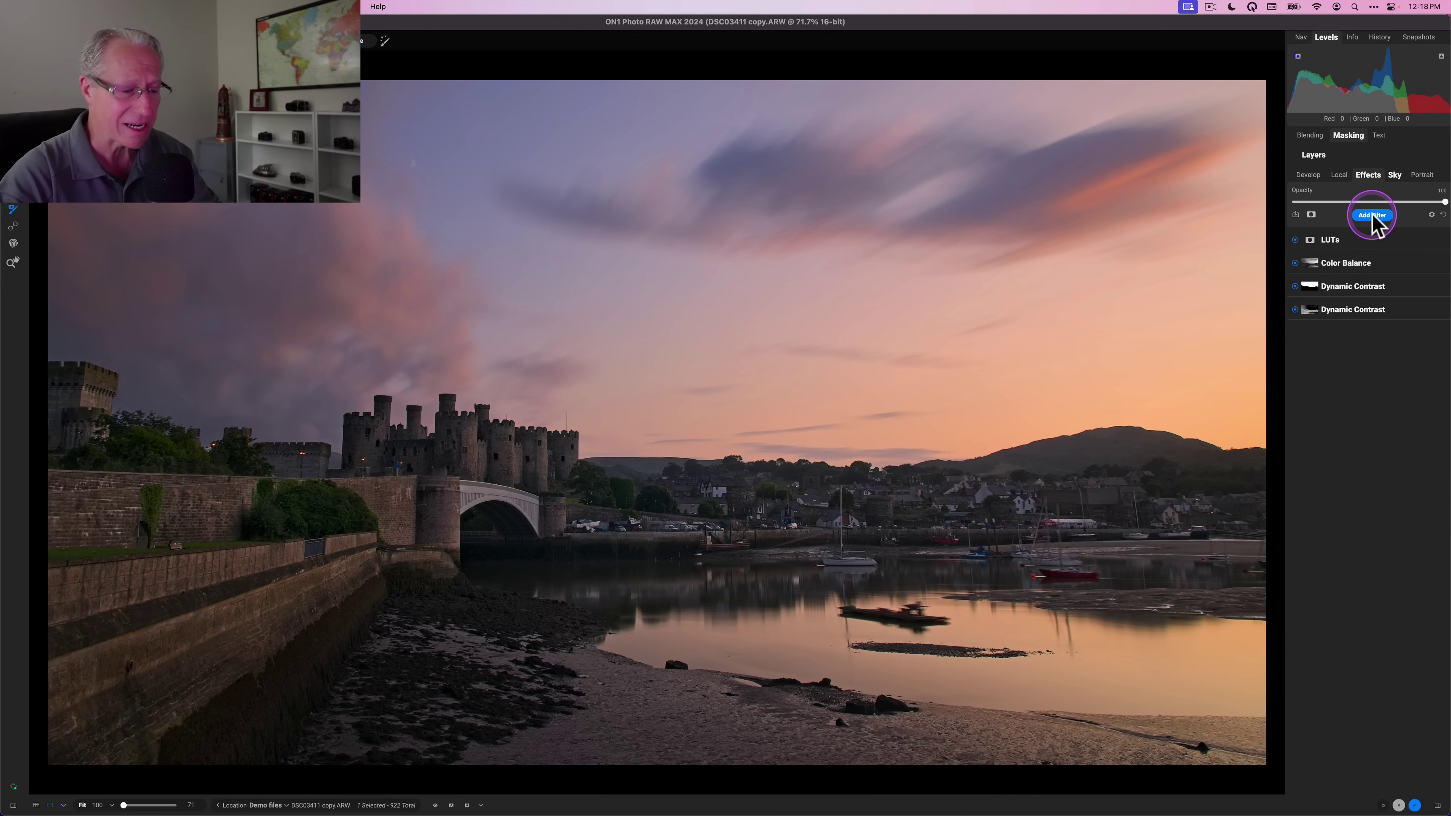
left_click(1371, 216)
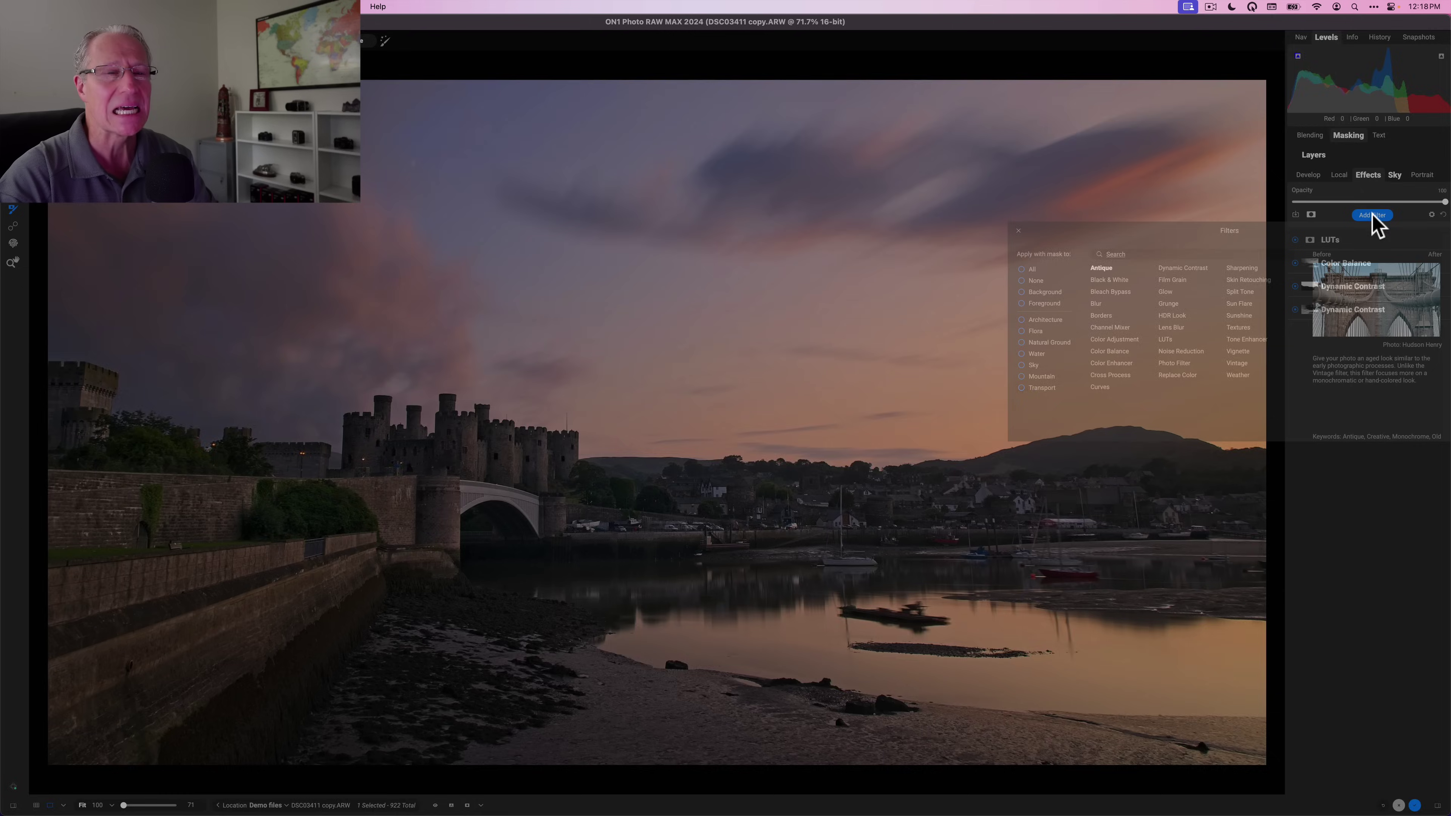
left_click(1243, 317)
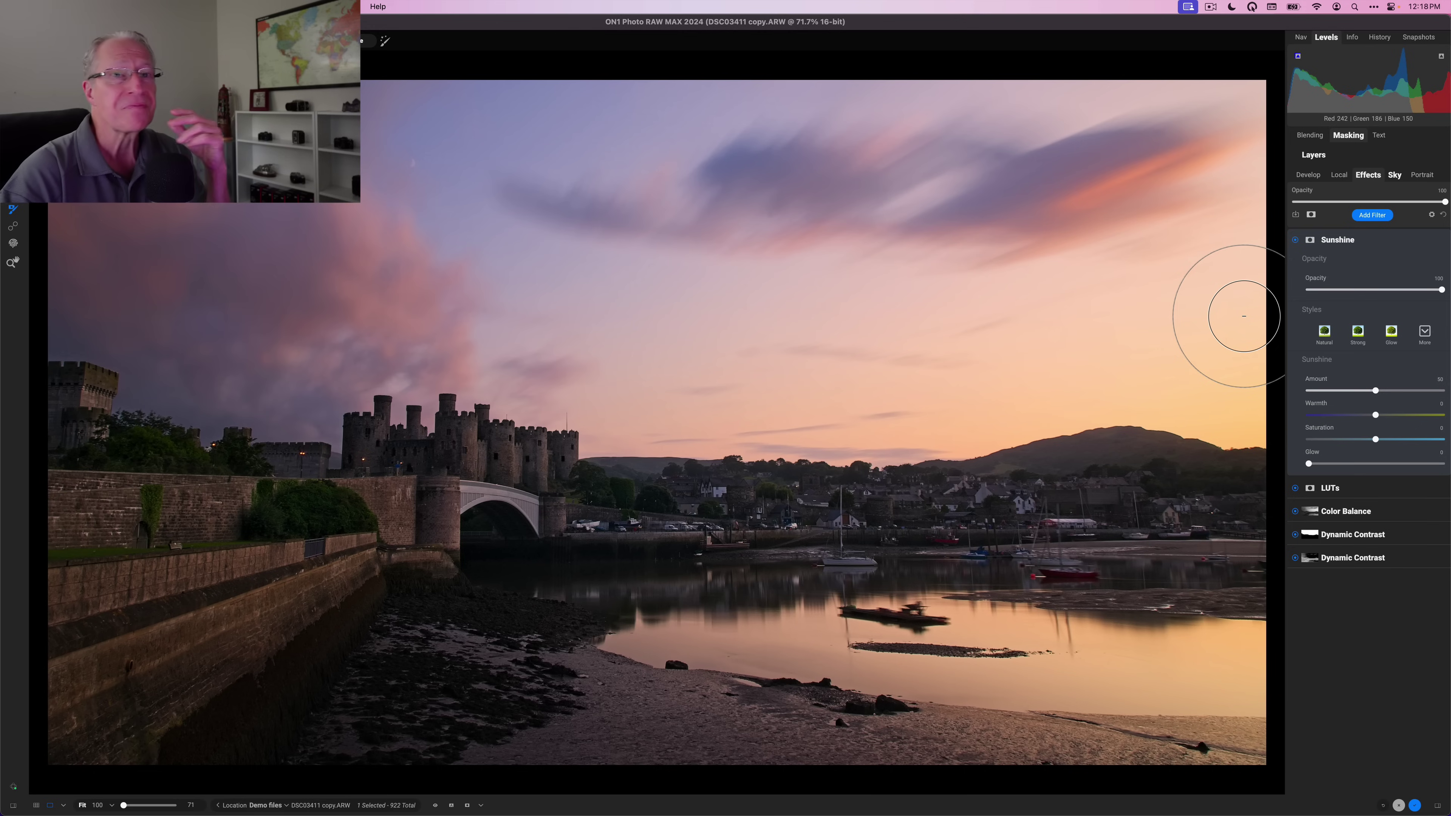
left_click_drag(1308, 463, 1335, 464)
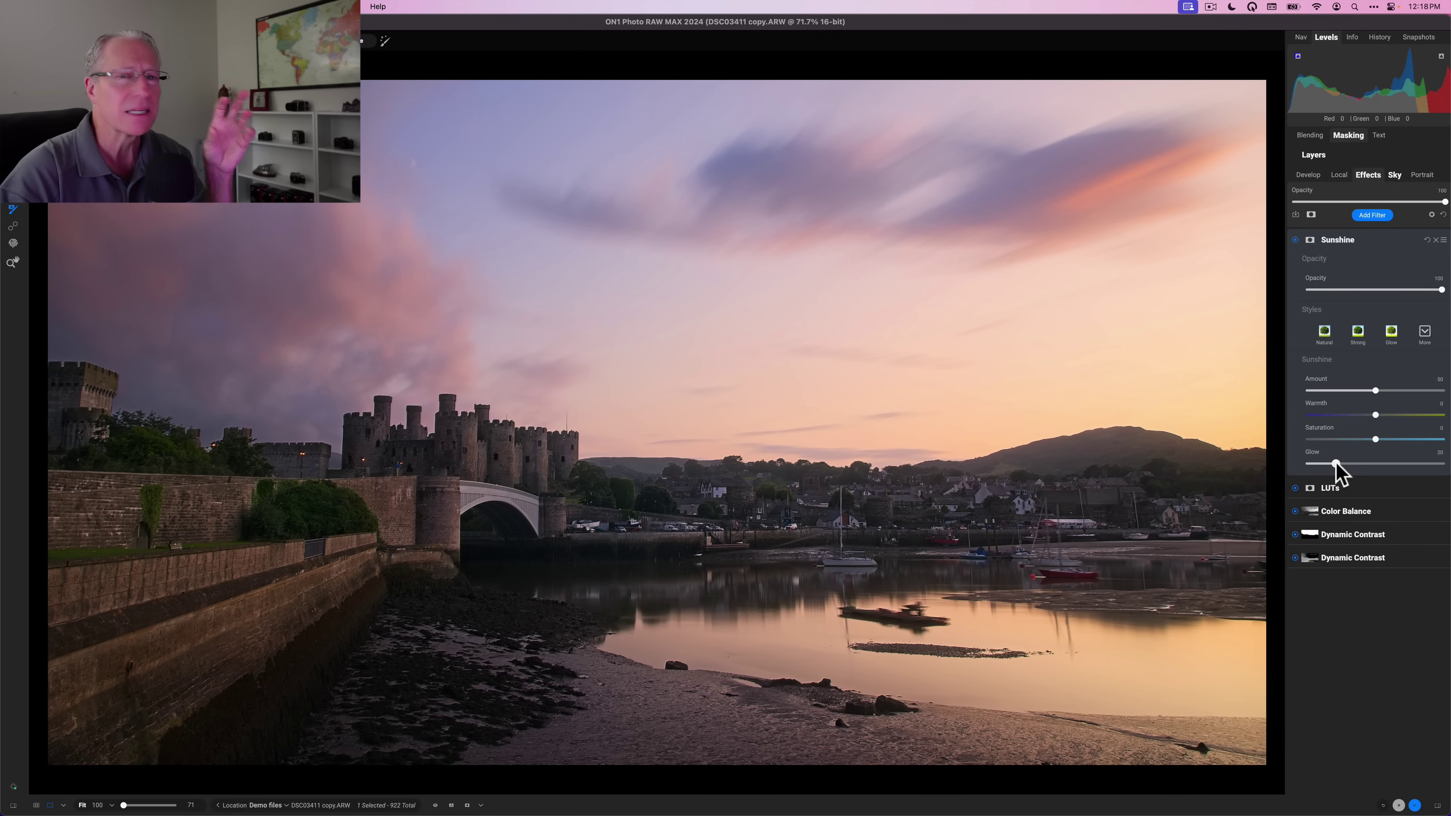
left_click(1310, 241)
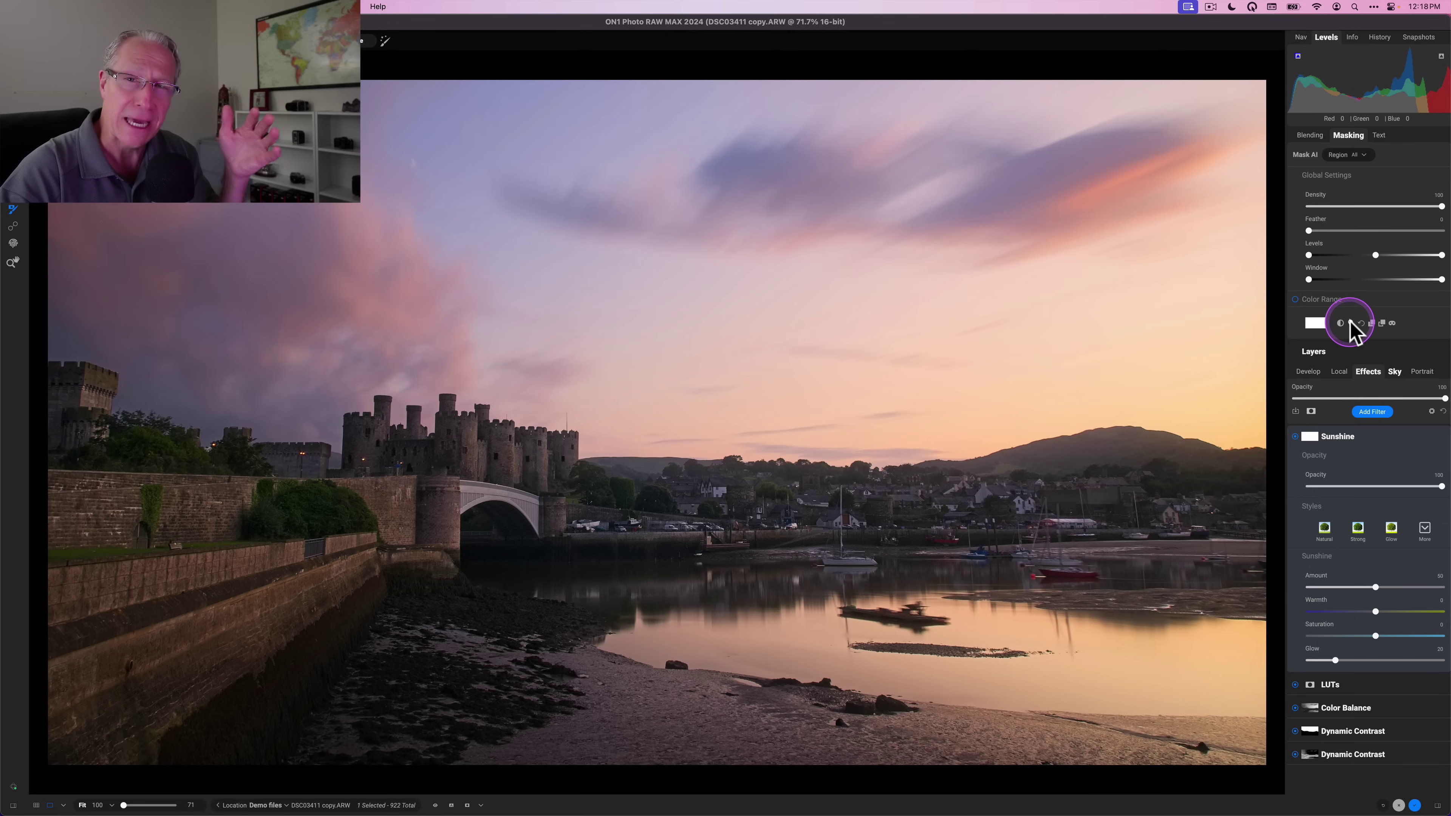
- Create a Color Range mask for Sunshine, check it in grayscale, then collapse masking
left_click(1349, 323)
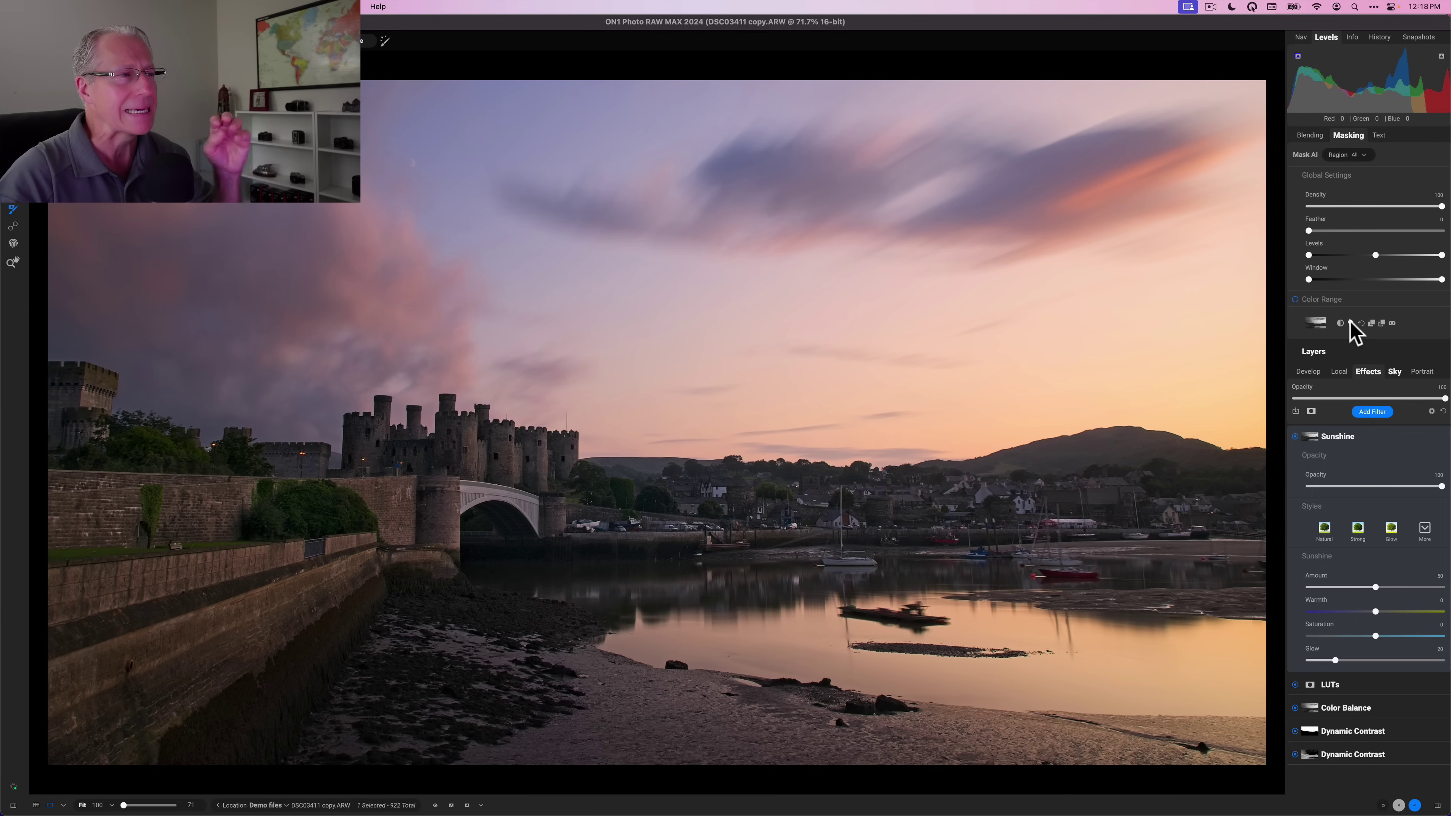
left_click(1349, 137)
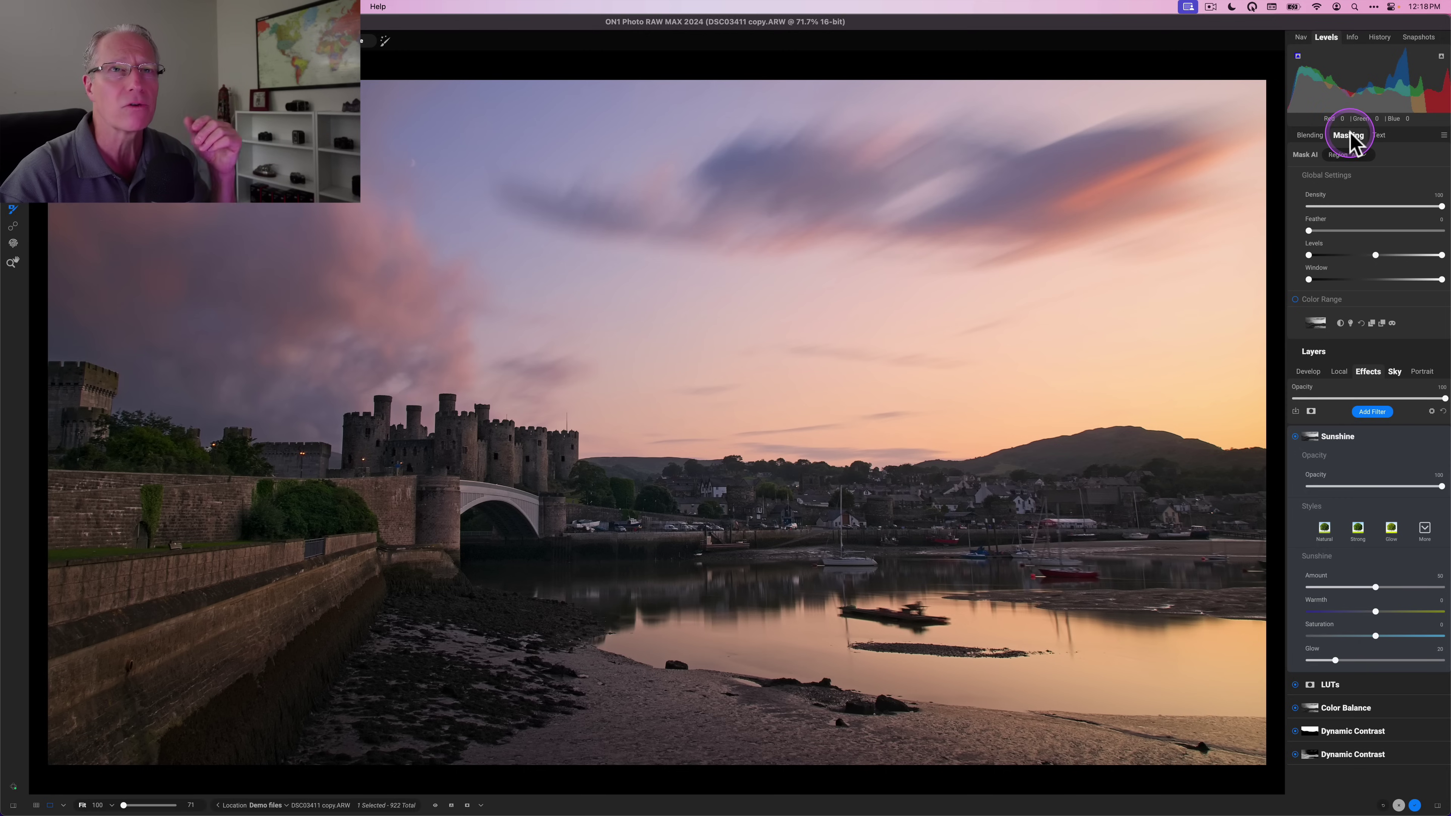
left_click(1390, 323)
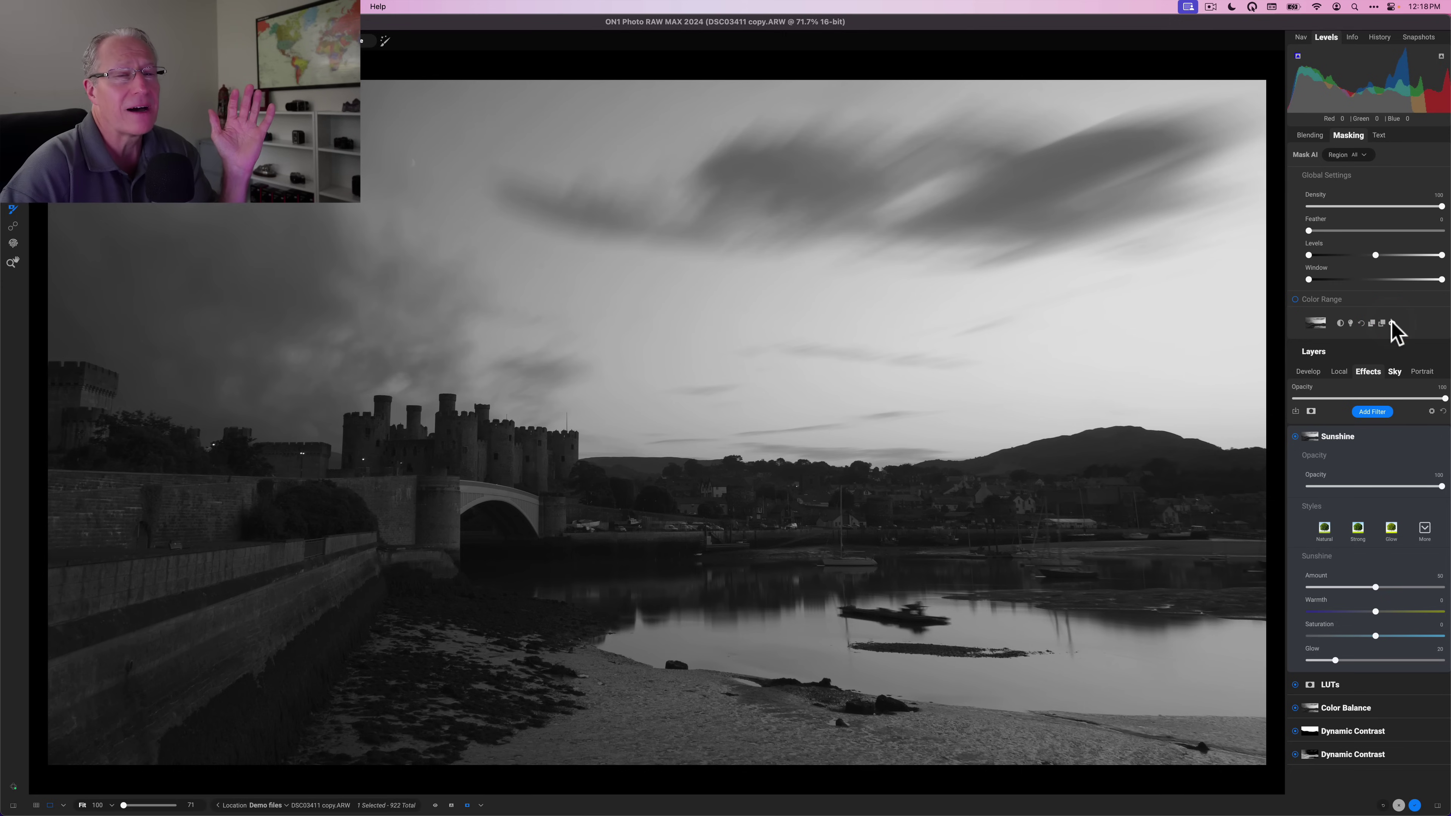
left_click(1392, 323)
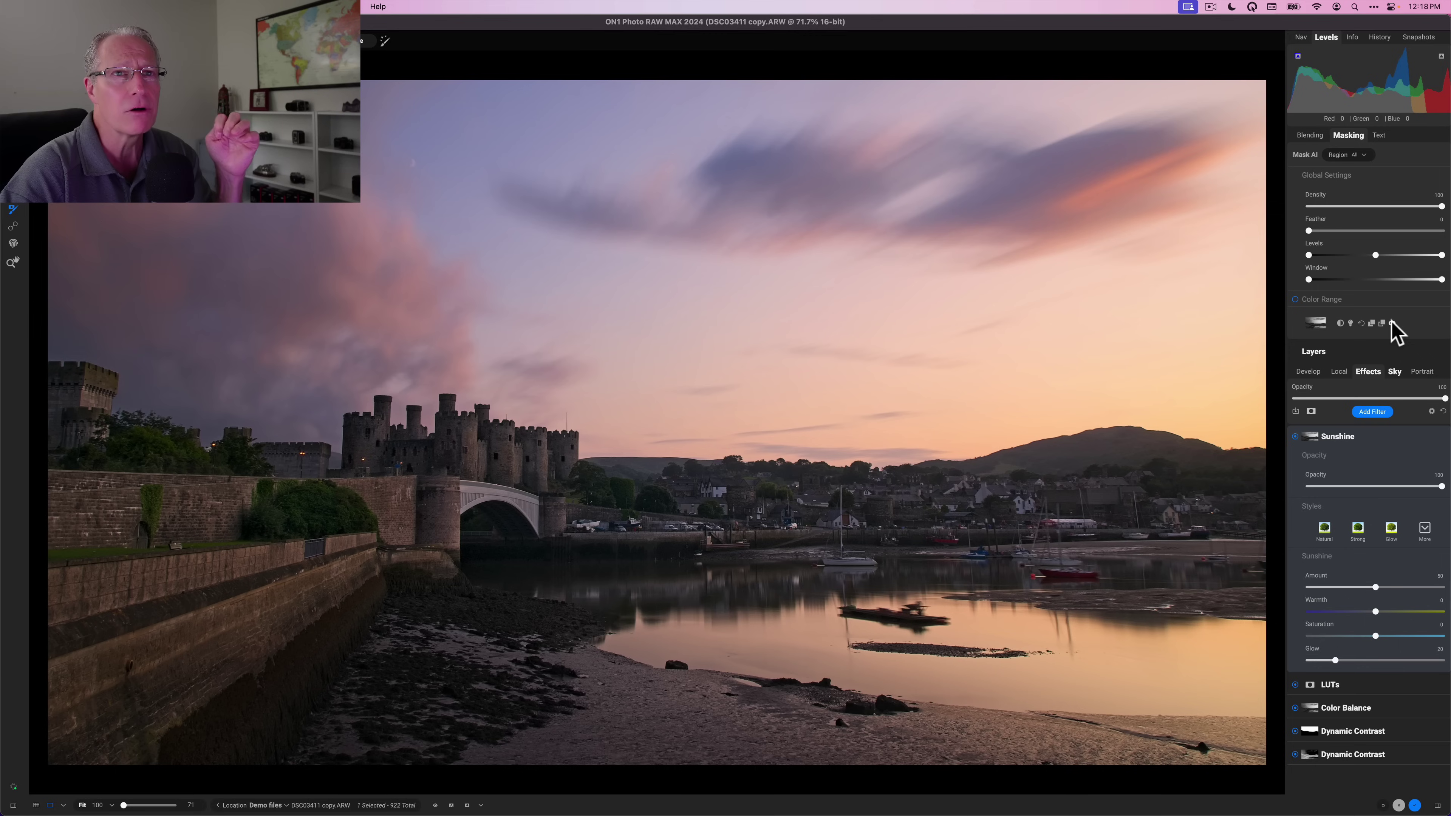
left_click(1348, 135)
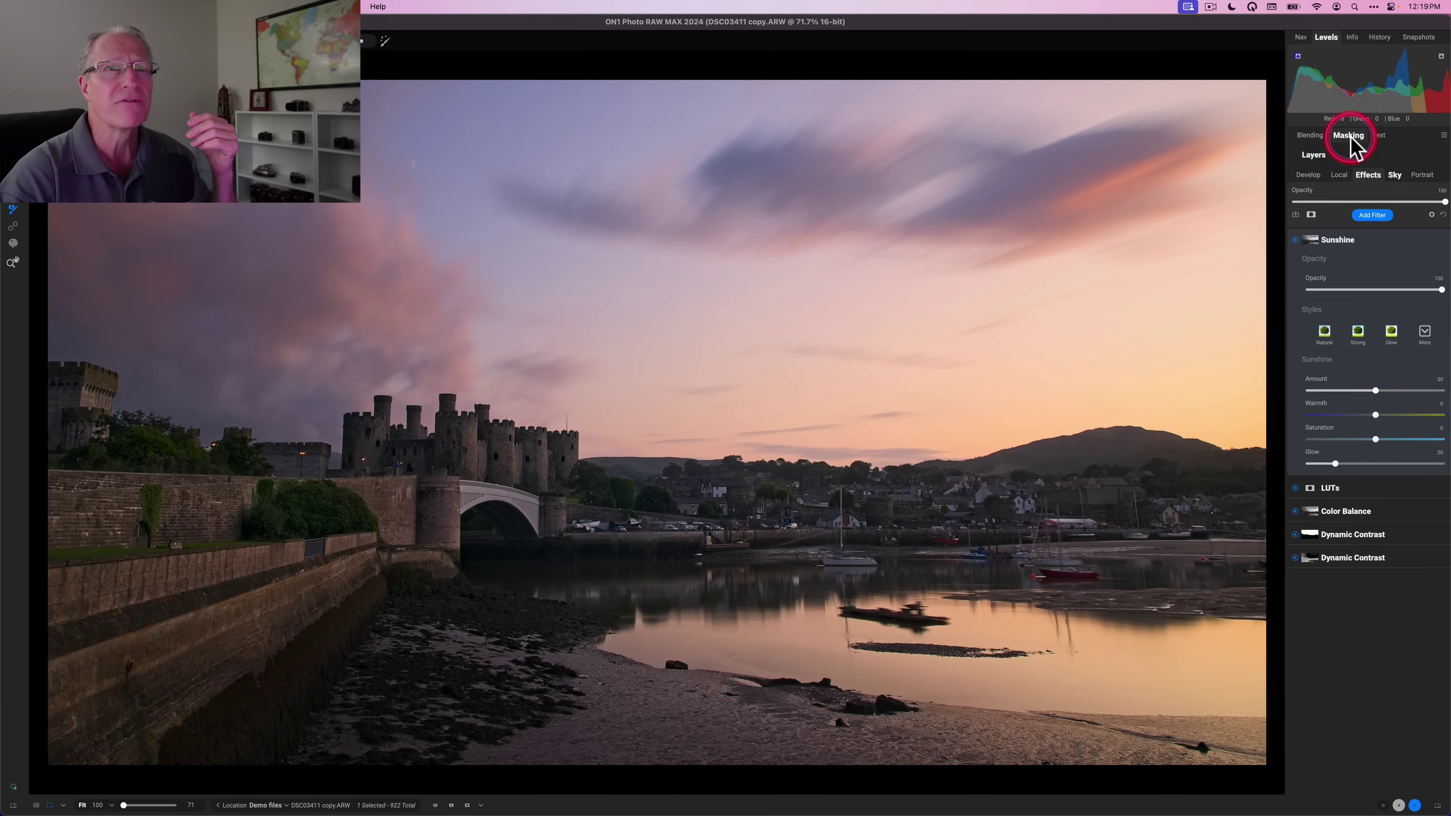
left_click(1295, 240)
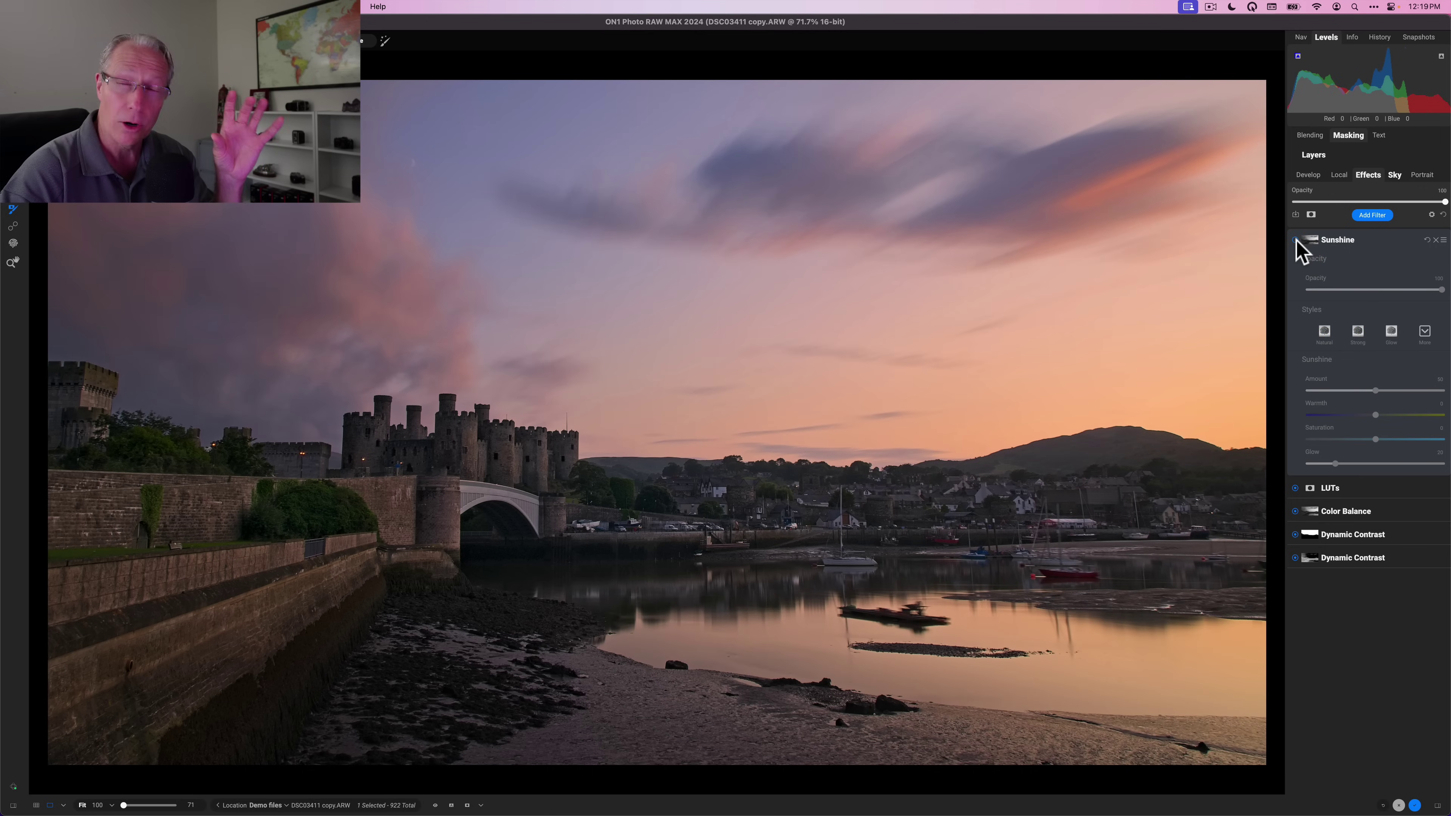
left_click(1295, 240)
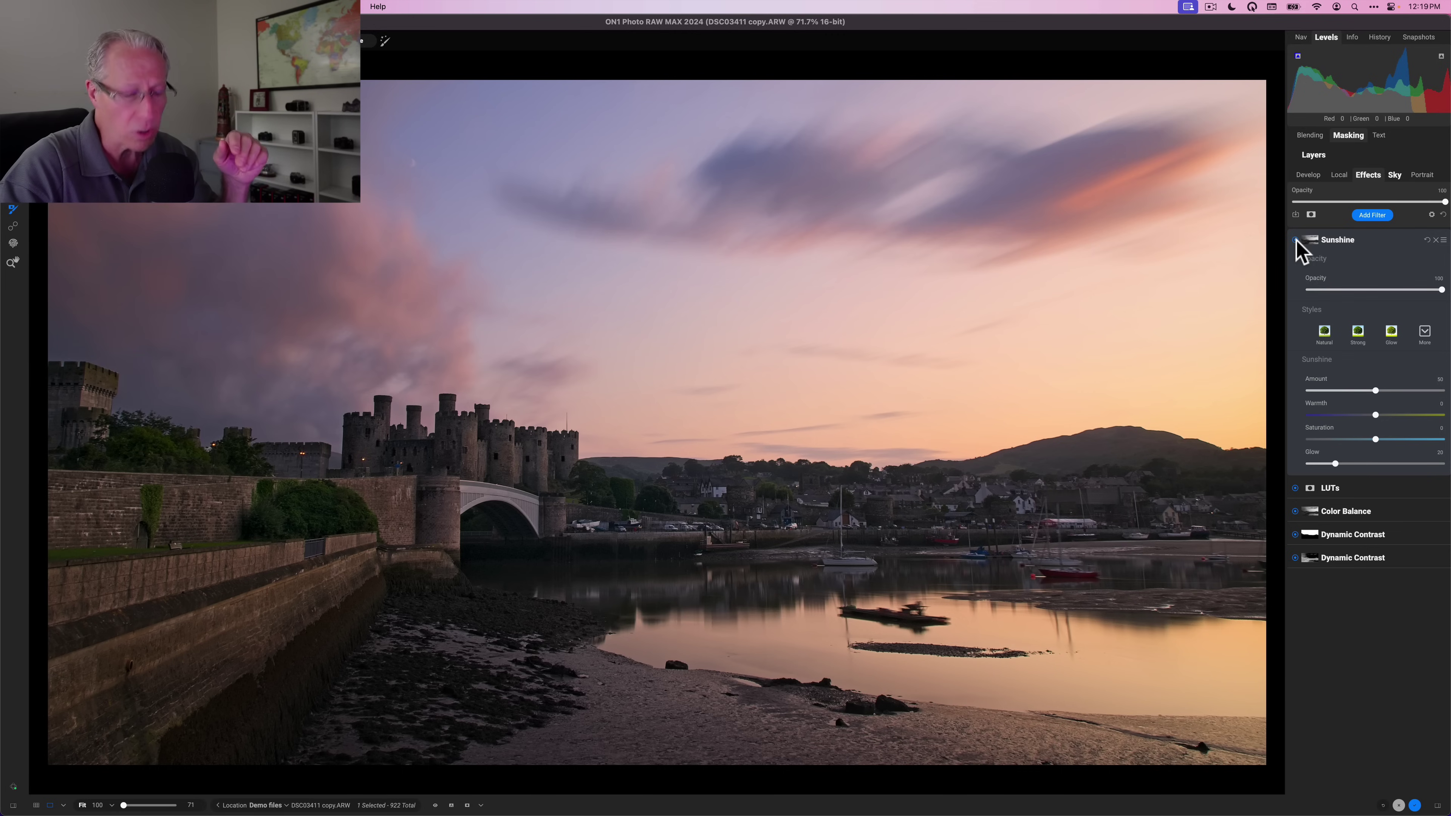
key("backslash")
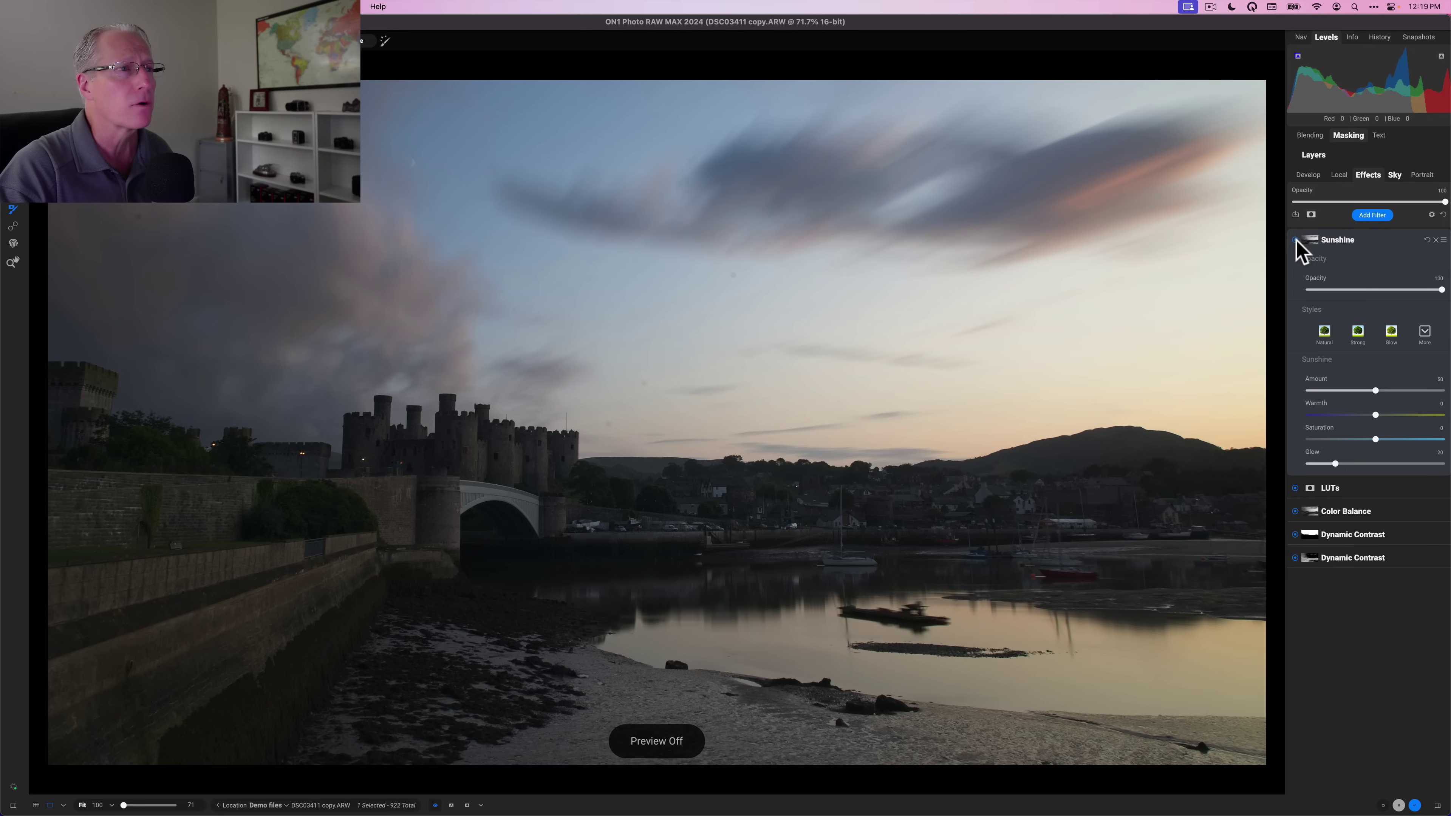
key("super+p")
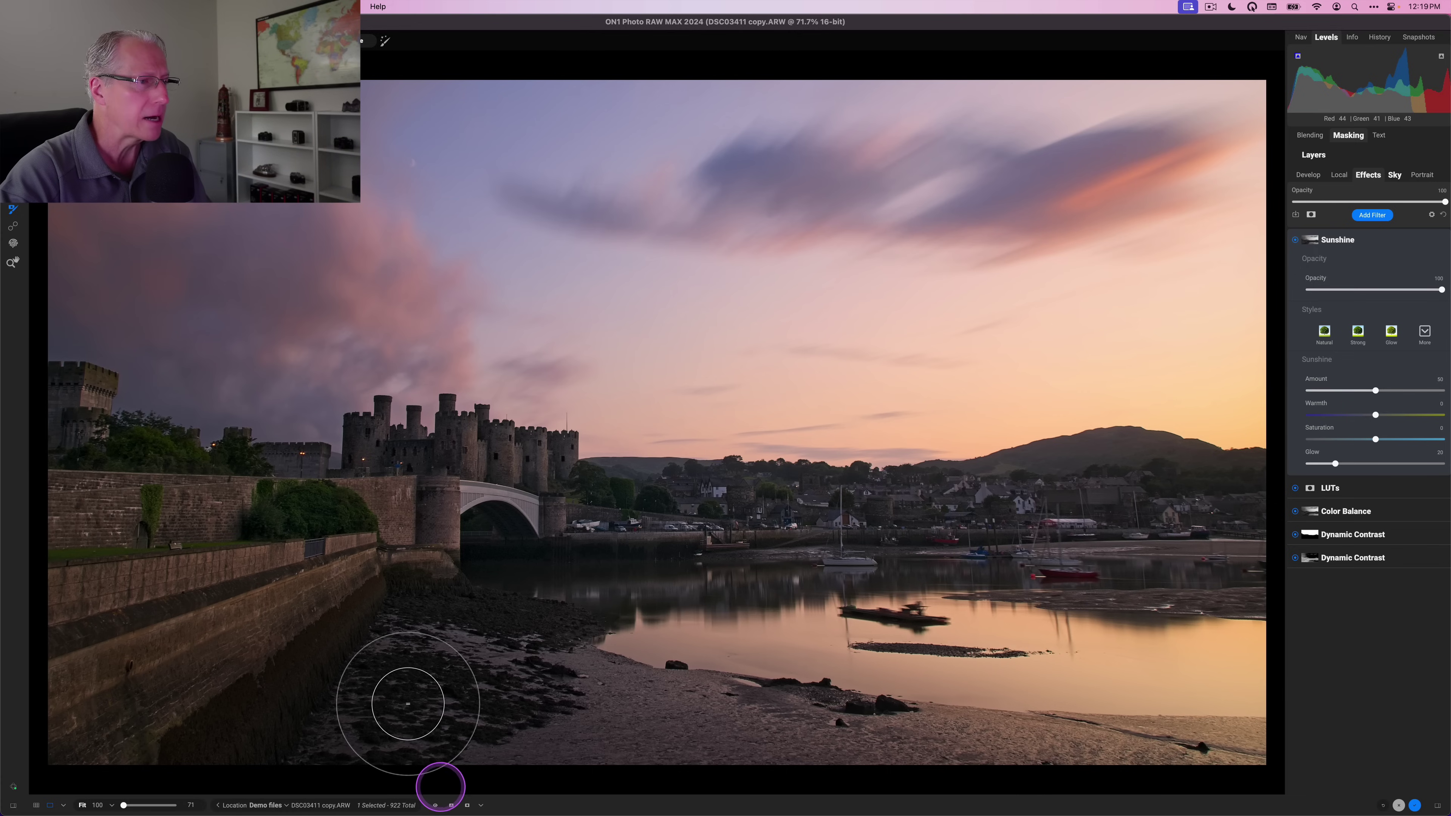
- Compare the edit in a before/after split view, then switch to the Zoom tool
left_click(451, 805)
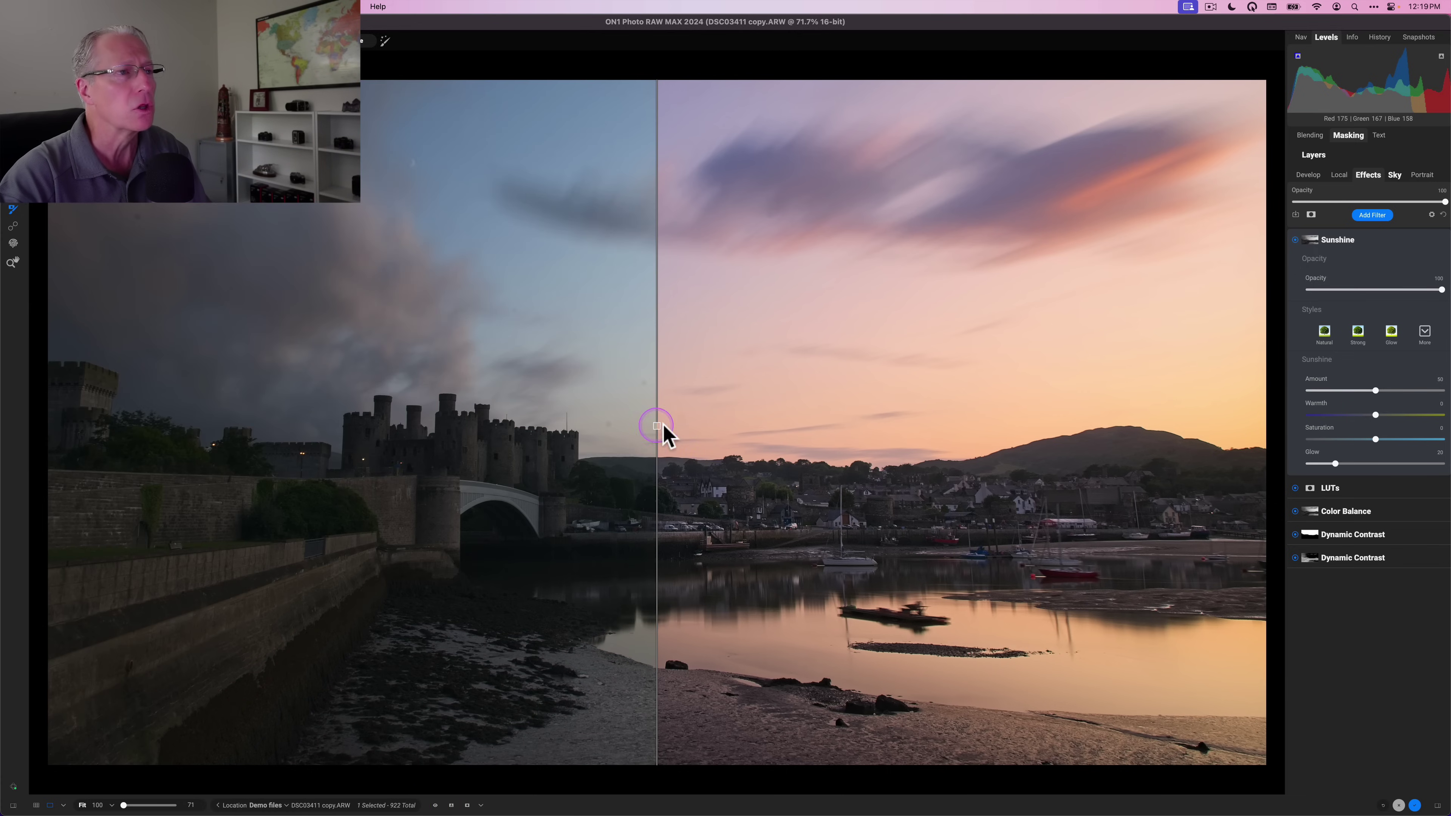
left_click_drag(662, 431, 1007, 458)
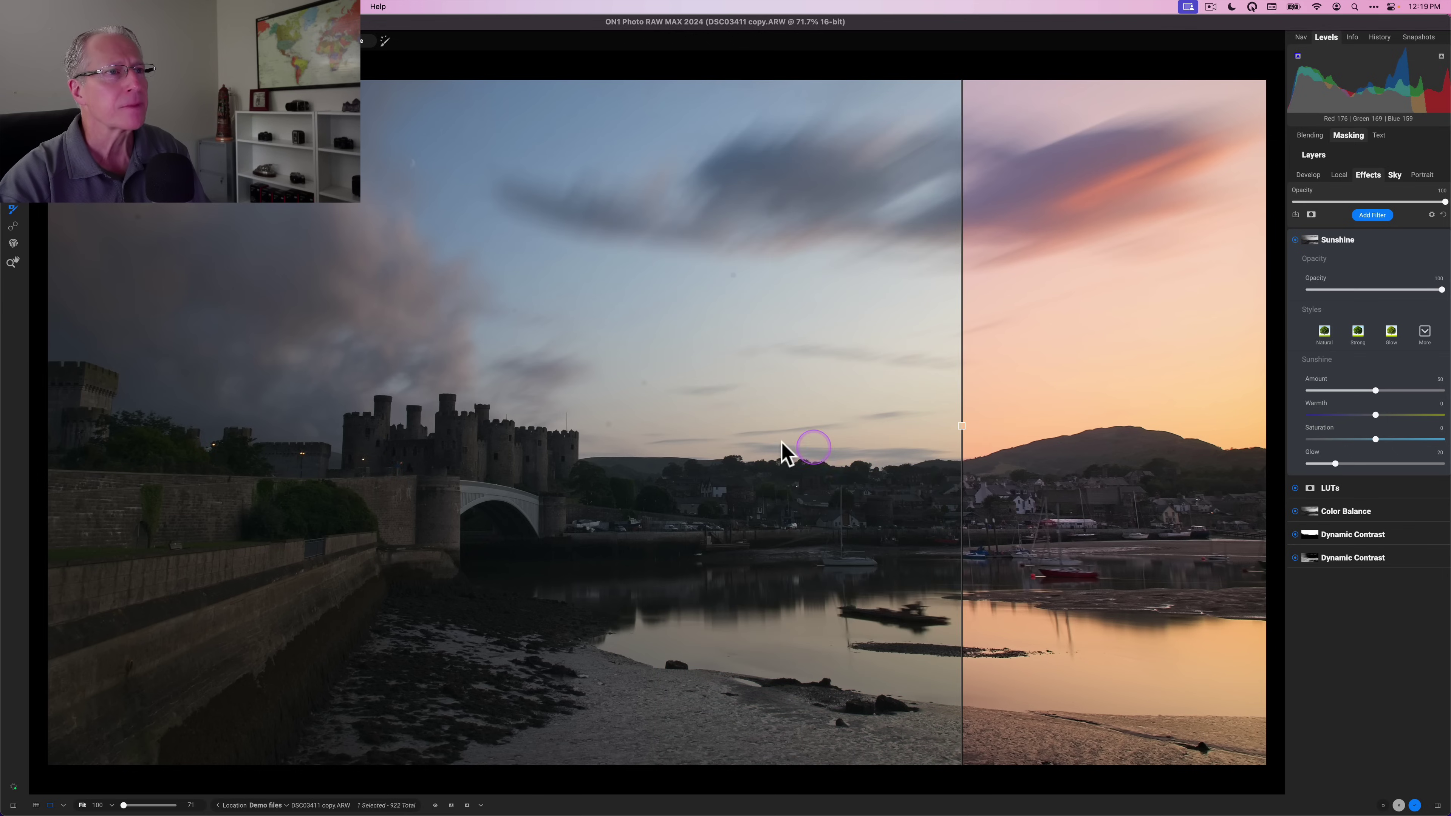
left_click_drag(541, 451, 303, 460)
left_click(738, 476)
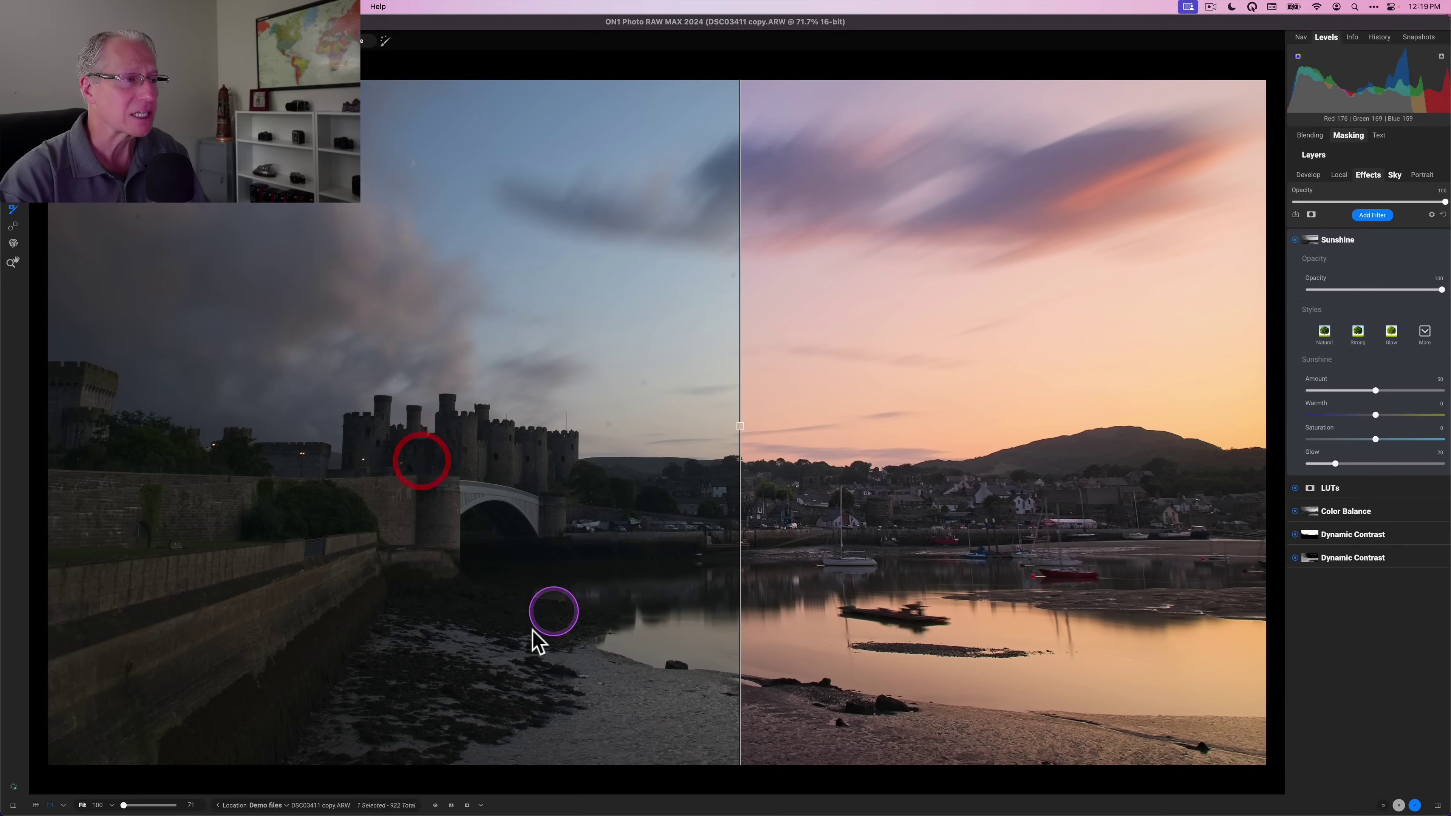
left_click(451, 802)
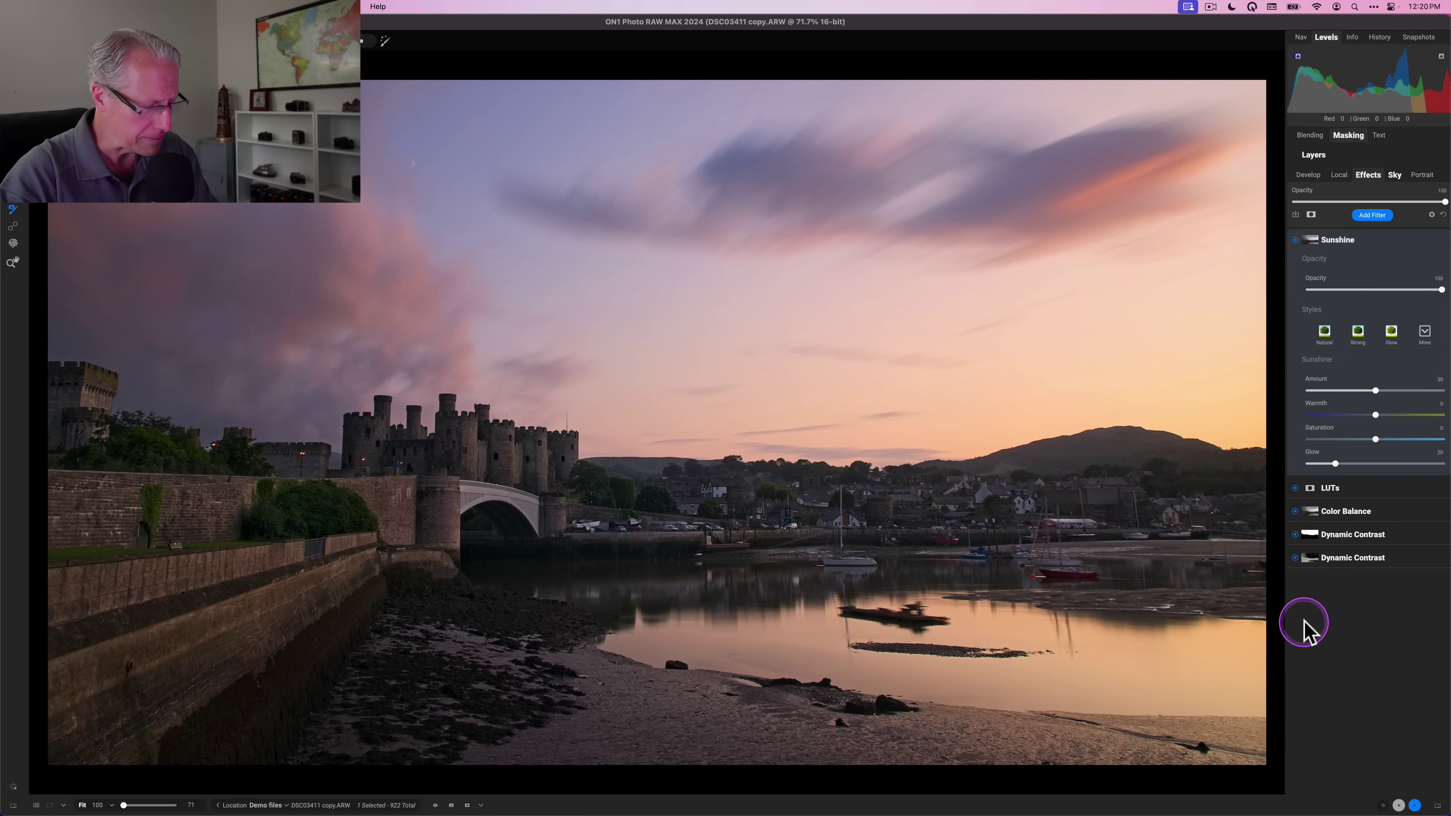
key("z")
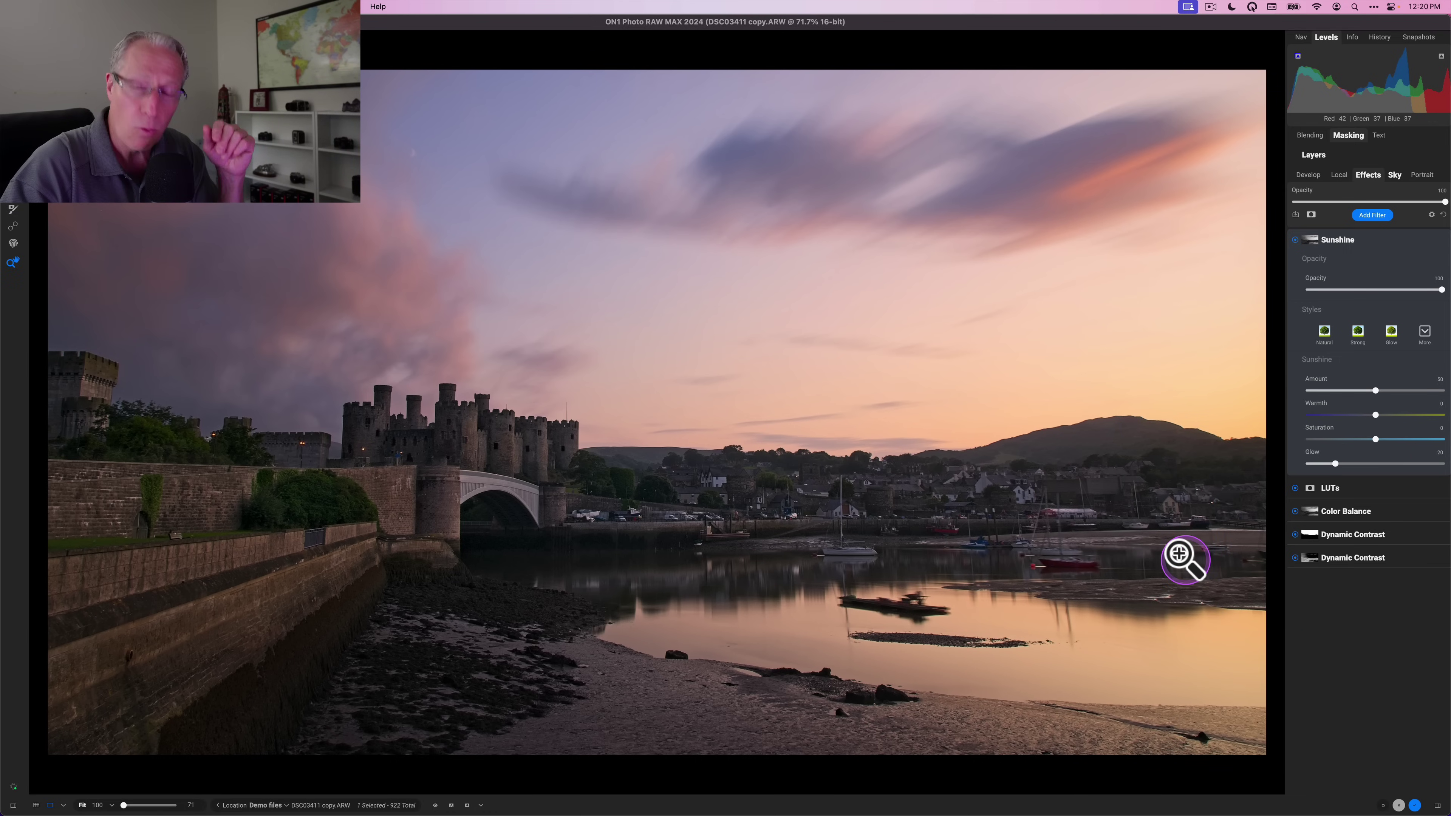